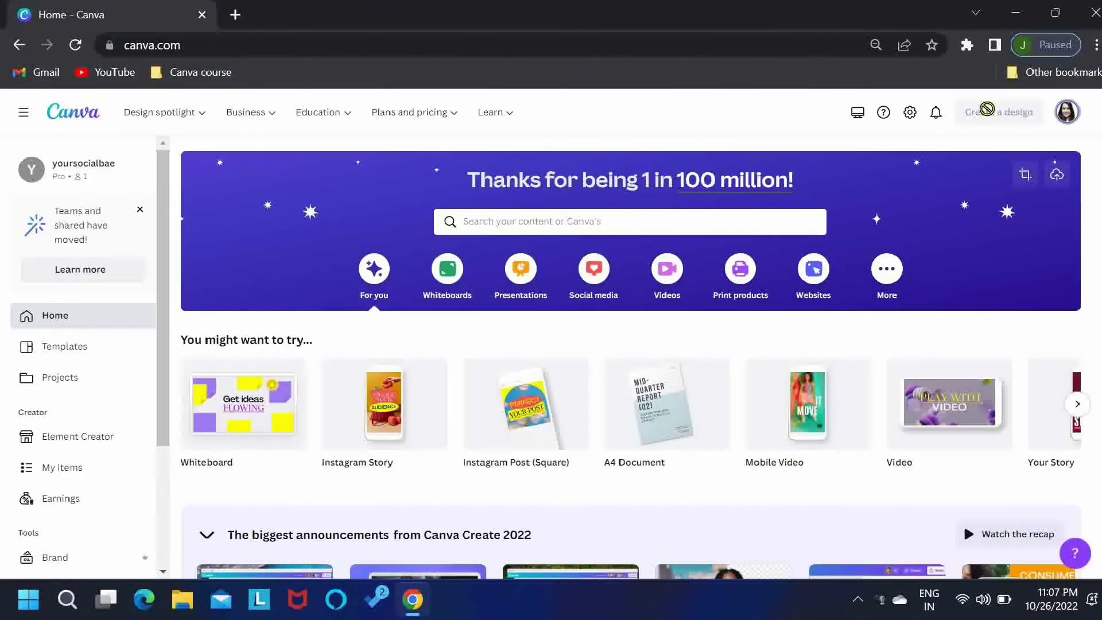
Create a Mobile Video design titled 'Halloween Party Animated Video Invitation' and bring up Elements
click(988, 114)
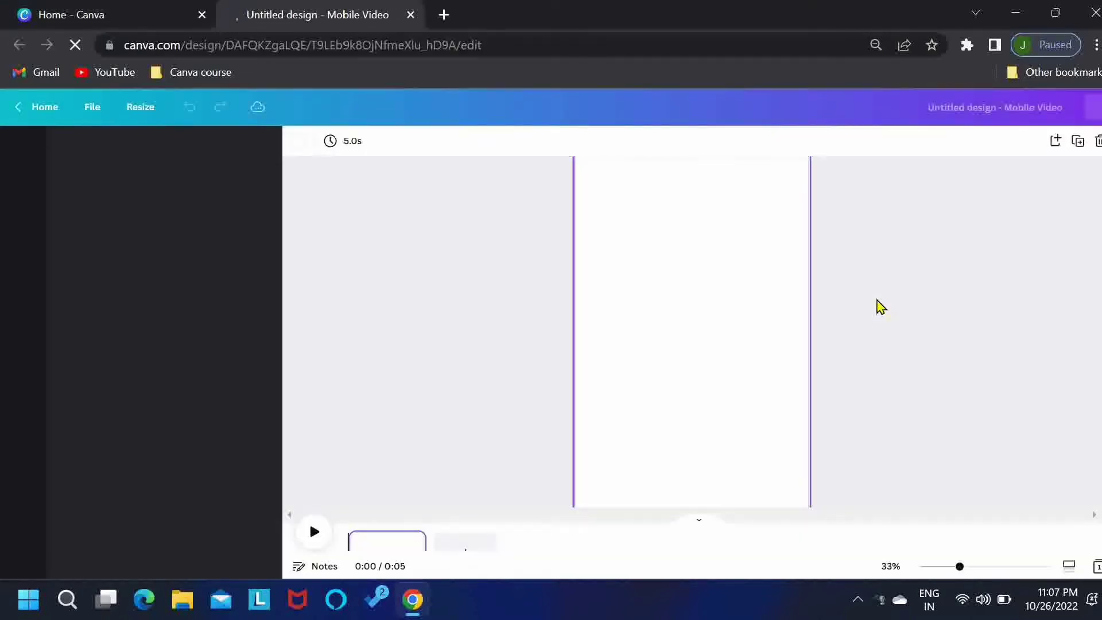
text(Hall)
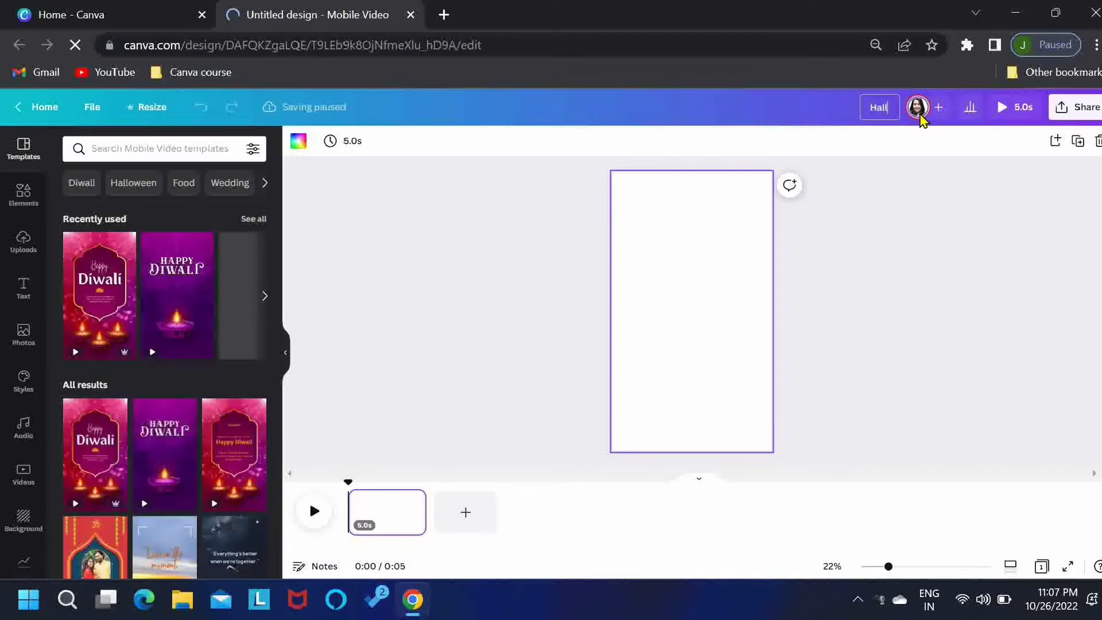
text(oween Party Animated)
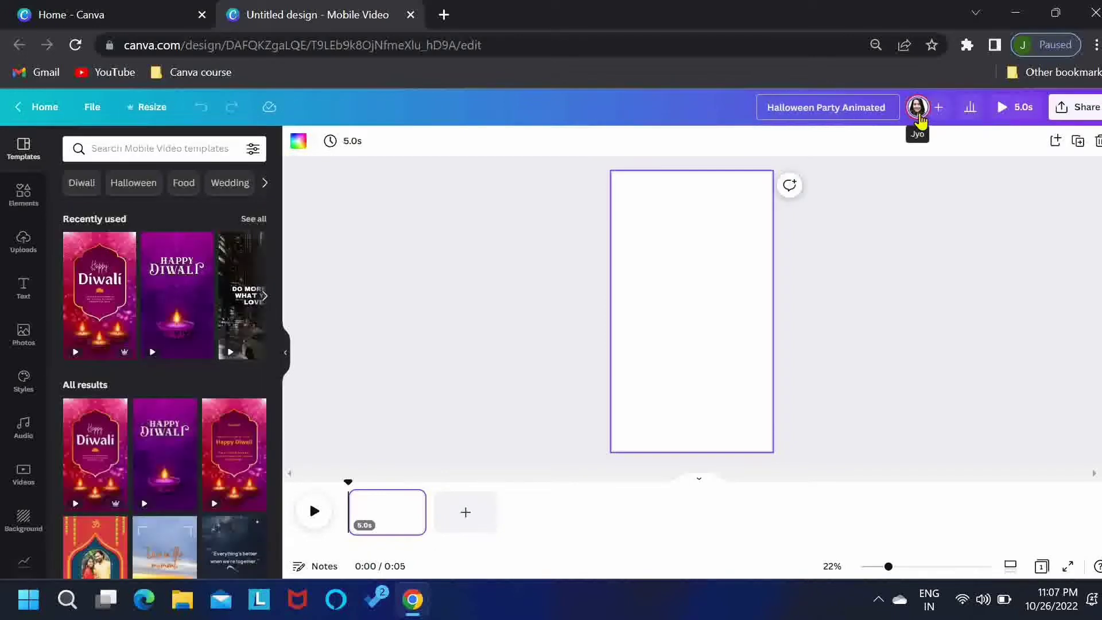
text( Video Invitation)
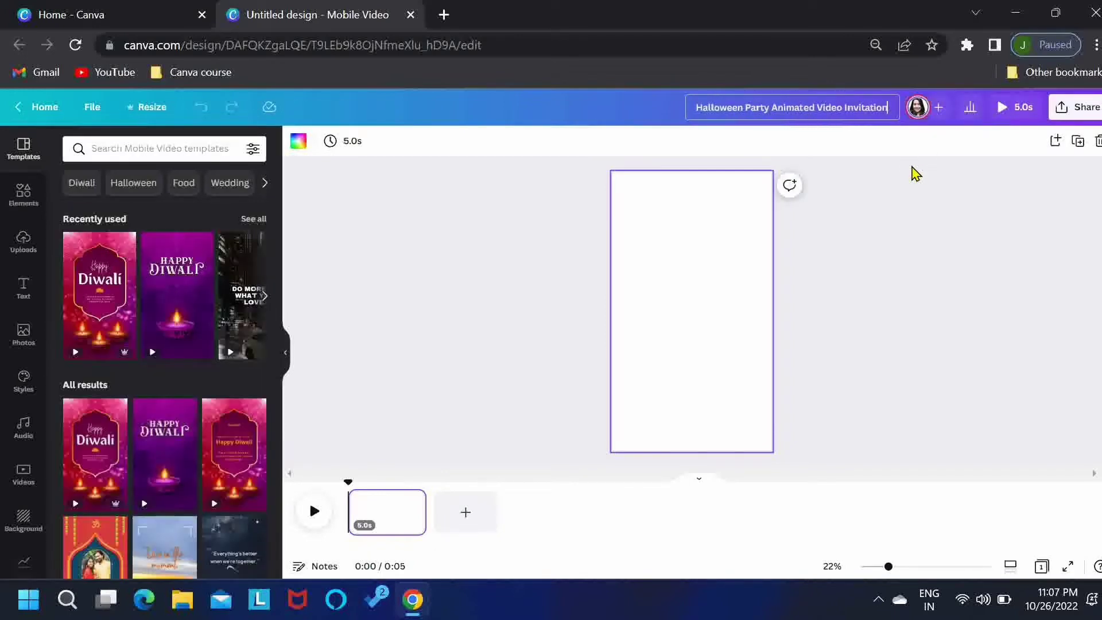
key(Return)
click(24, 195)
Add the first 'haunted tree halloween' graphic, enlarged along the page's left edge
click(374, 250)
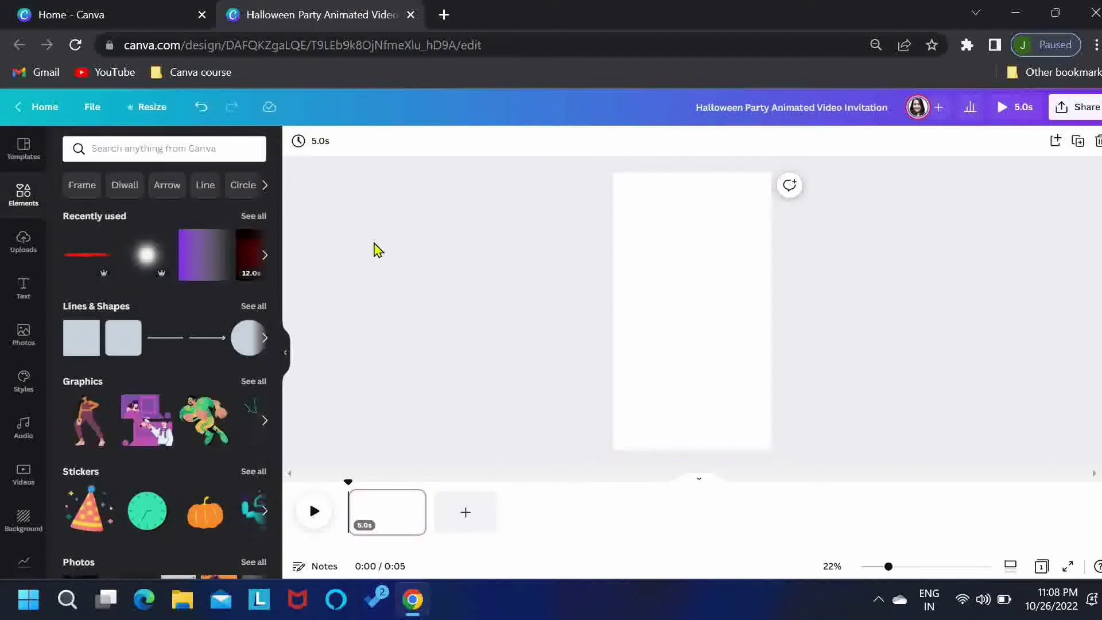
click(137, 148)
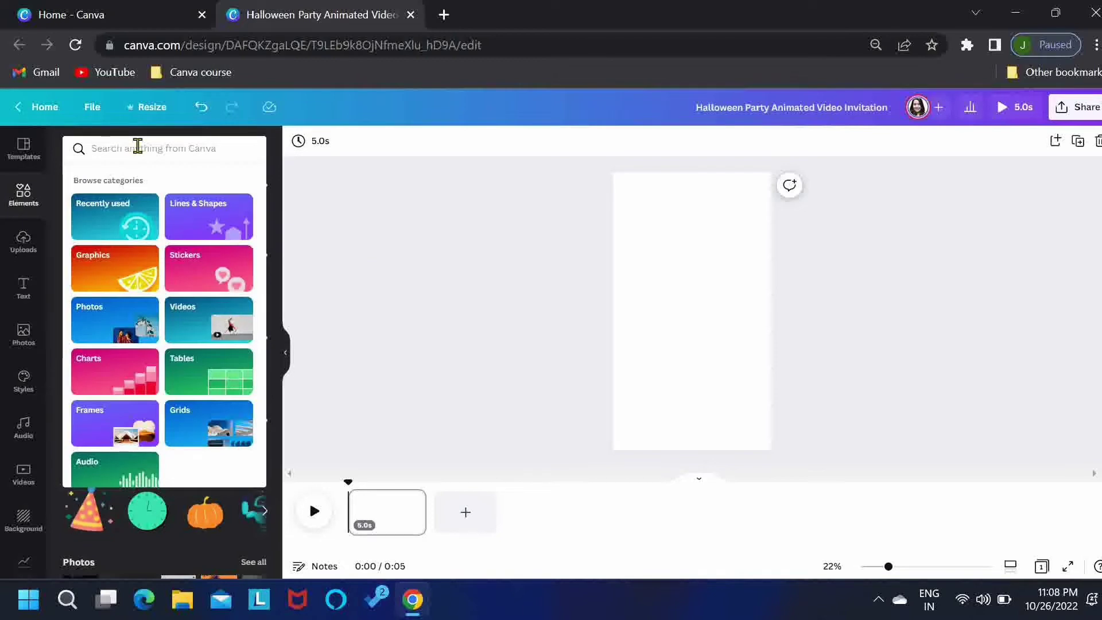
text(haunted tr)
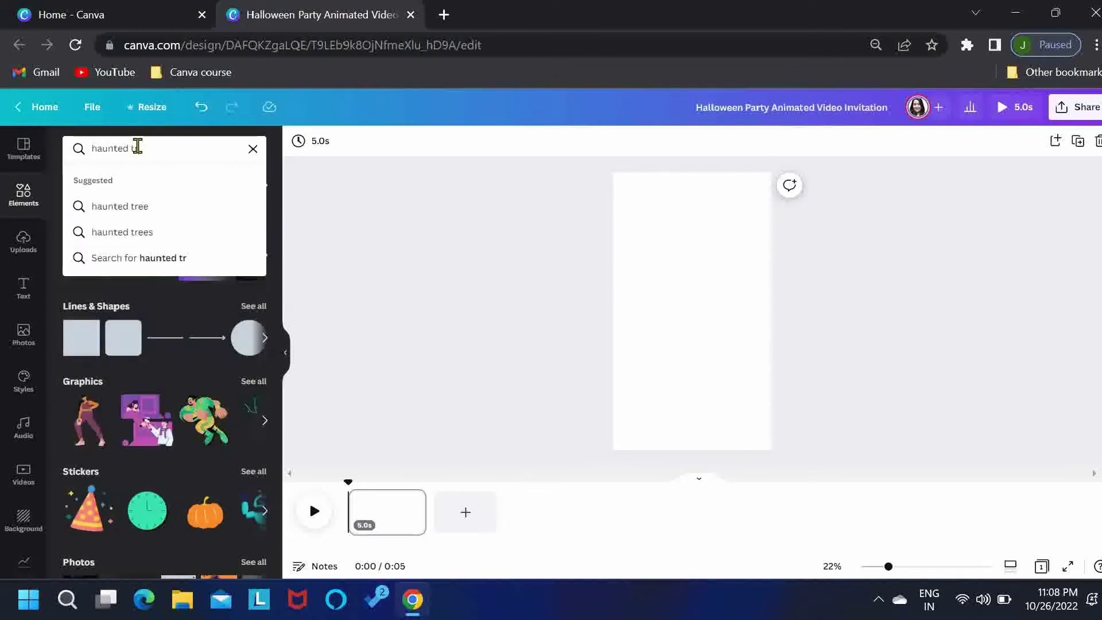
text(ee halloween)
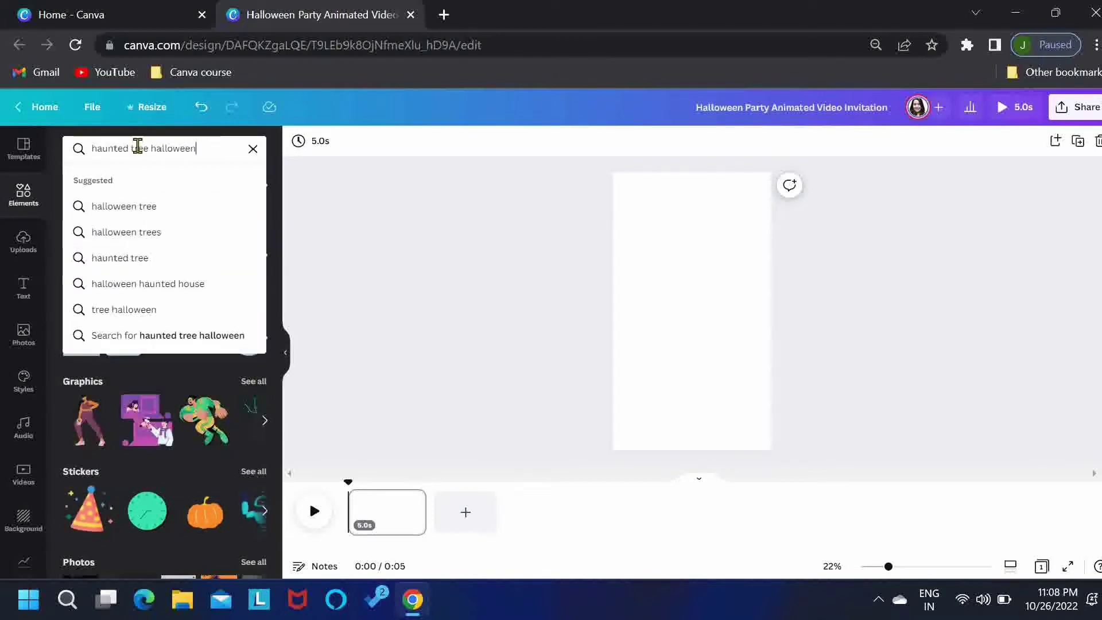
key(Return)
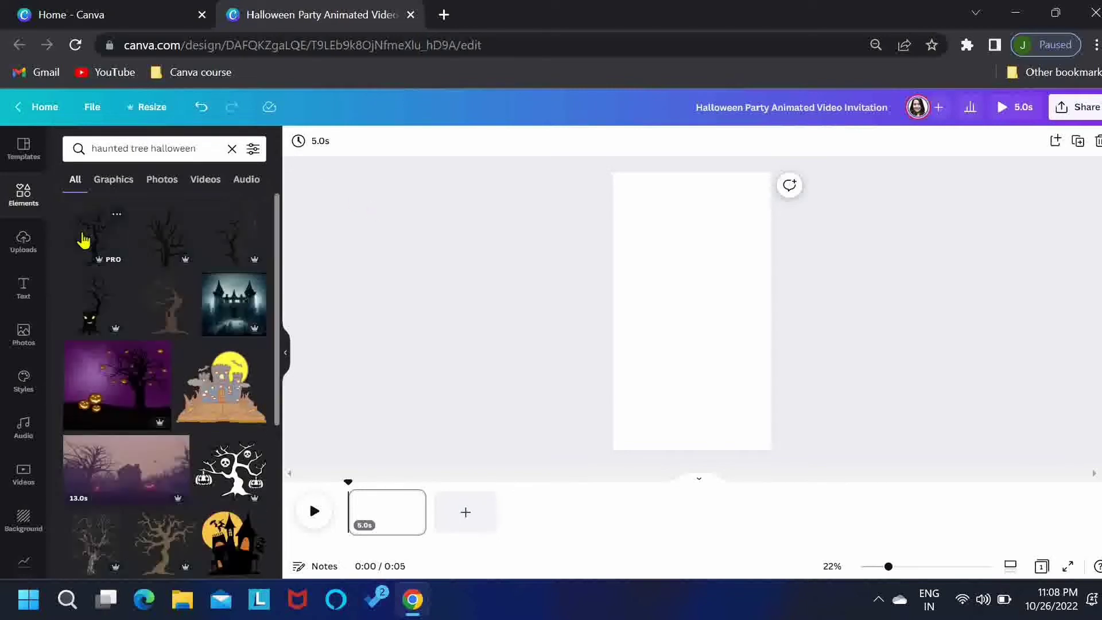
click(83, 240)
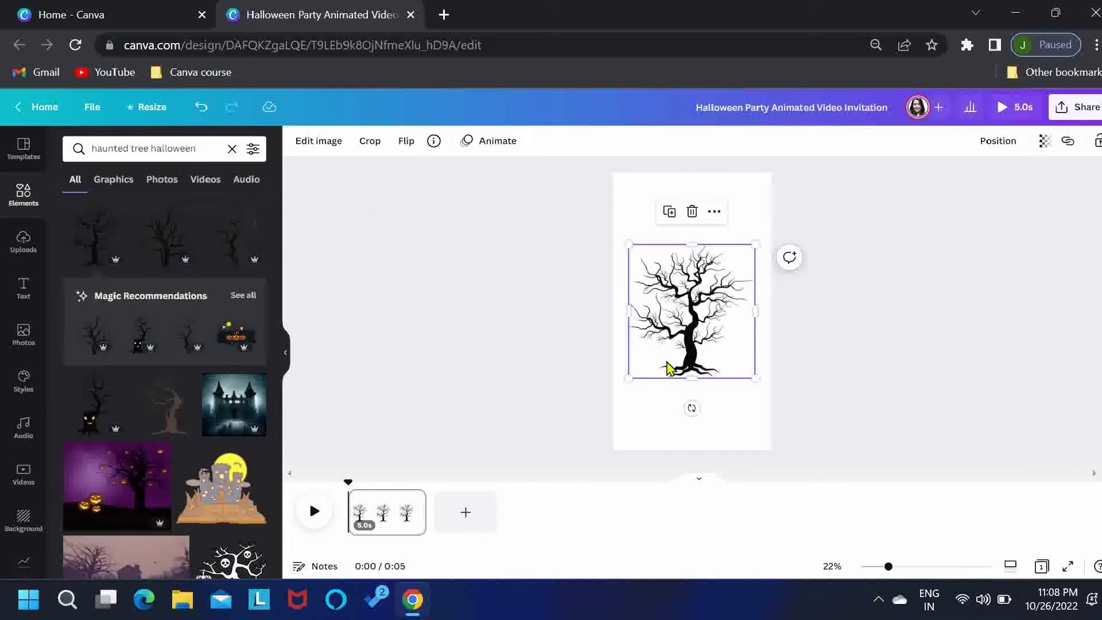
drag(630, 380, 610, 445)
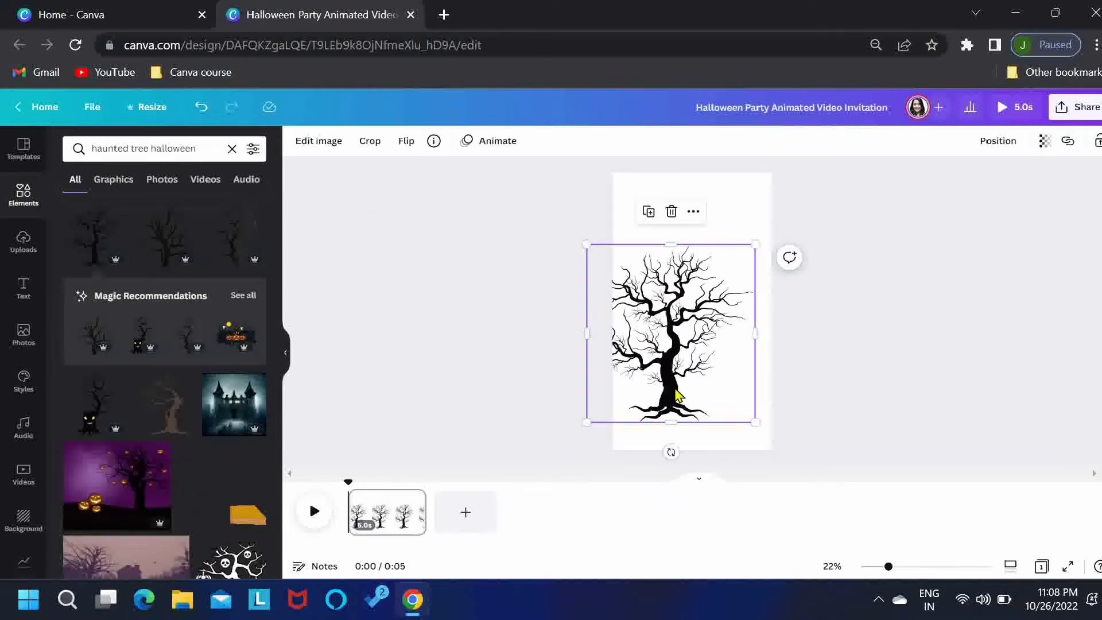
drag(678, 396, 619, 432)
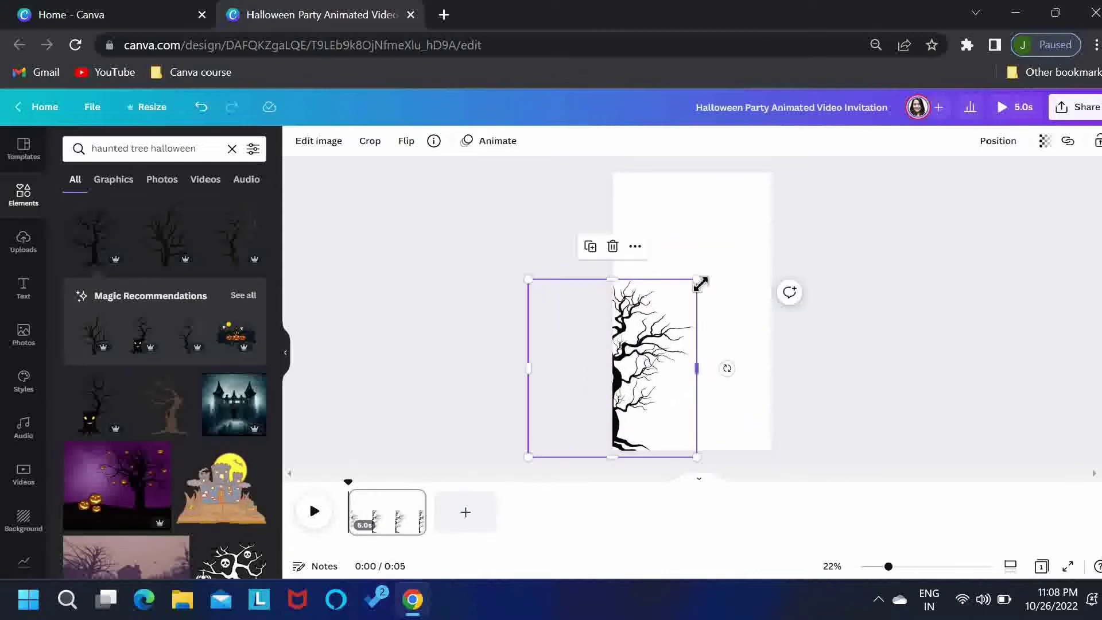
drag(706, 266, 722, 240)
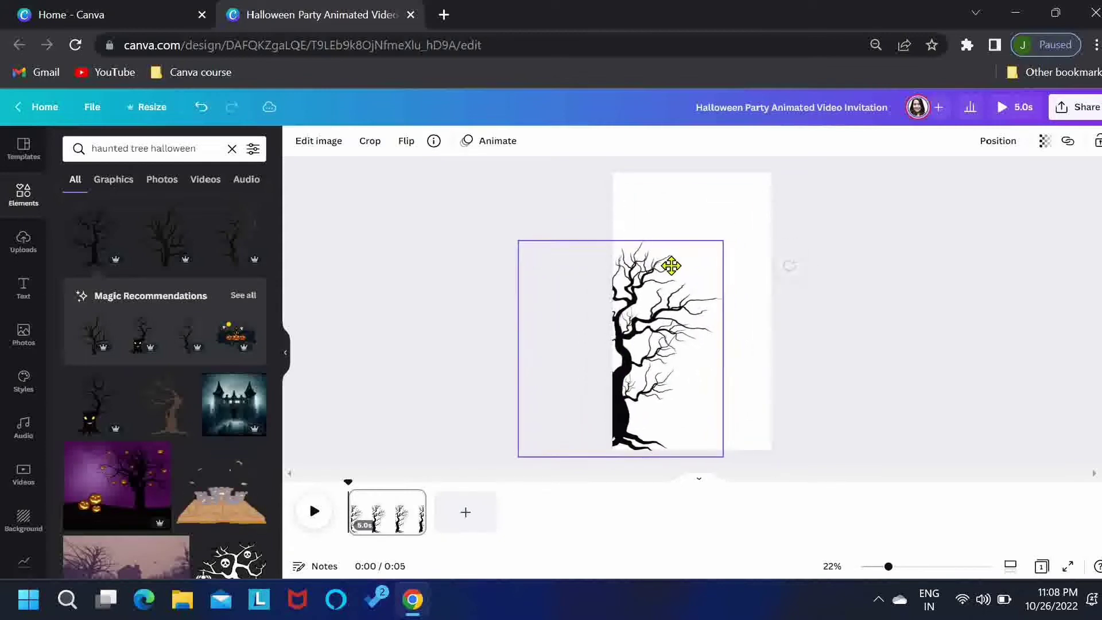
mouse_move(670, 266)
mouse_down()
mouse_move(655, 265)
mouse_move(668, 269)
mouse_up()
Duplicate the tree and place a slightly smaller copy on the right edge
click(589, 211)
drag(624, 317, 791, 319)
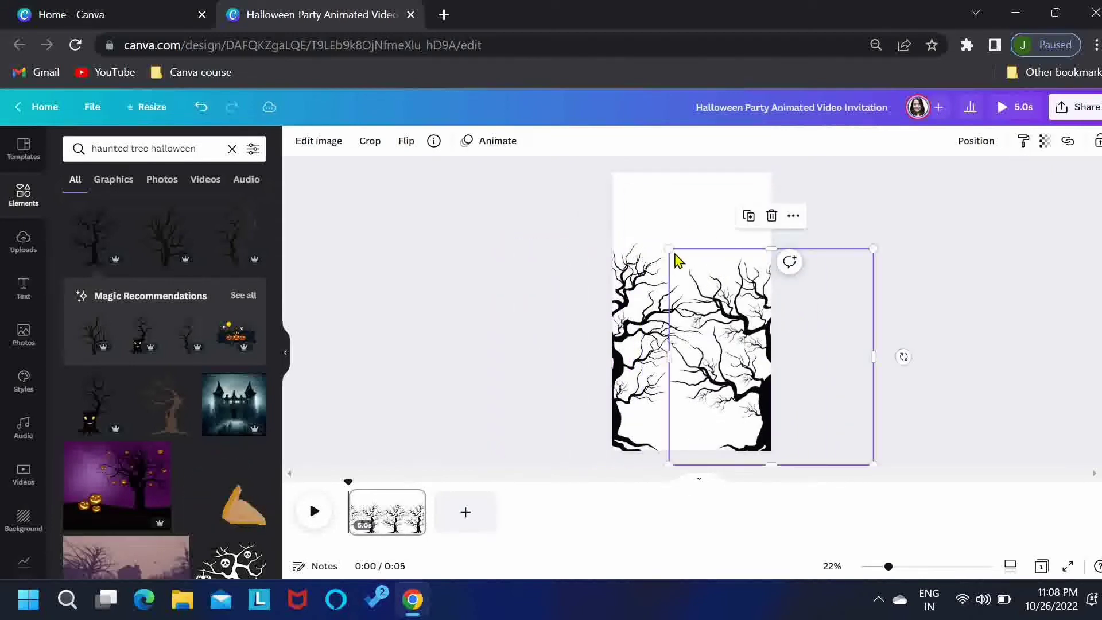
drag(686, 256, 730, 288)
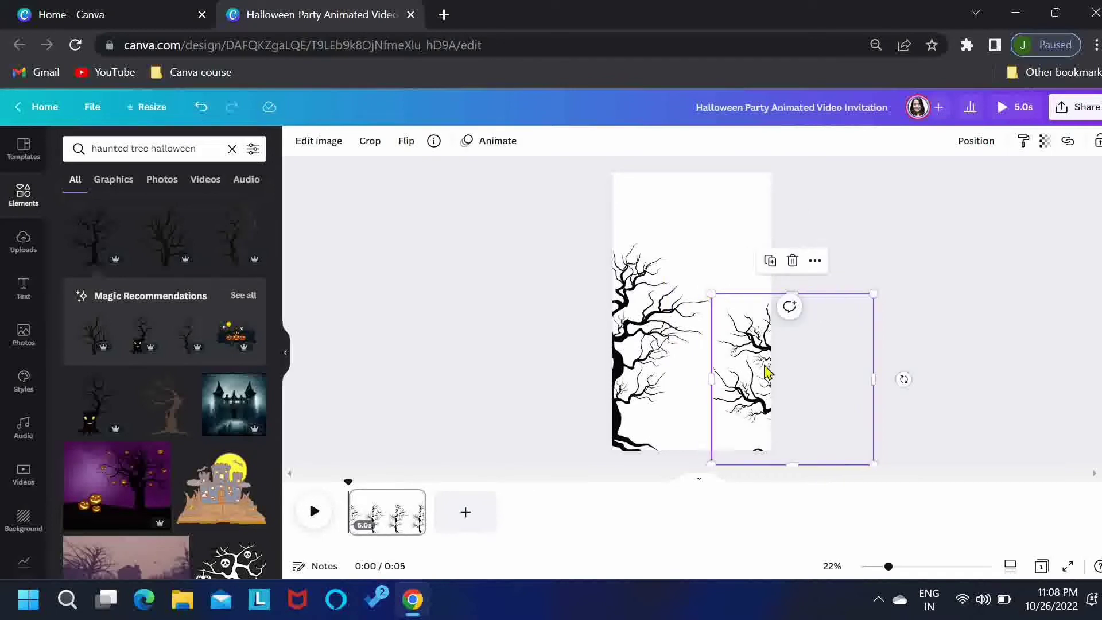
drag(766, 372, 765, 359)
click(492, 342)
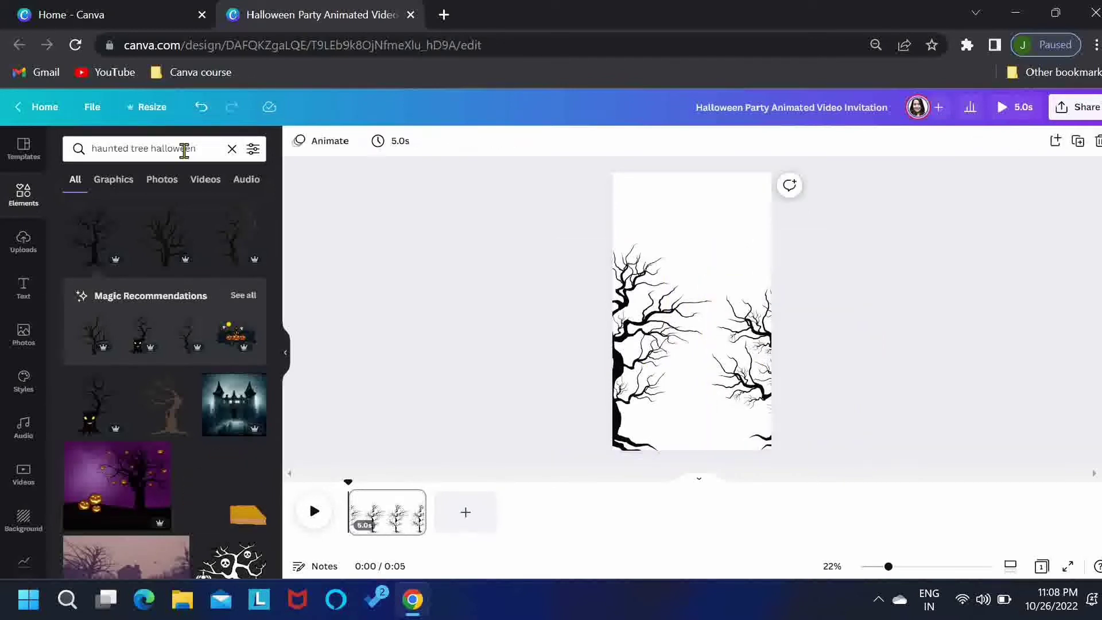
Add the first 'halloween grim reaper' graphic, enlarged and centred high between the trees
click(180, 148)
key(ctrl+a)
text(hallow)
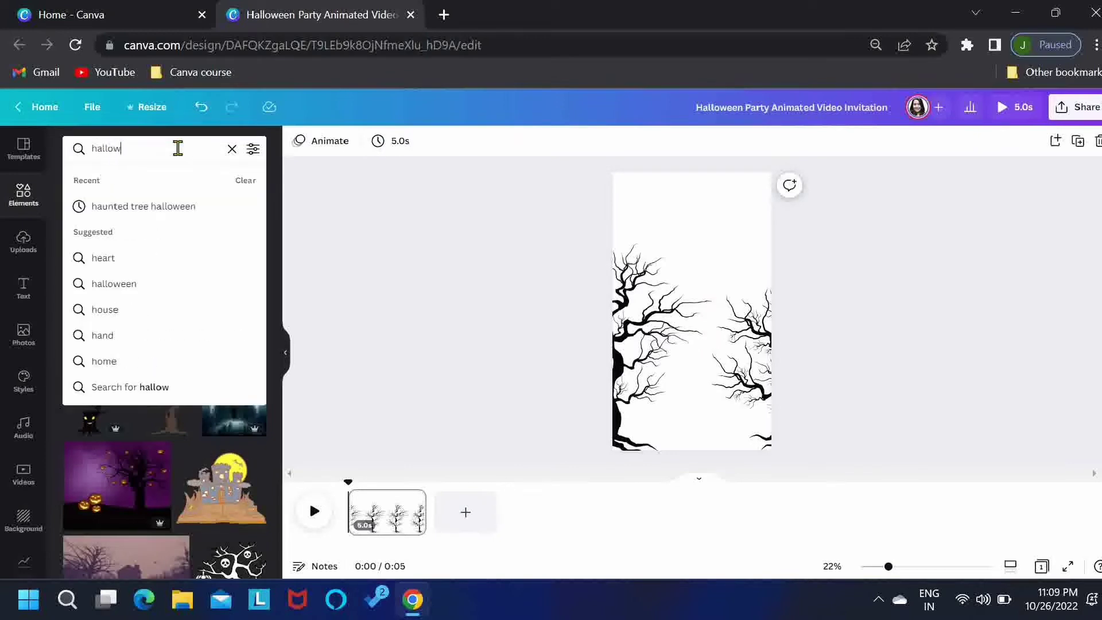
text(een grim)
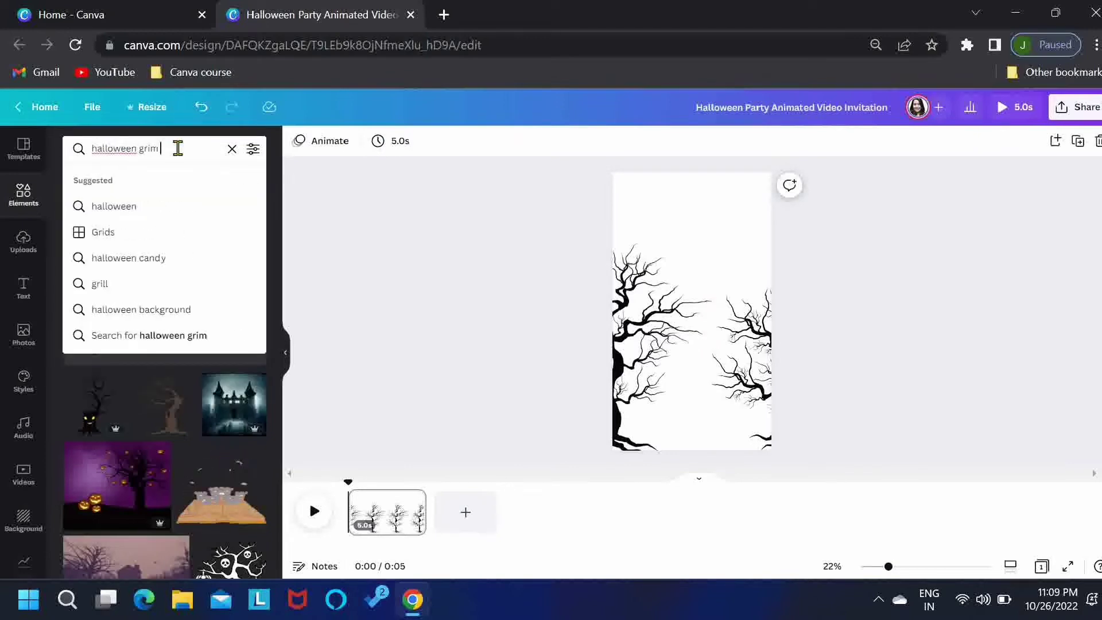
text( reaper)
key(Return)
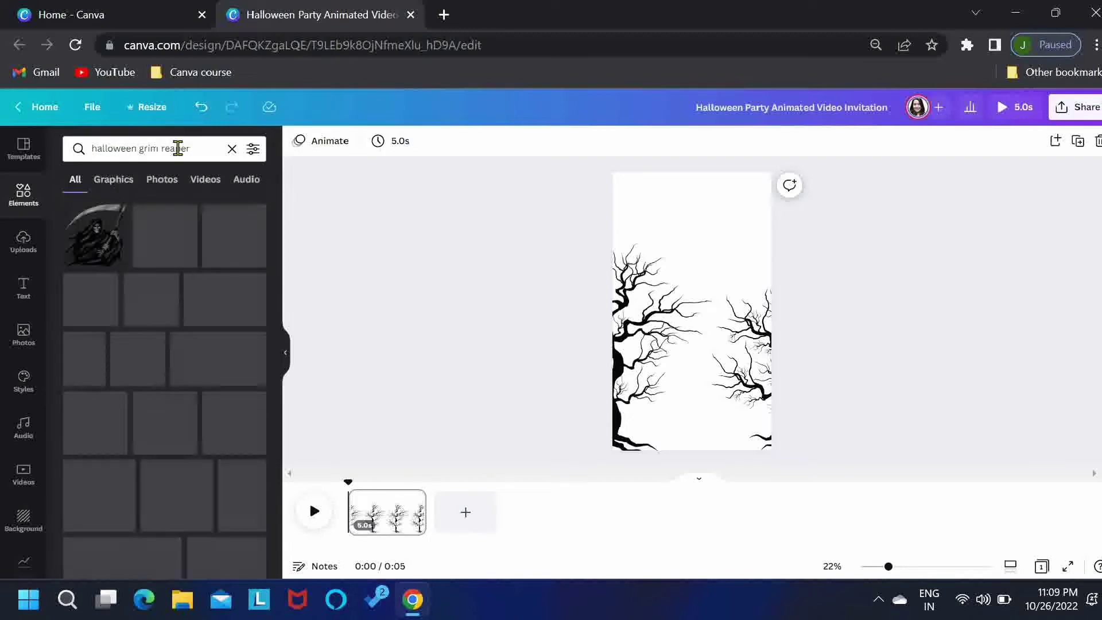
click(110, 240)
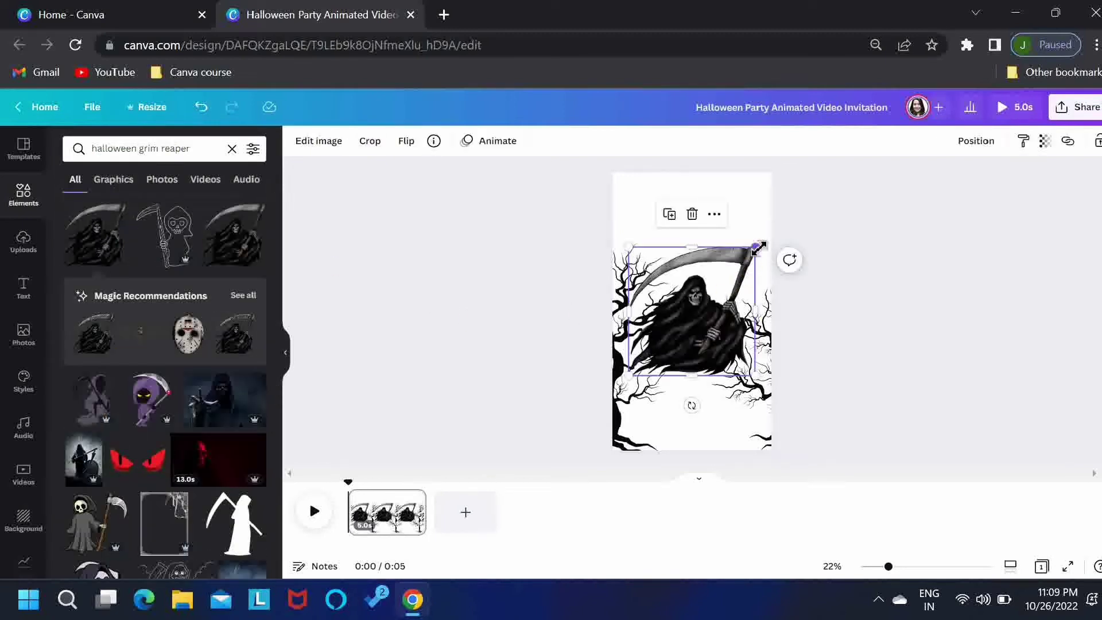
drag(759, 248, 768, 235)
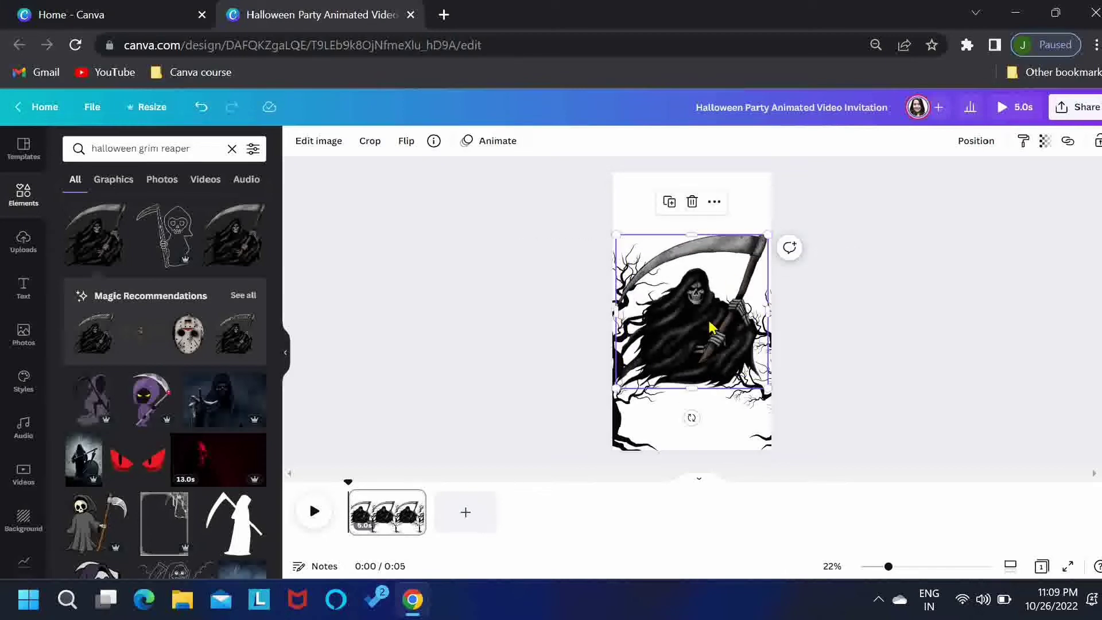
drag(710, 319, 710, 304)
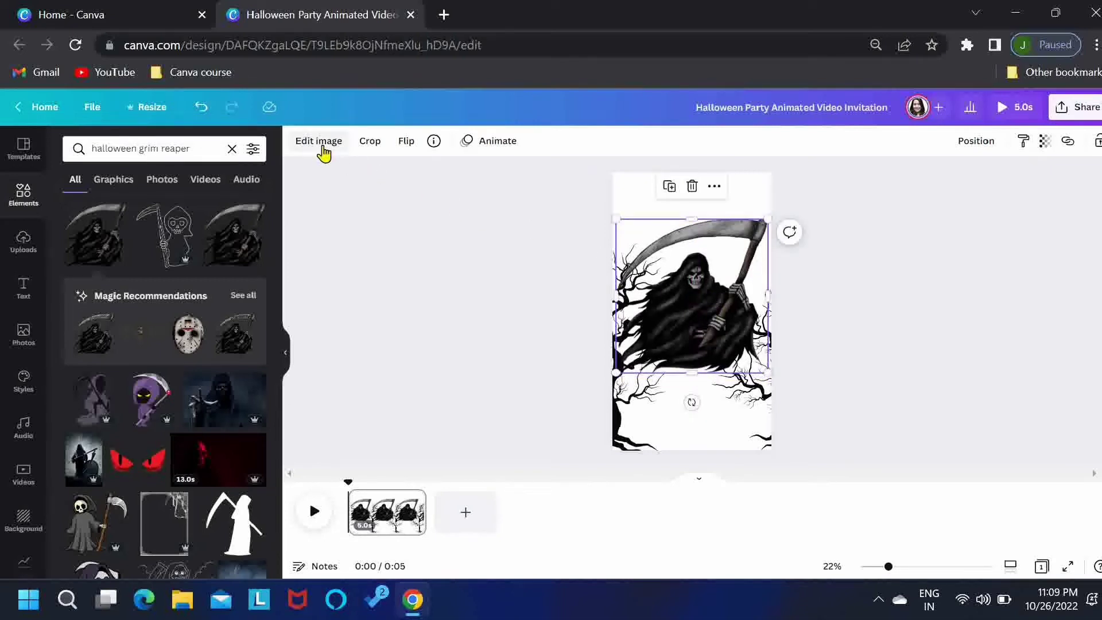
Adjust the reaper image to Brightness 10, Contrast 11, X-Process 41, Warmth 35, Highlights 5
click(320, 142)
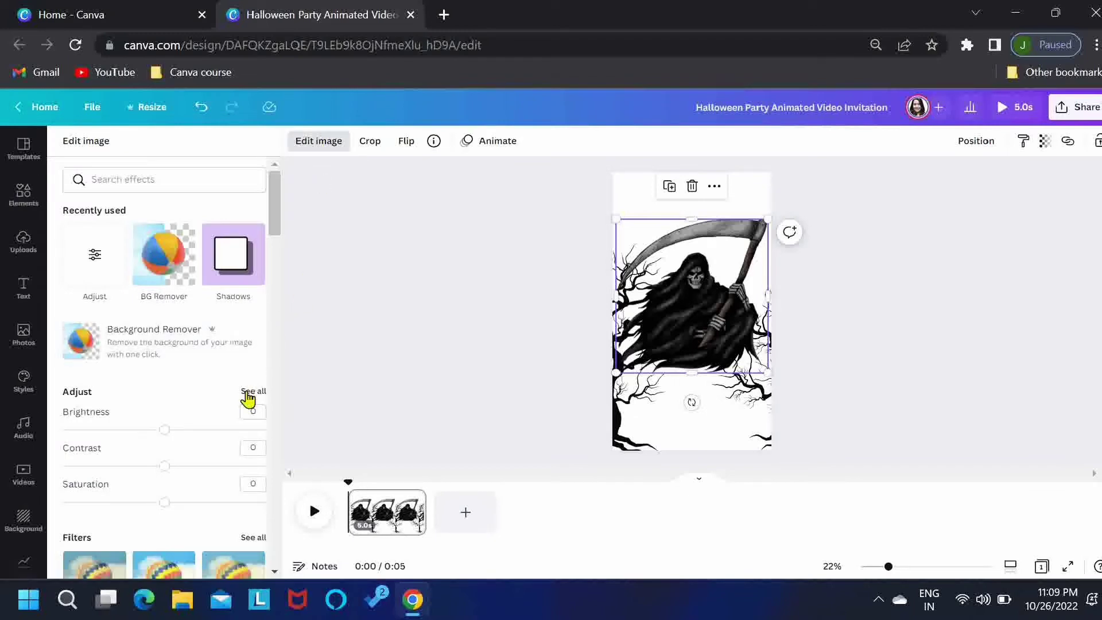
click(247, 393)
drag(165, 198, 176, 234)
drag(164, 378, 206, 380)
scroll(181, 358, down, 2)
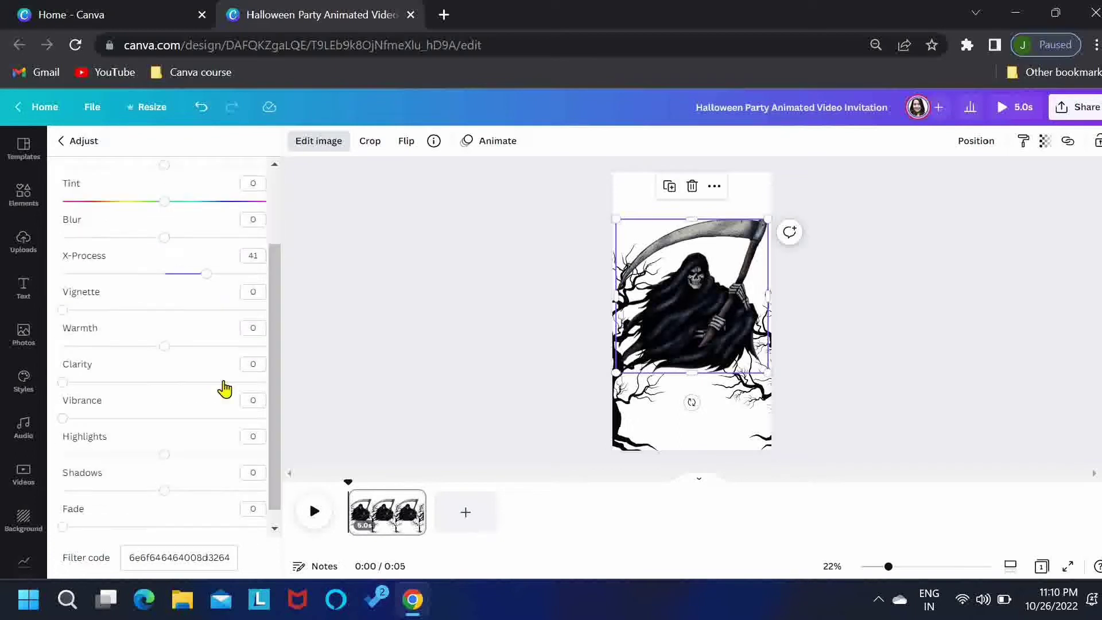
drag(165, 346, 200, 348)
drag(165, 455, 170, 454)
scroll(277, 447, down, 1)
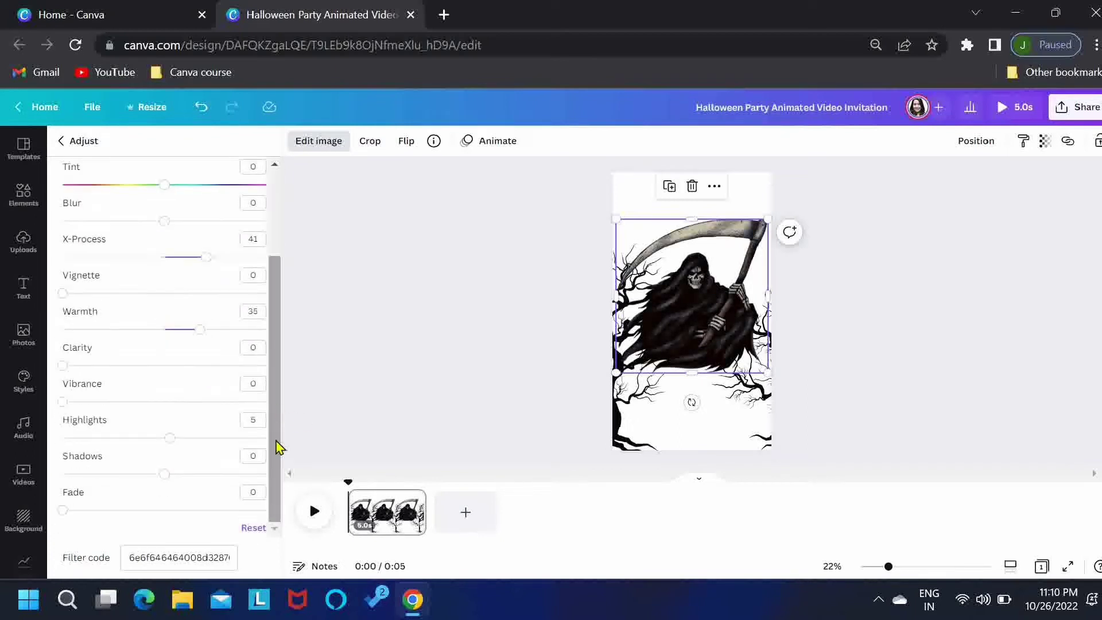
click(152, 556)
double_click(153, 556)
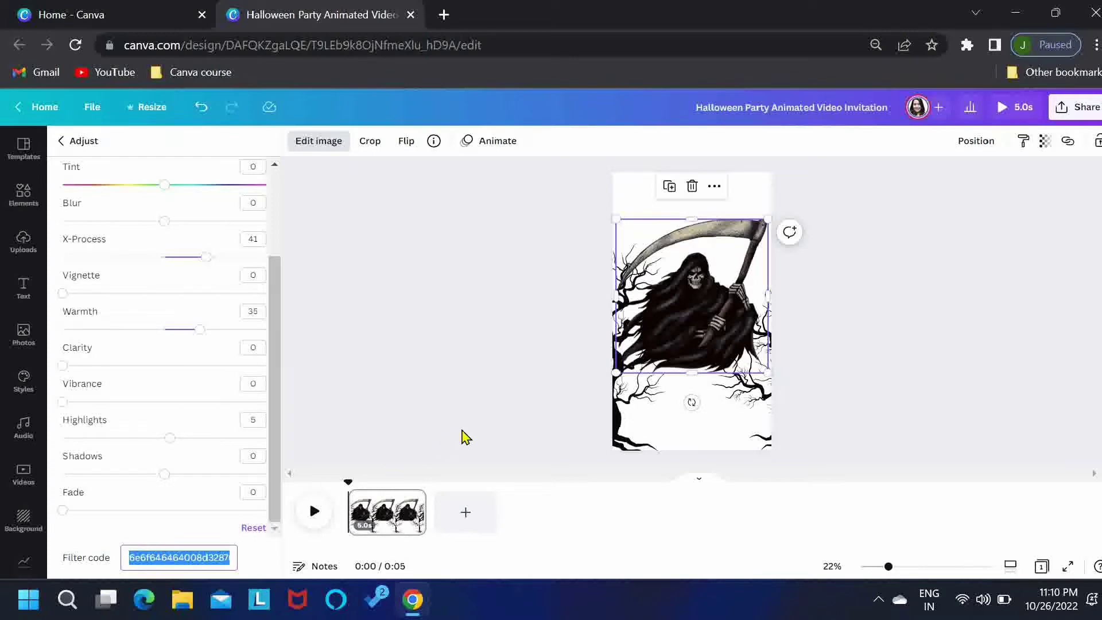
key(Escape)
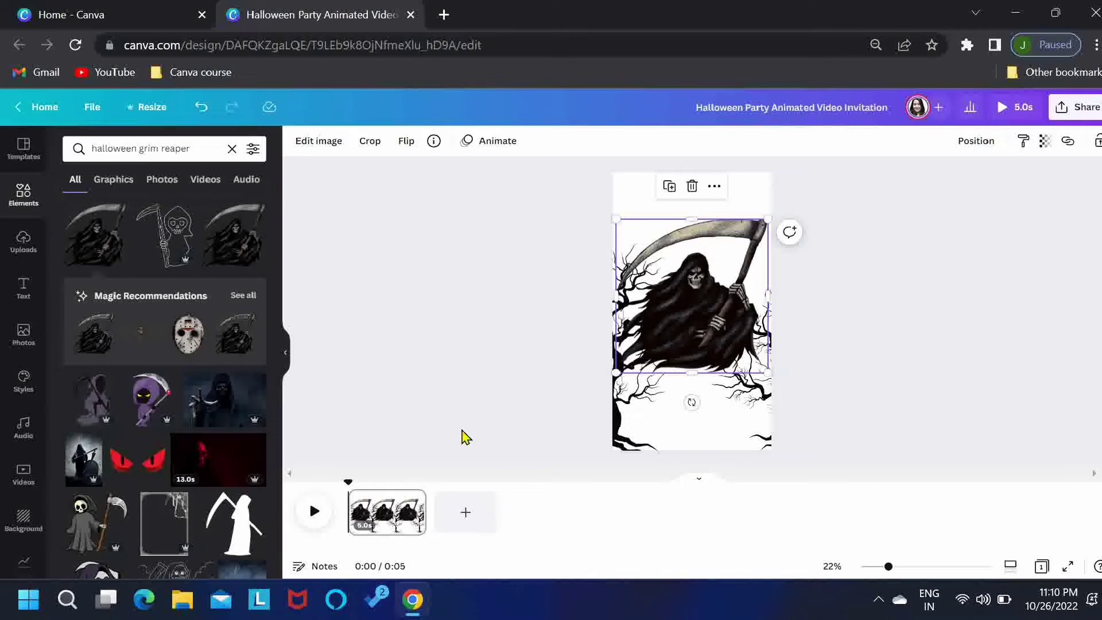
Add the black gradient from a 'halftone black gradient' search
click(207, 148)
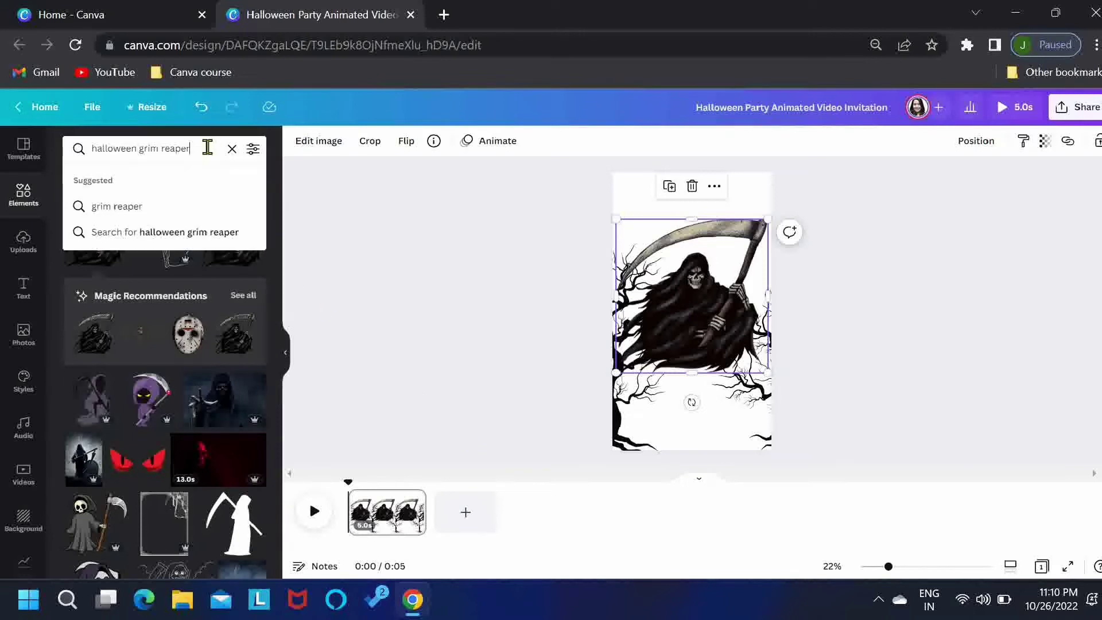
key(ctrl+a)
text(halfto)
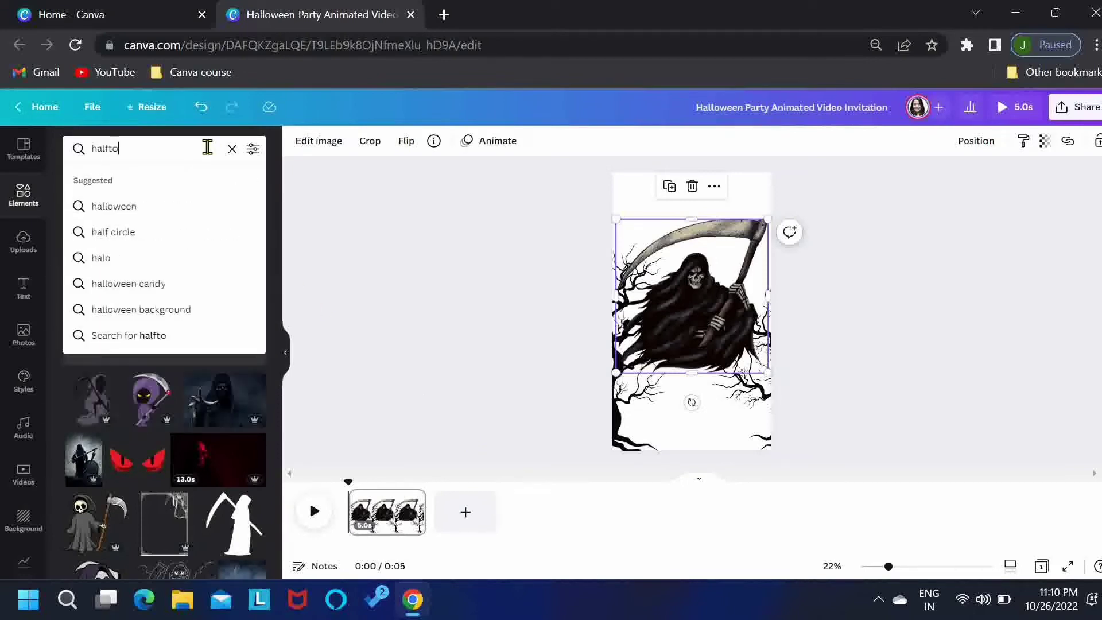
text(ne black)
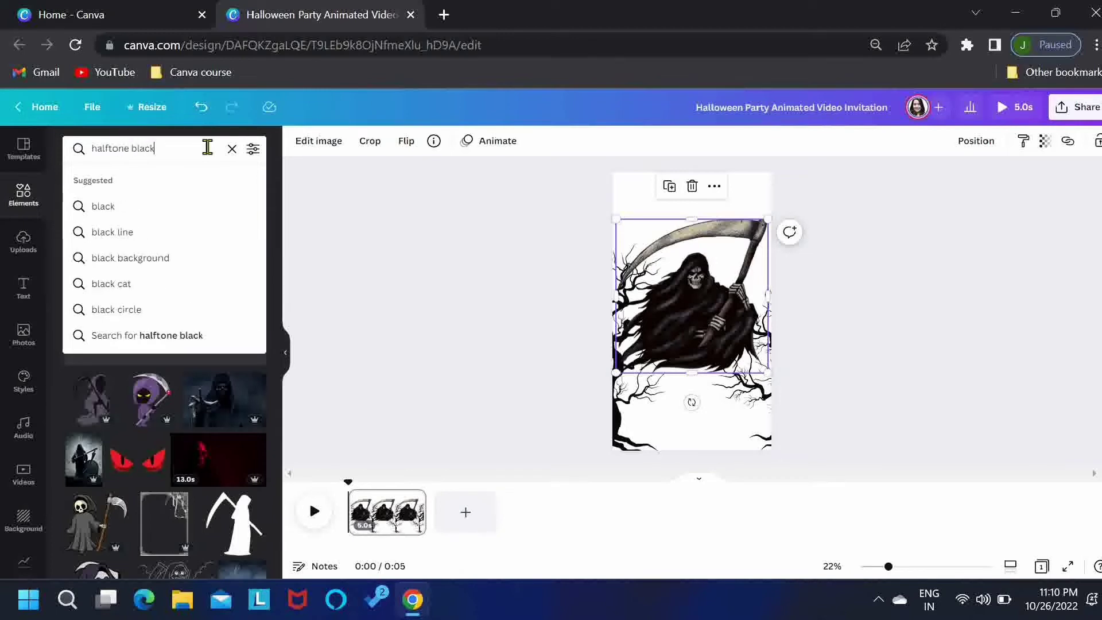
text( gradient)
key(Return)
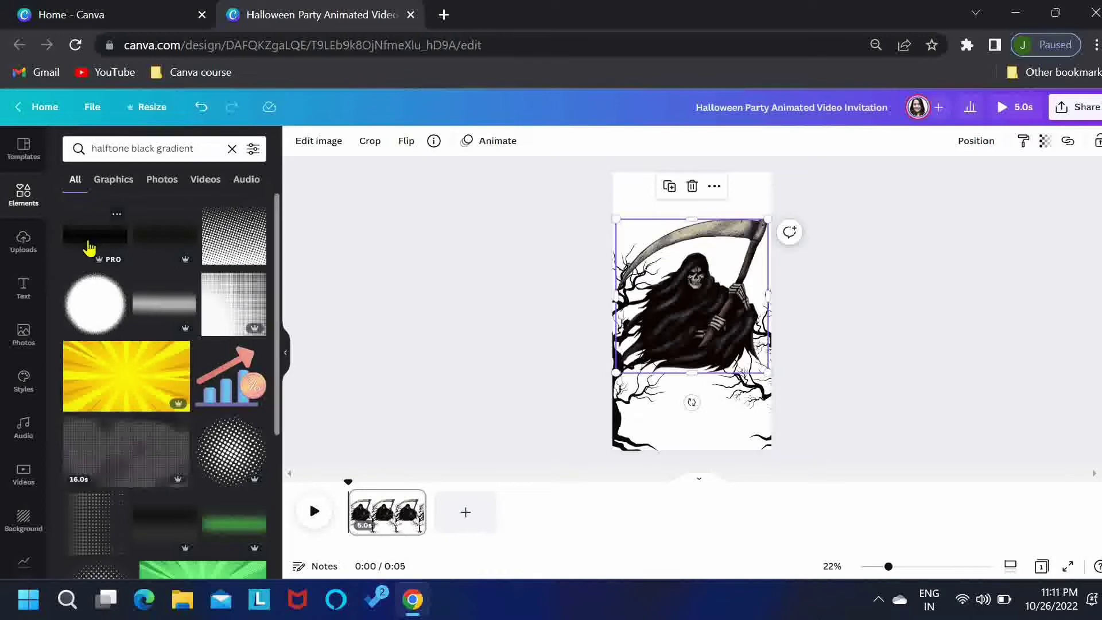
click(89, 244)
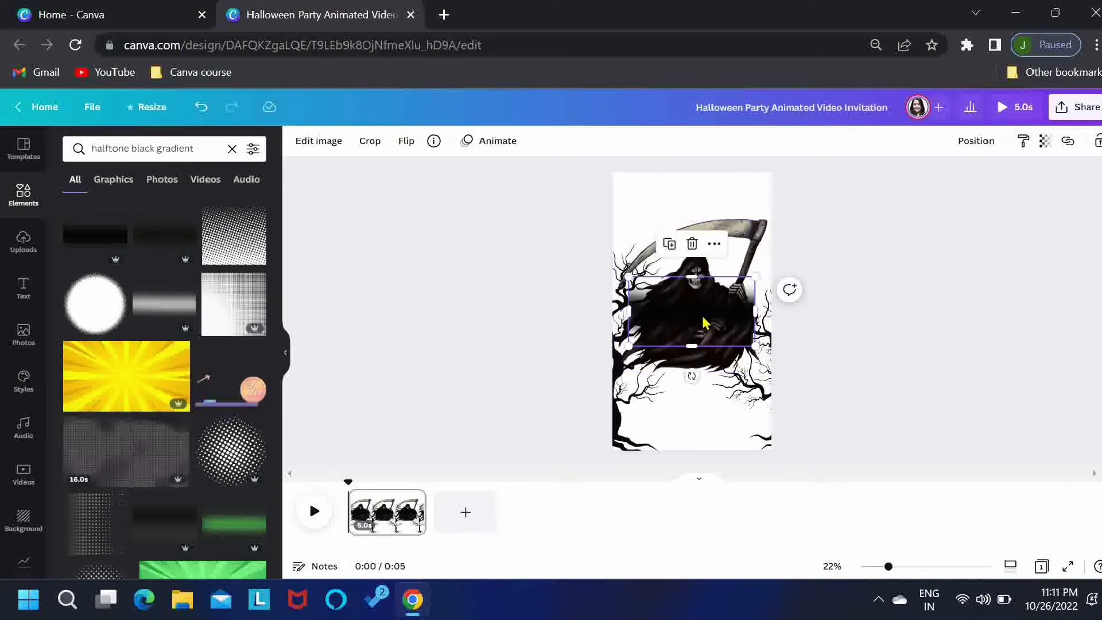
Enlarge and position the black gradient to cover the bottom of the page
drag(700, 319, 679, 363)
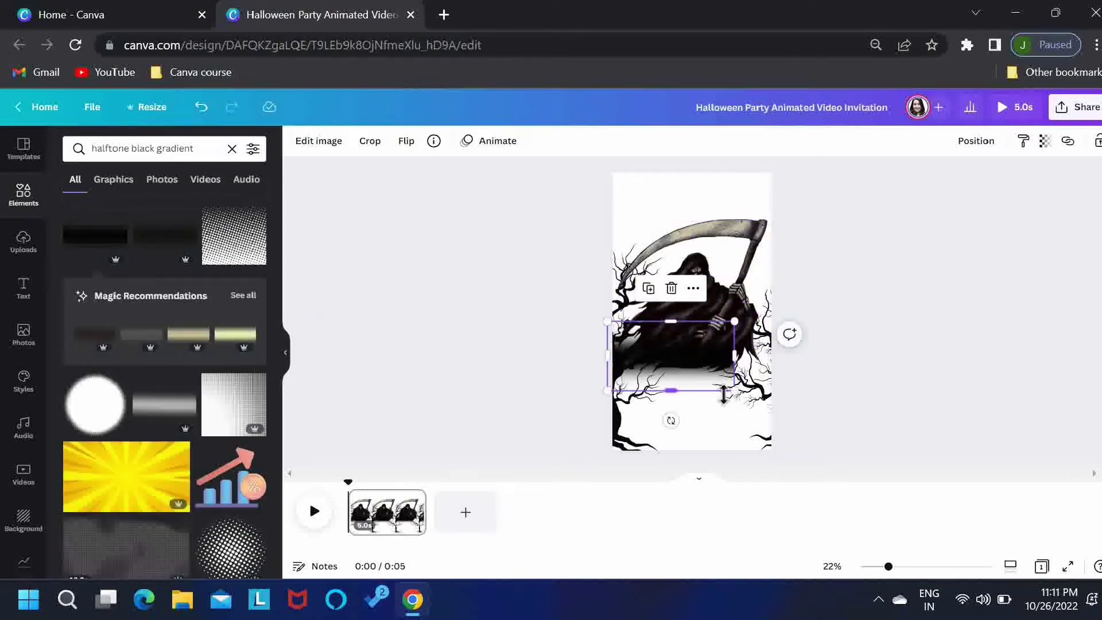
drag(738, 395, 945, 520)
drag(948, 323, 1029, 276)
drag(745, 390, 711, 361)
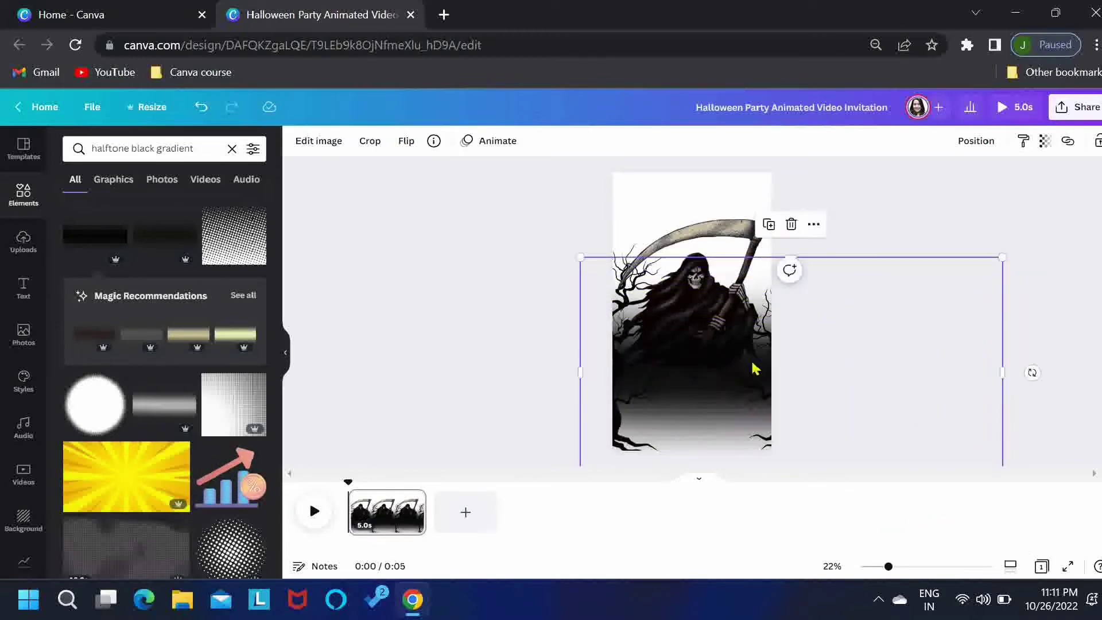
drag(1006, 259, 1049, 234)
mouse_move(837, 339)
mouse_down()
mouse_move(827, 350)
mouse_move(822, 340)
mouse_up()
drag(566, 238, 467, 183)
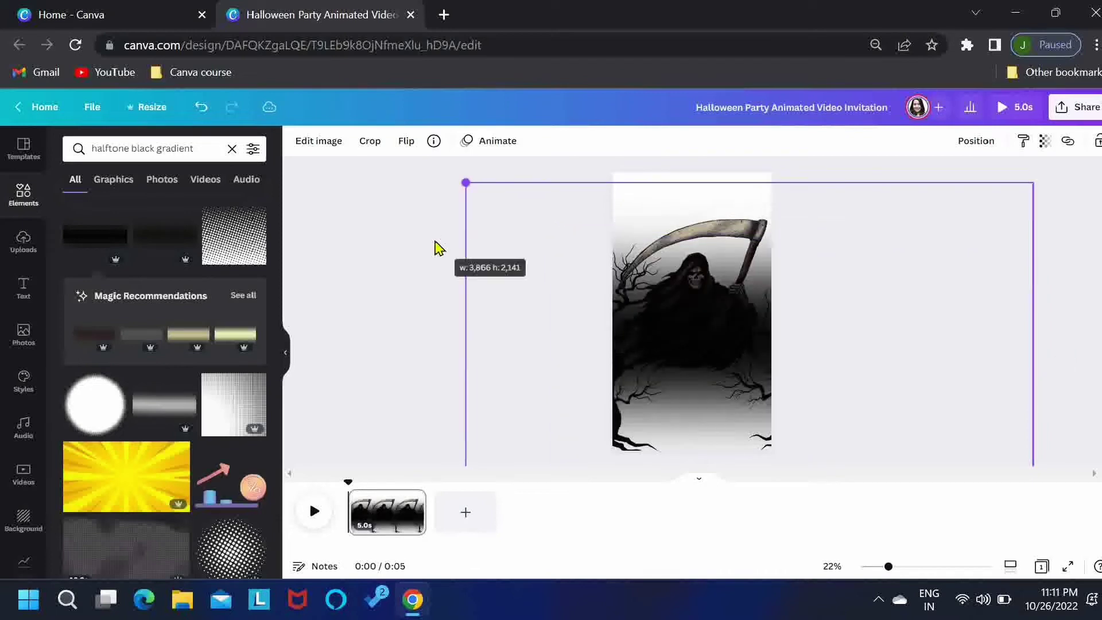
drag(709, 339, 705, 371)
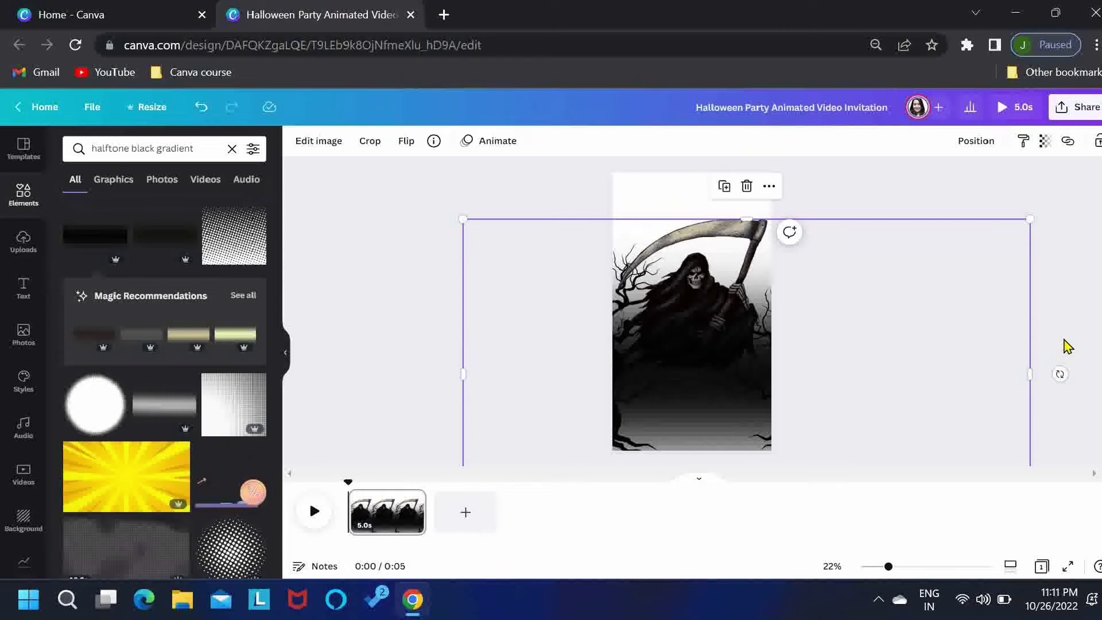
click(1064, 341)
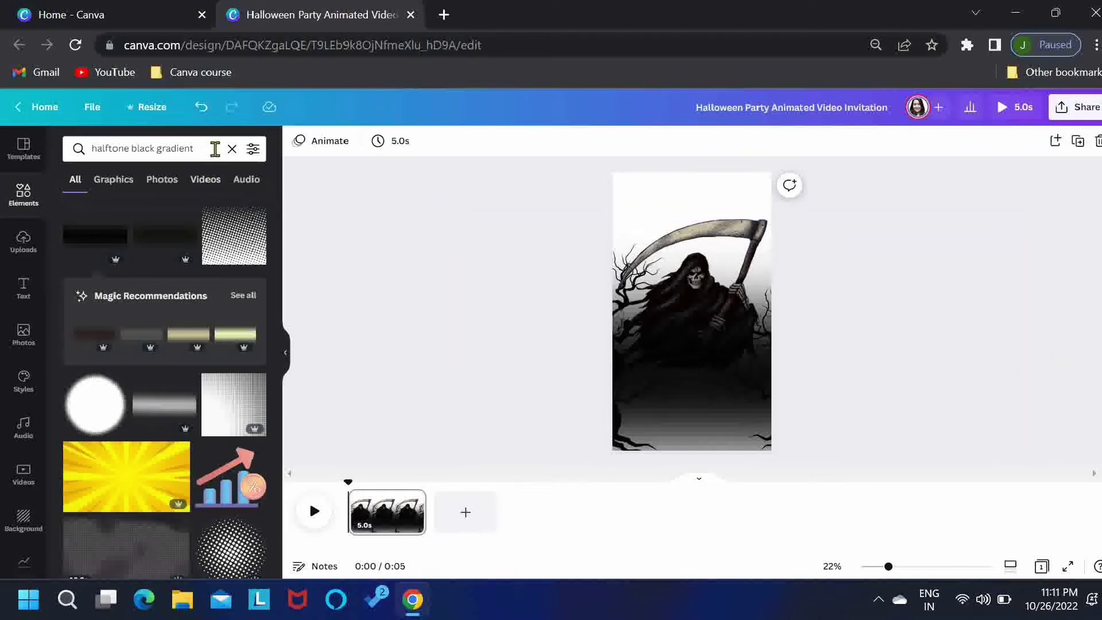
Add a black 'flying bat silhouette' graphic at the page's top-left
drag(217, 148, 60, 143)
text(flyin)
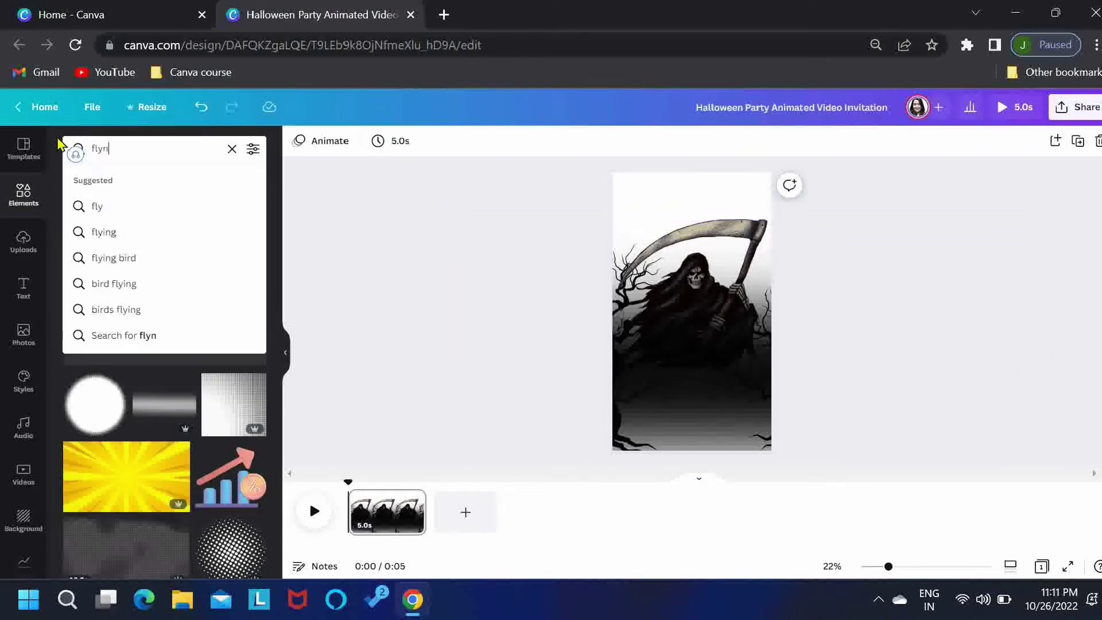
text(g ba)
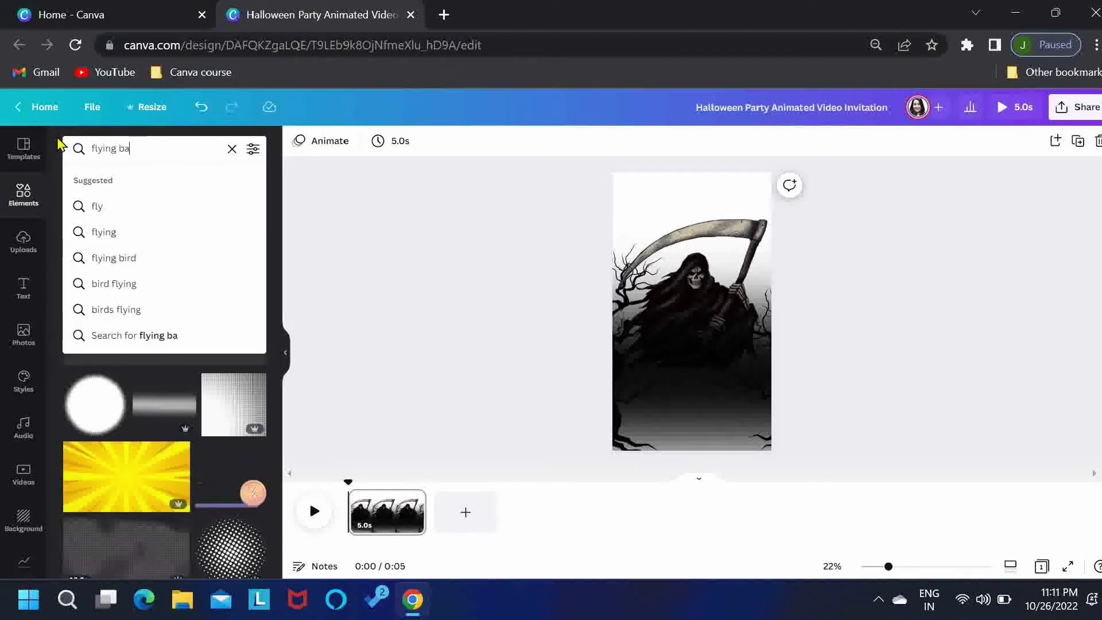
text(t silhou)
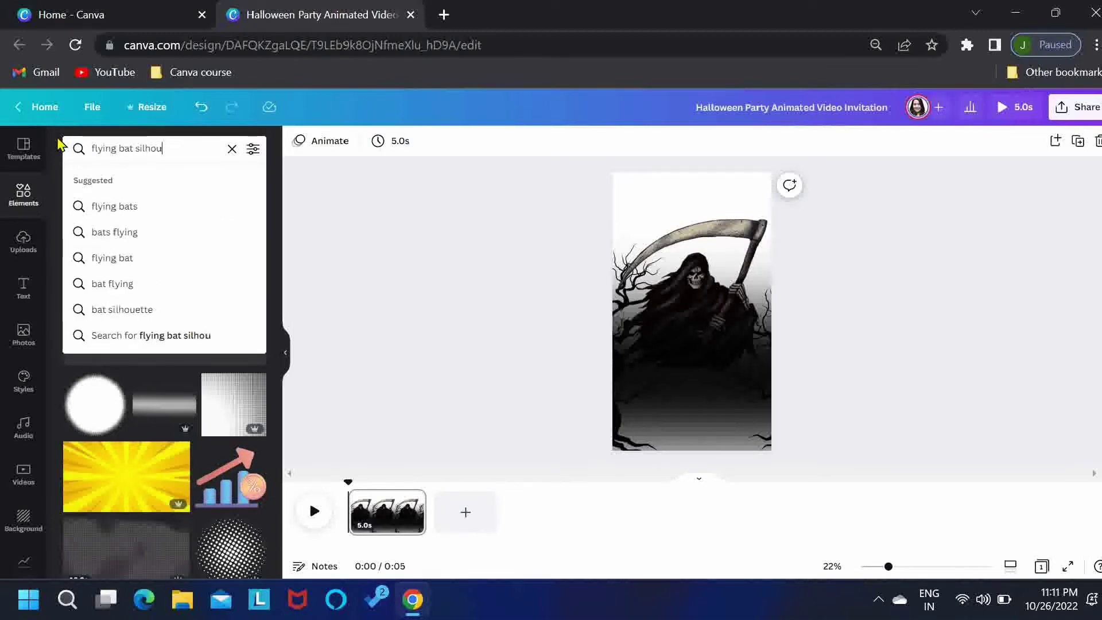
text(ette)
key(Return)
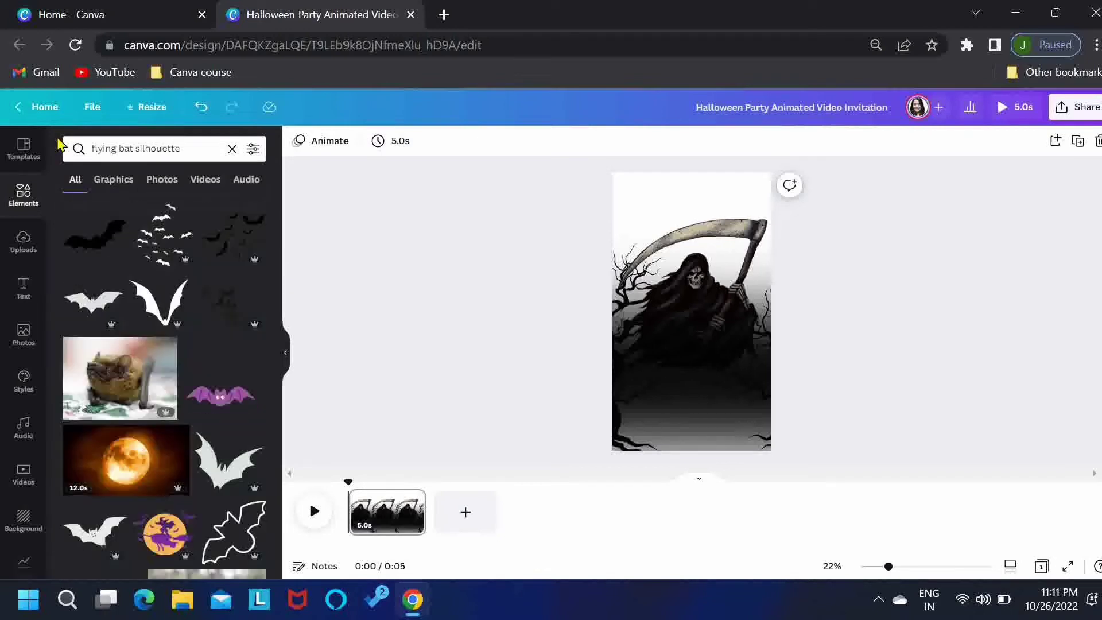
click(107, 253)
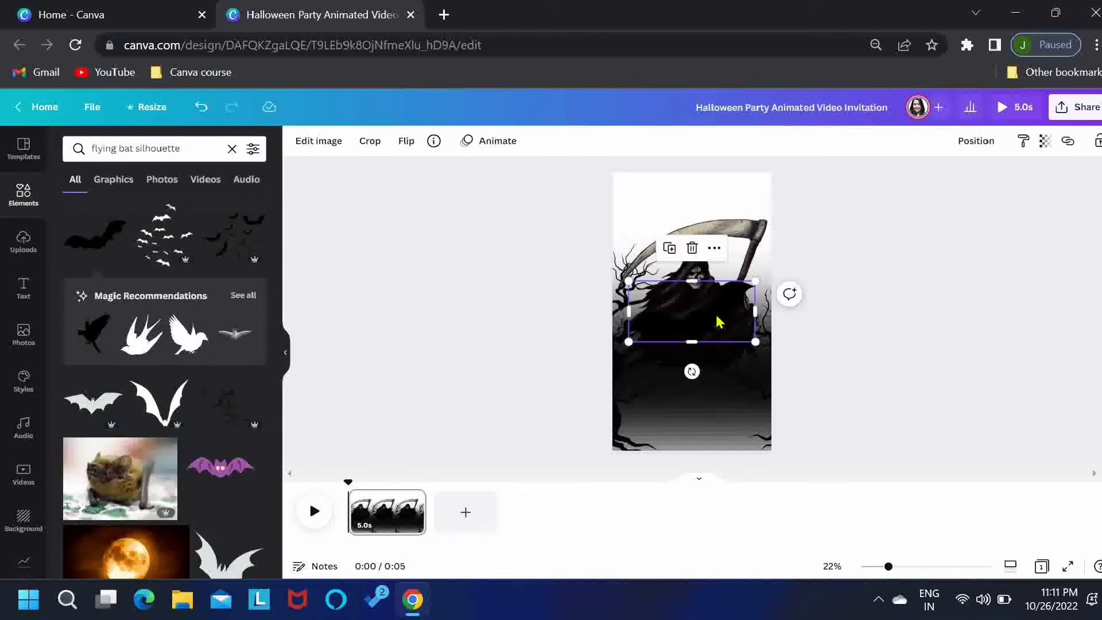
drag(720, 302, 625, 237)
Duplicate the bat, tilting the top-left one to about -16° and leveling the small one
key(ctrl+d)
key(ctrl+d)
key(ctrl+d)
click(637, 198)
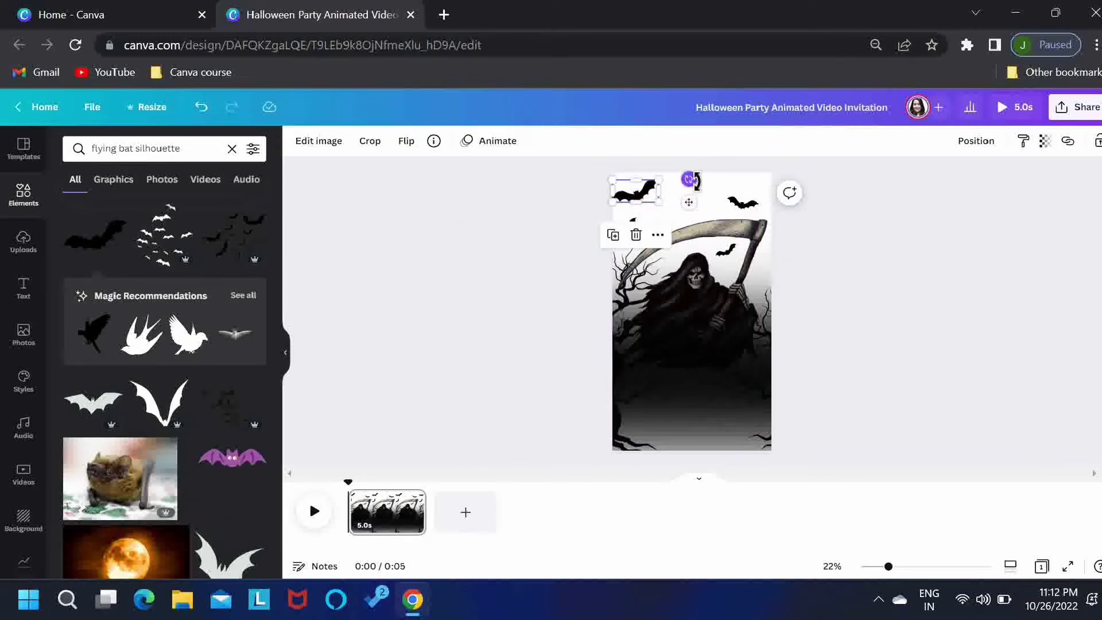
drag(691, 180, 686, 168)
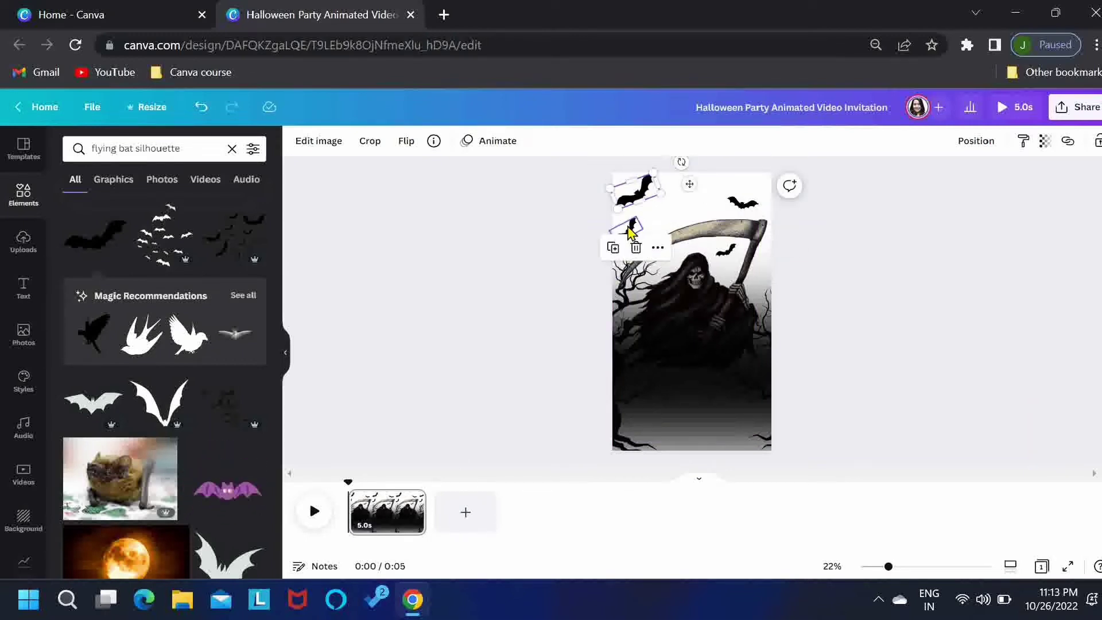
click(626, 229)
drag(630, 252, 610, 260)
click(550, 233)
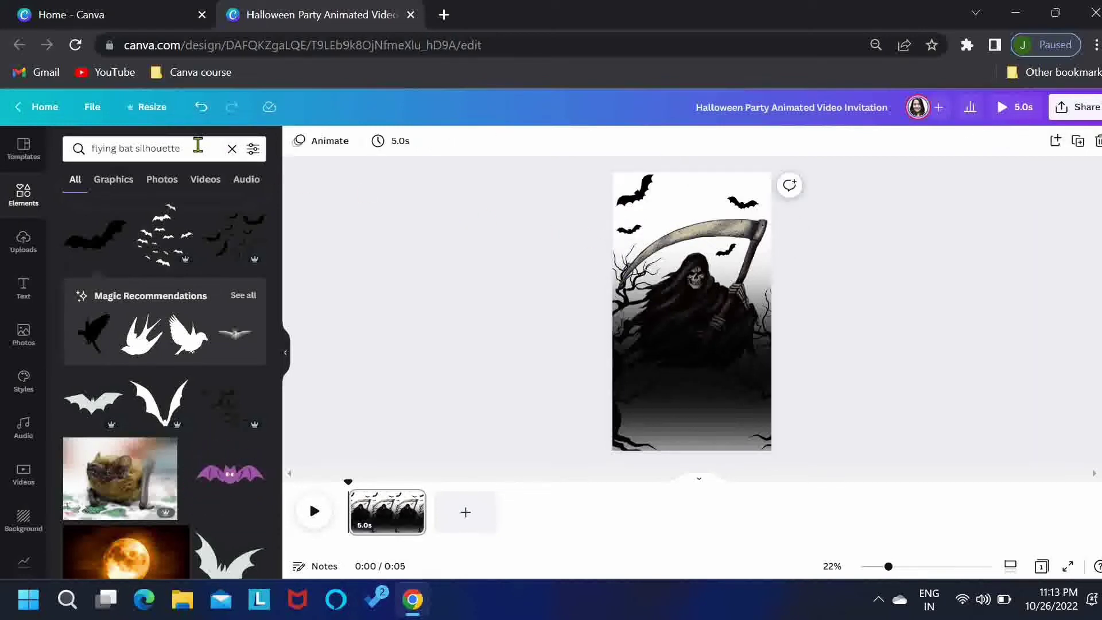
Add the first video clip from a 'scary red sky with full moon' search
click(198, 146)
key(ctrl+a)
text(scary )
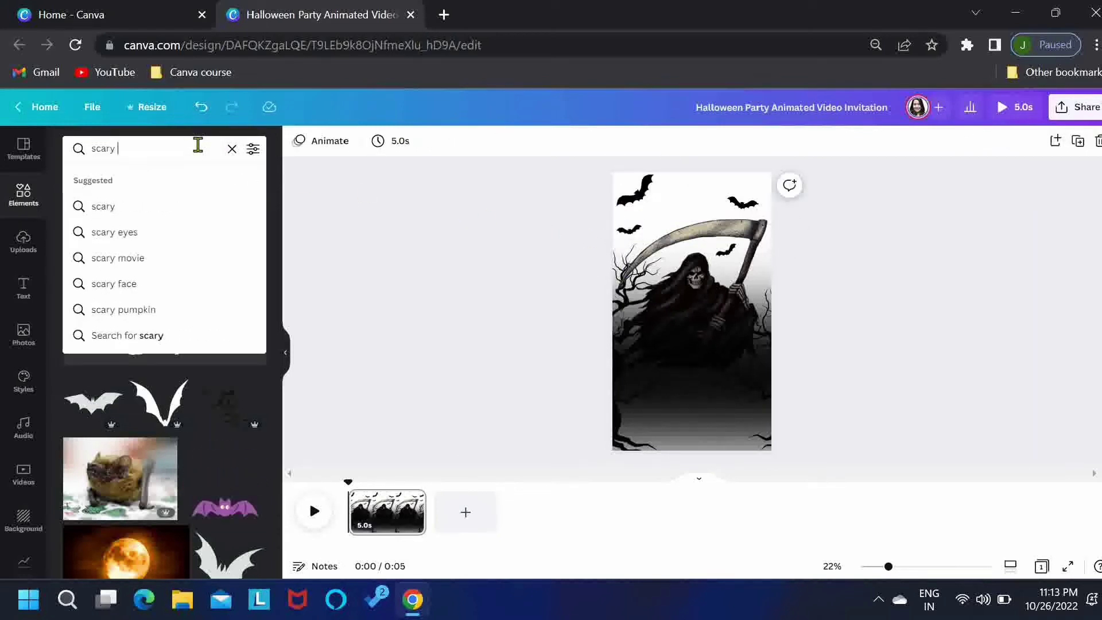
text(red sky with f)
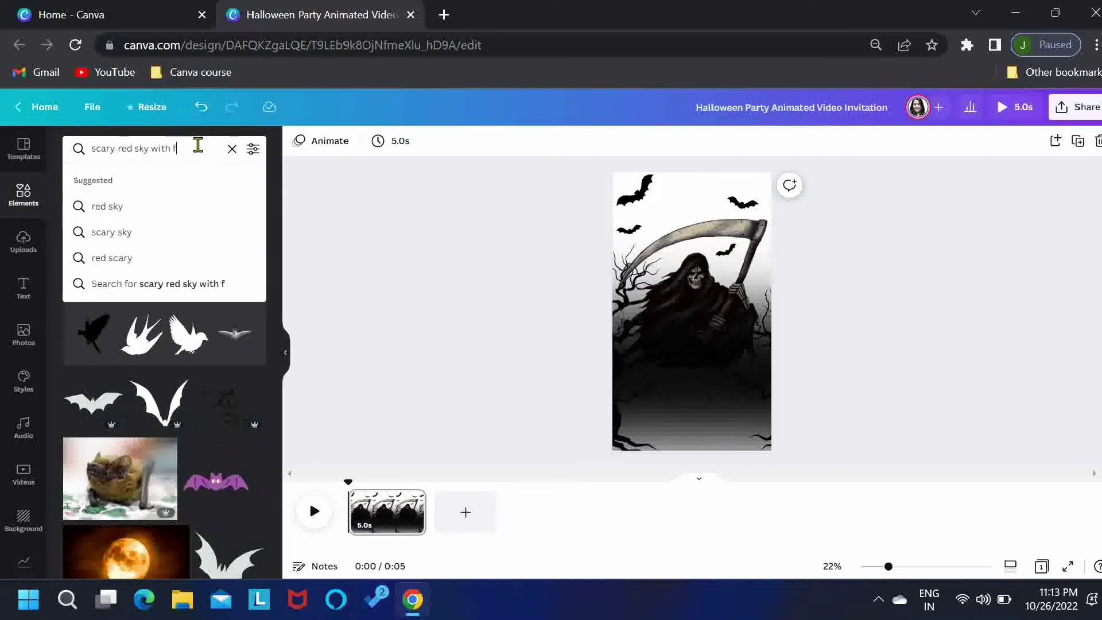
text(ull moon)
key(Return)
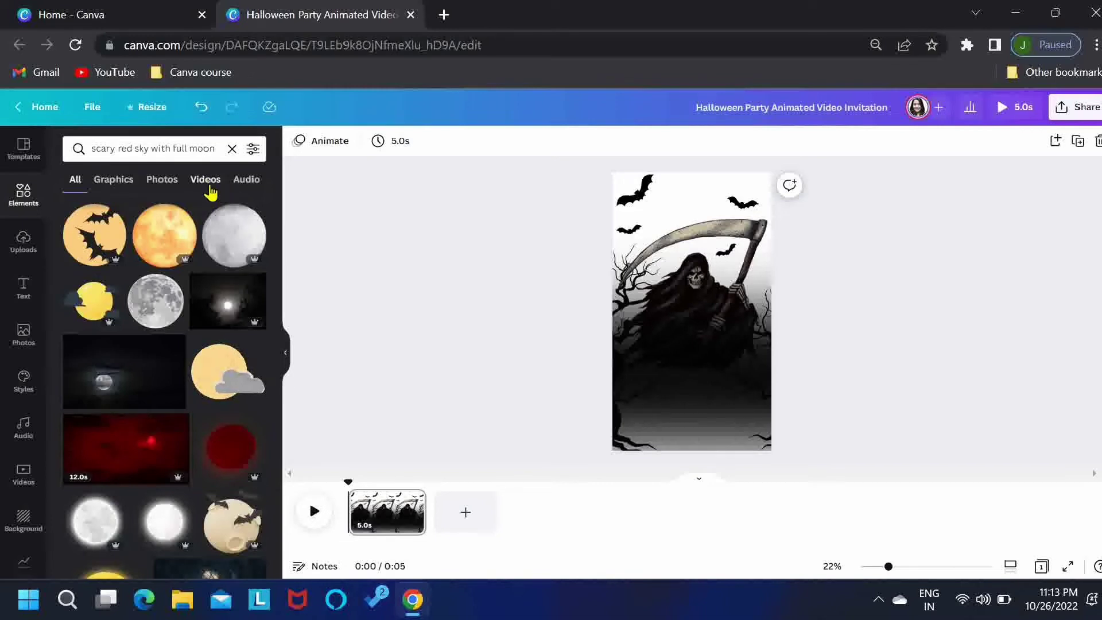
click(210, 190)
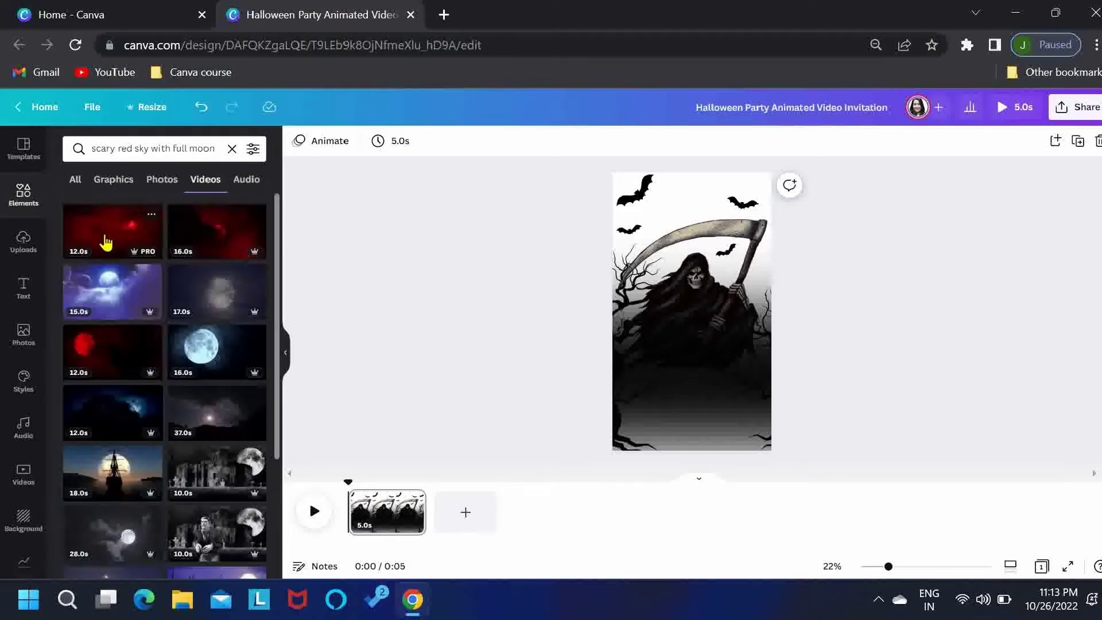
click(106, 238)
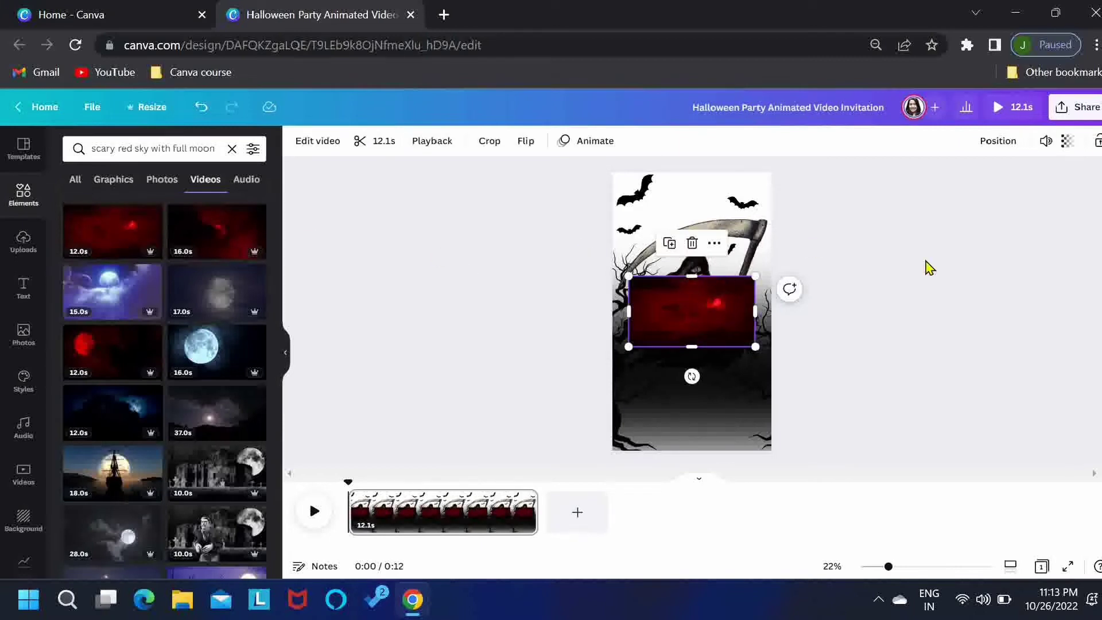
Mute the red-sky video's volume
click(1046, 144)
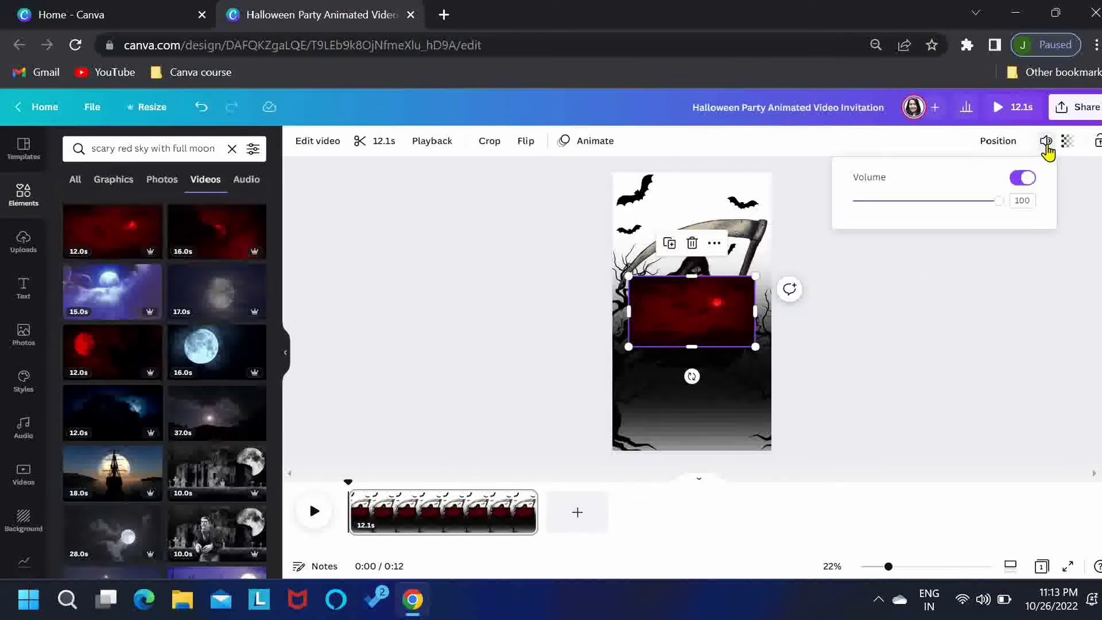
click(1016, 183)
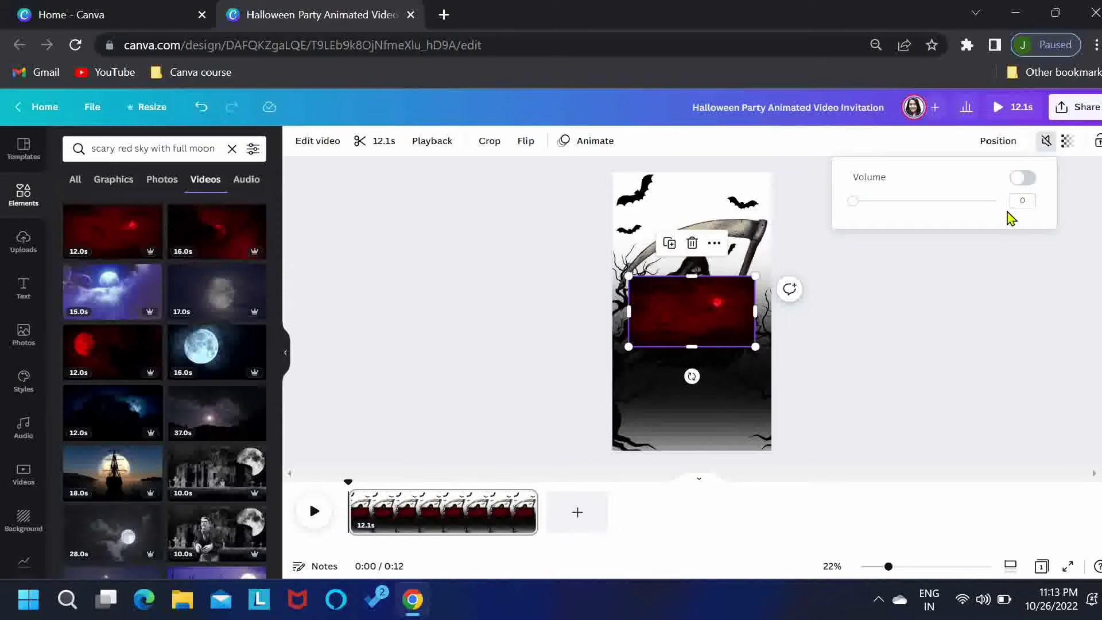
click(714, 243)
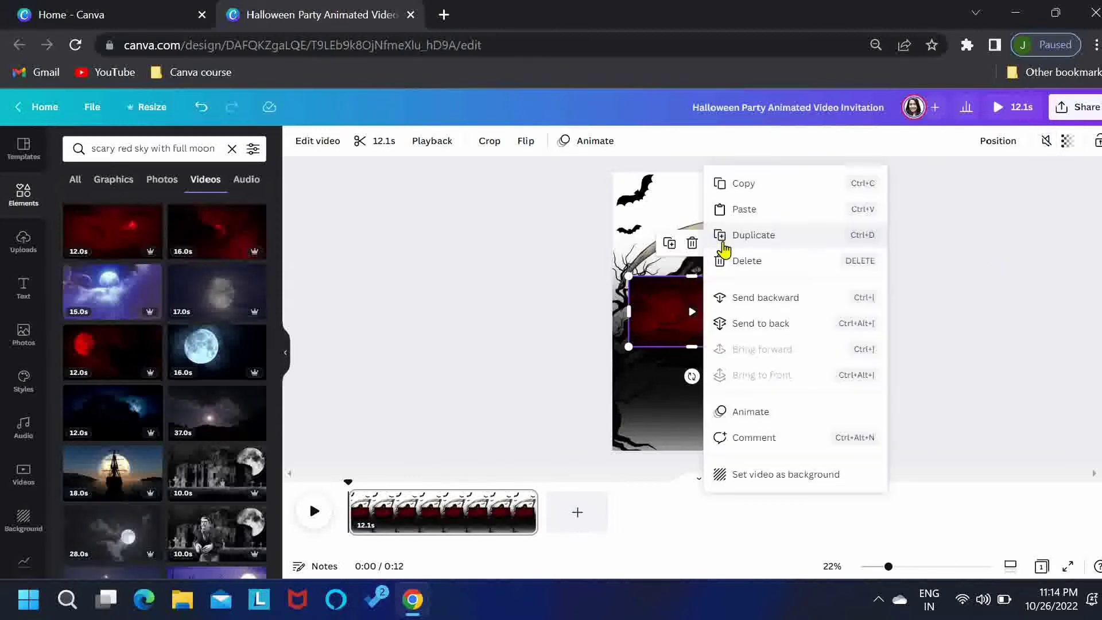
Set the red-sky video as background and crop it so the moon sits behind the reaper
click(767, 474)
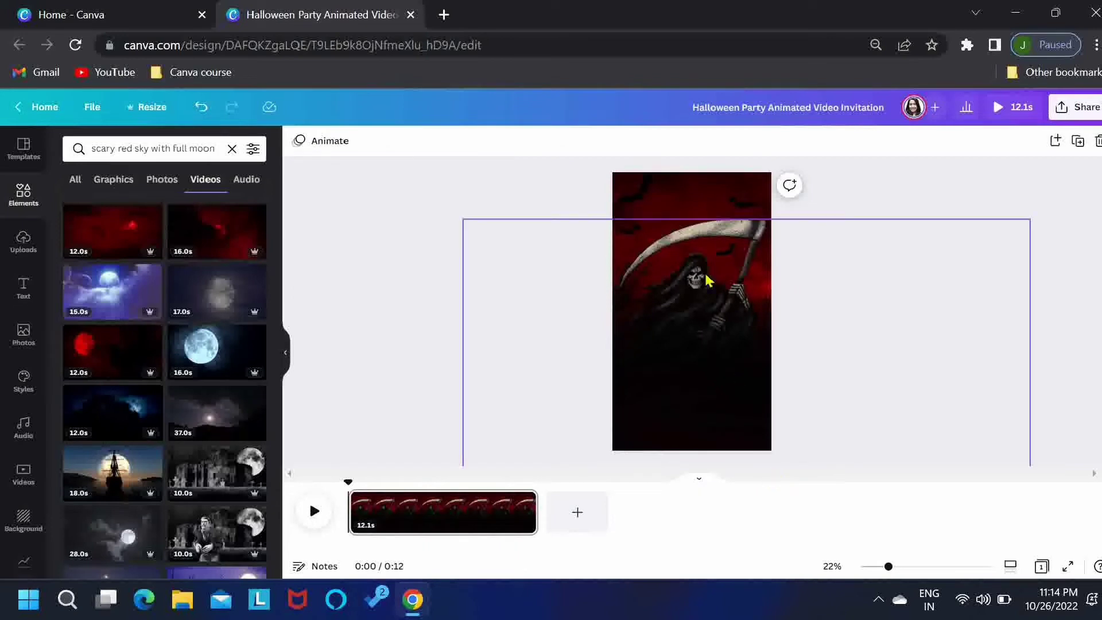
double_click(683, 182)
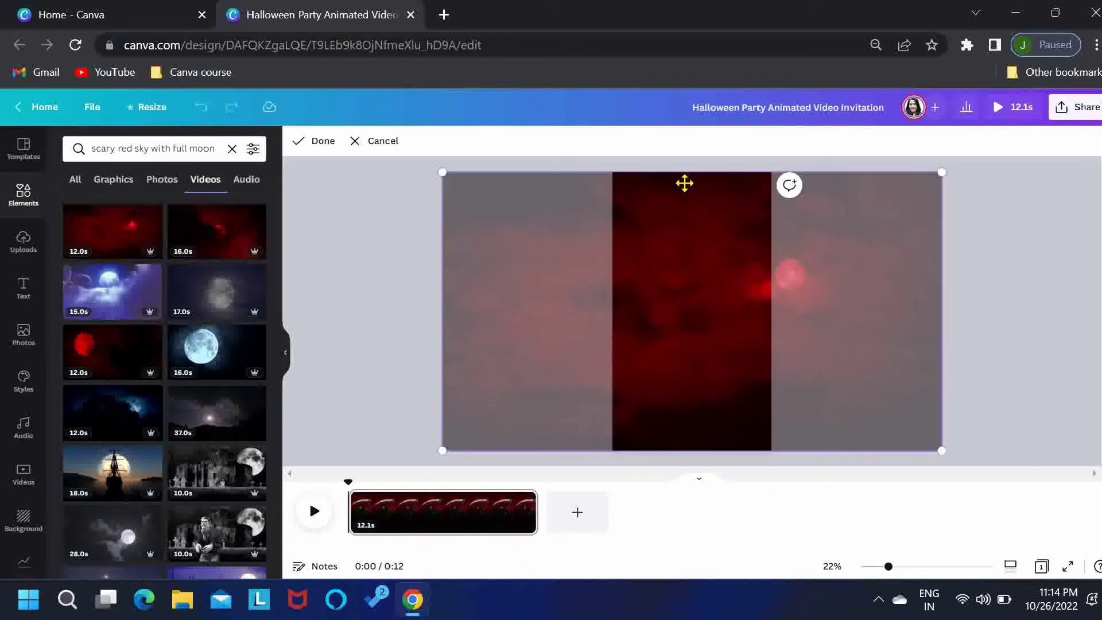
drag(684, 183, 580, 182)
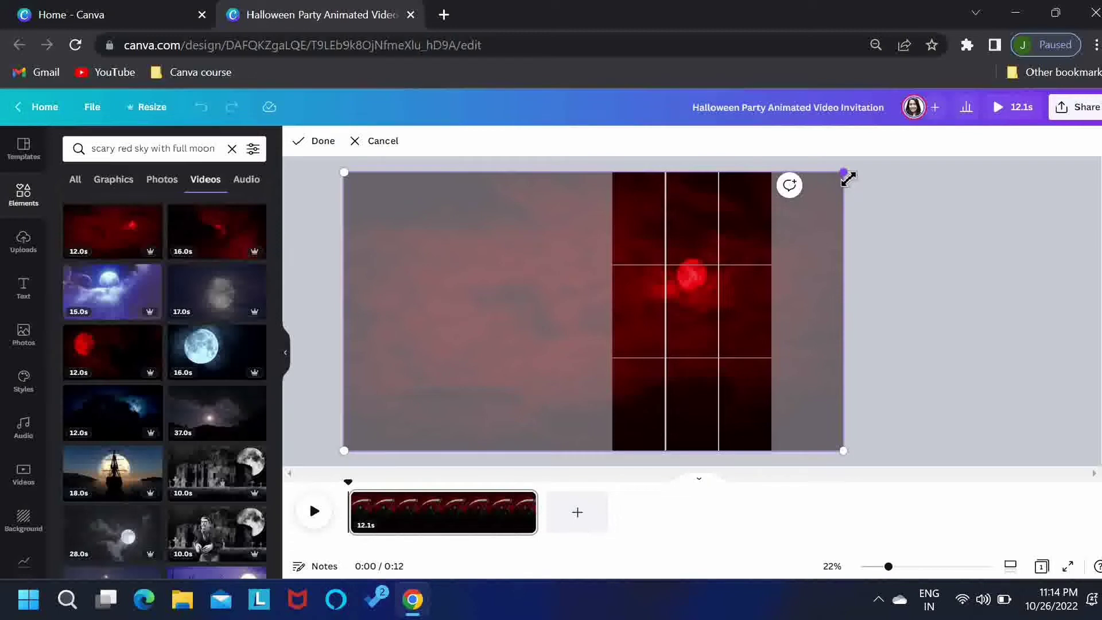
drag(843, 173, 1059, 161)
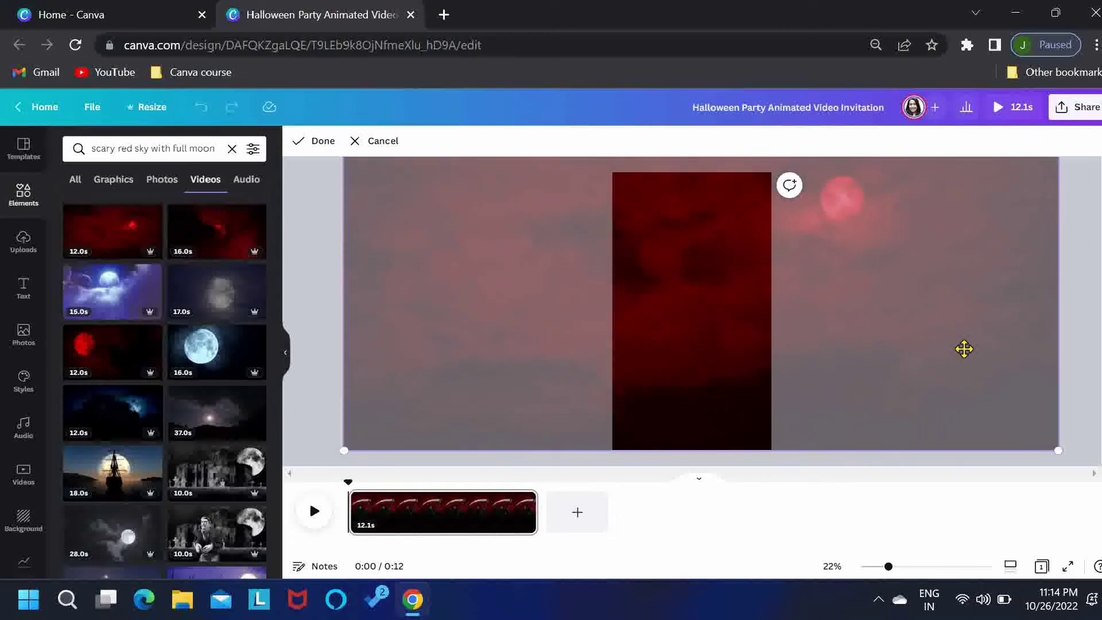
drag(965, 349, 770, 319)
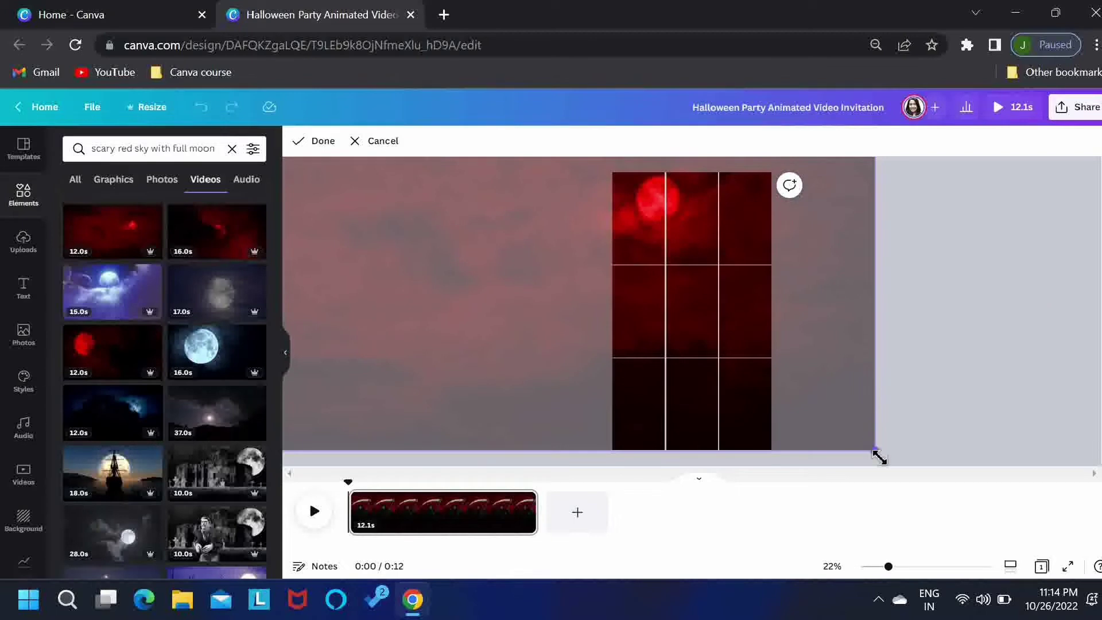
drag(878, 456, 947, 468)
drag(1027, 308, 815, 402)
drag(921, 172, 1074, 103)
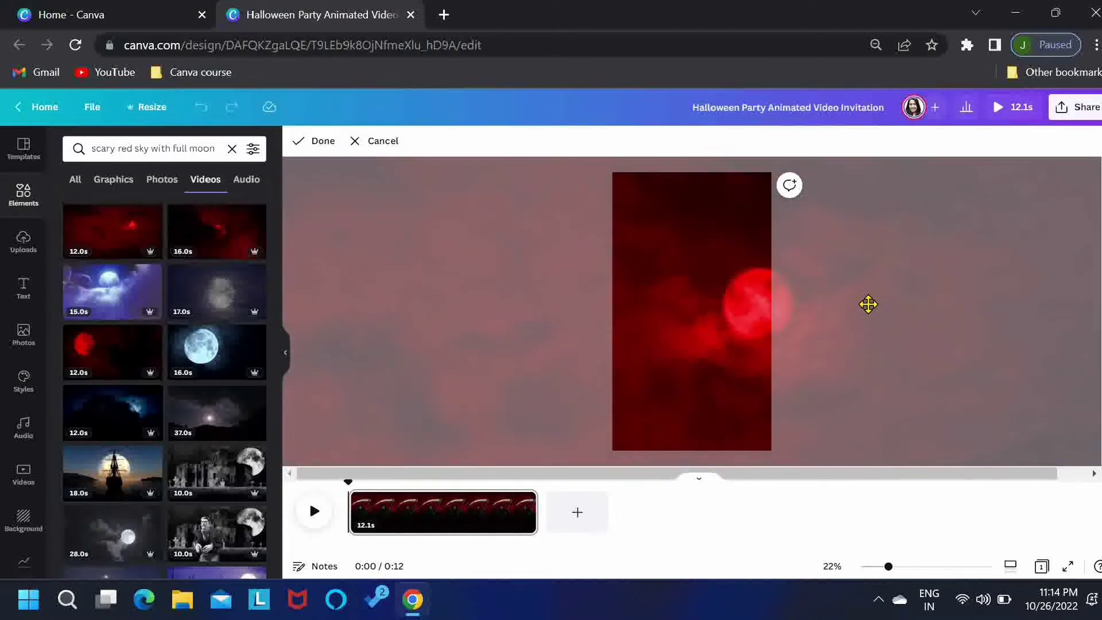
key(ctrl+z)
key(ctrl+z)
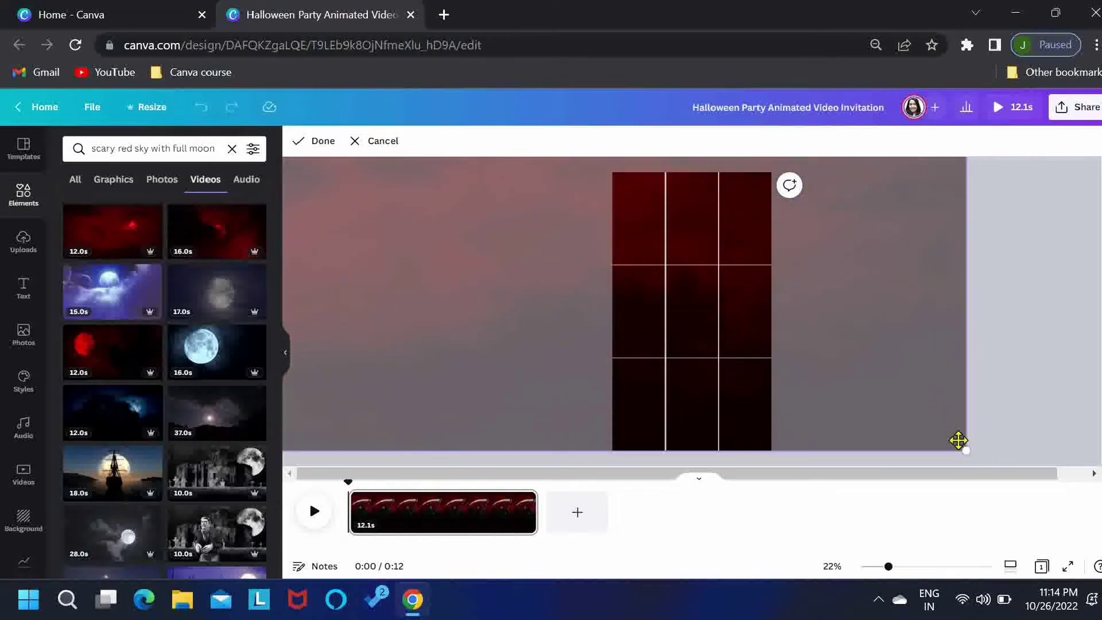
drag(969, 455, 1094, 466)
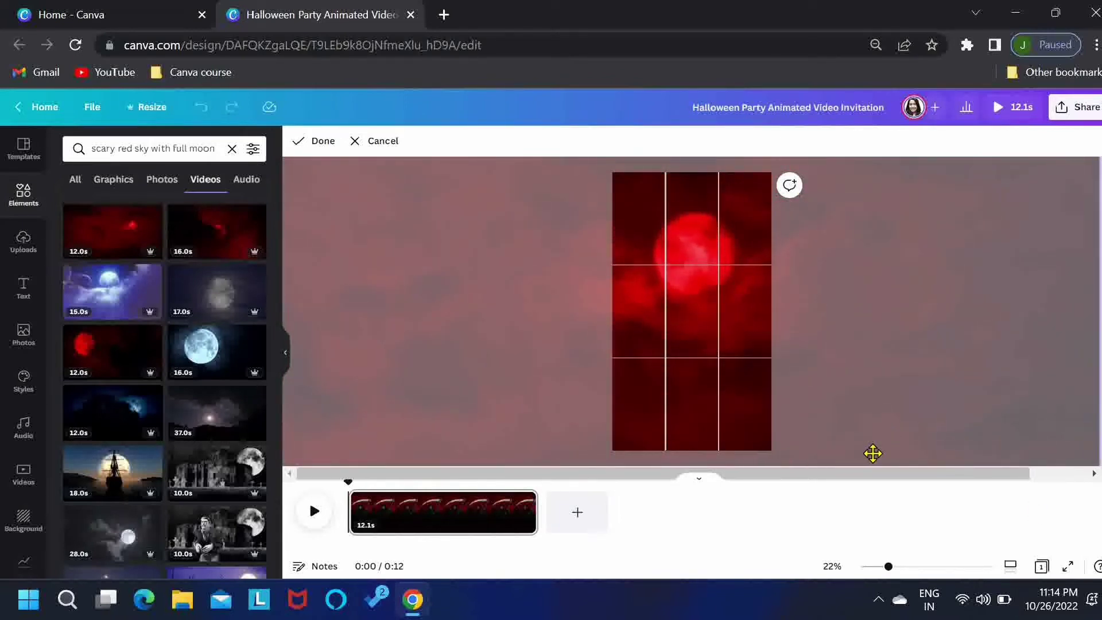
click(321, 142)
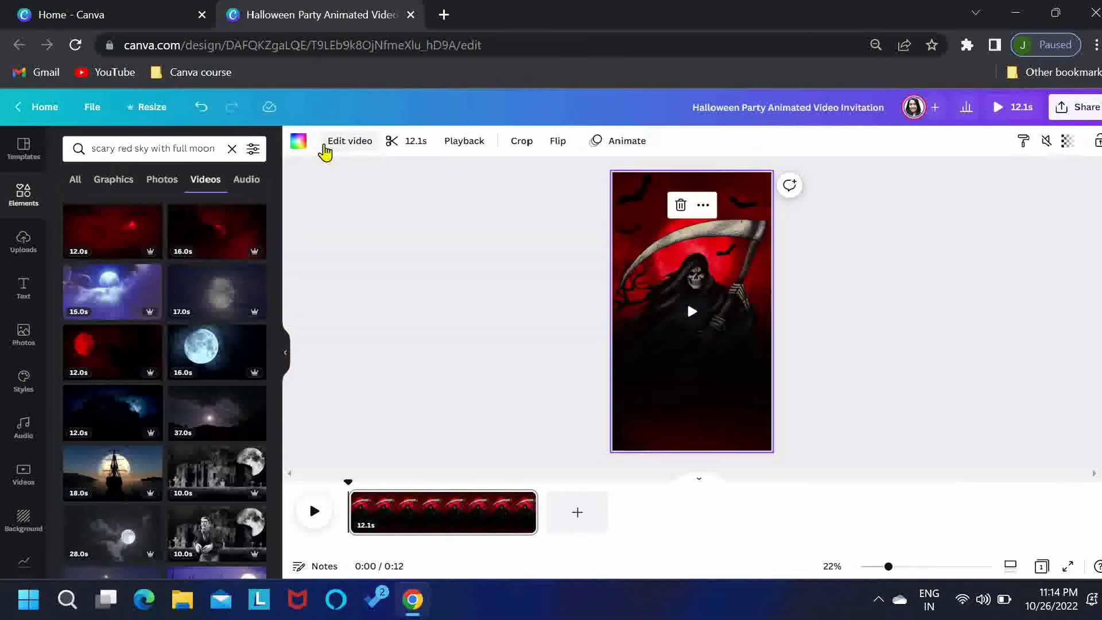
Fine-tune the background video's crop position and apply it
double_click(670, 191)
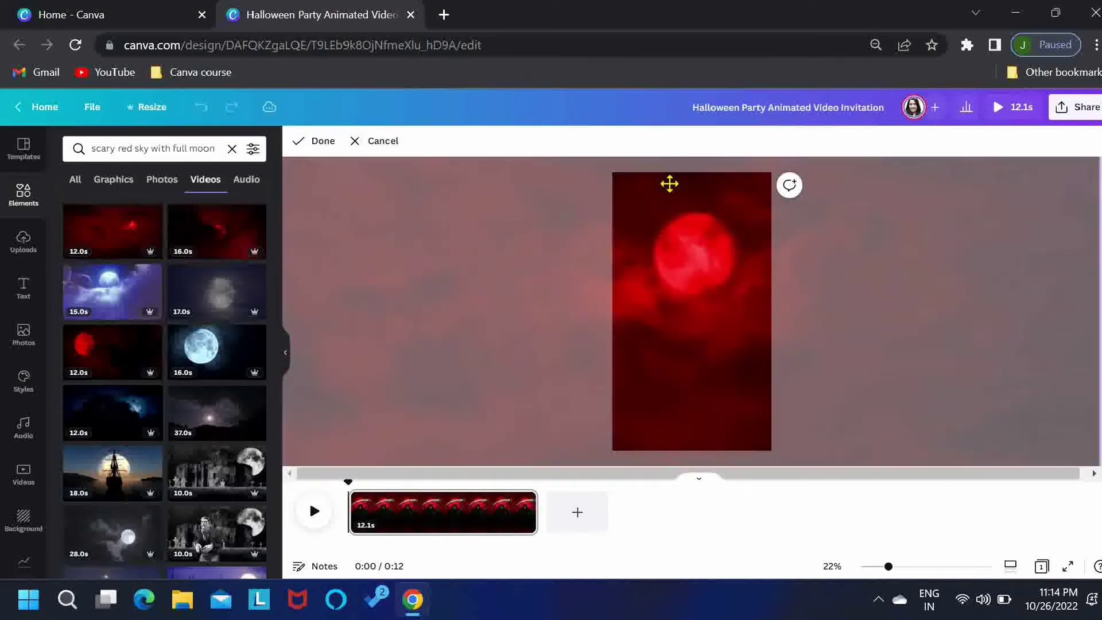
drag(662, 185, 660, 187)
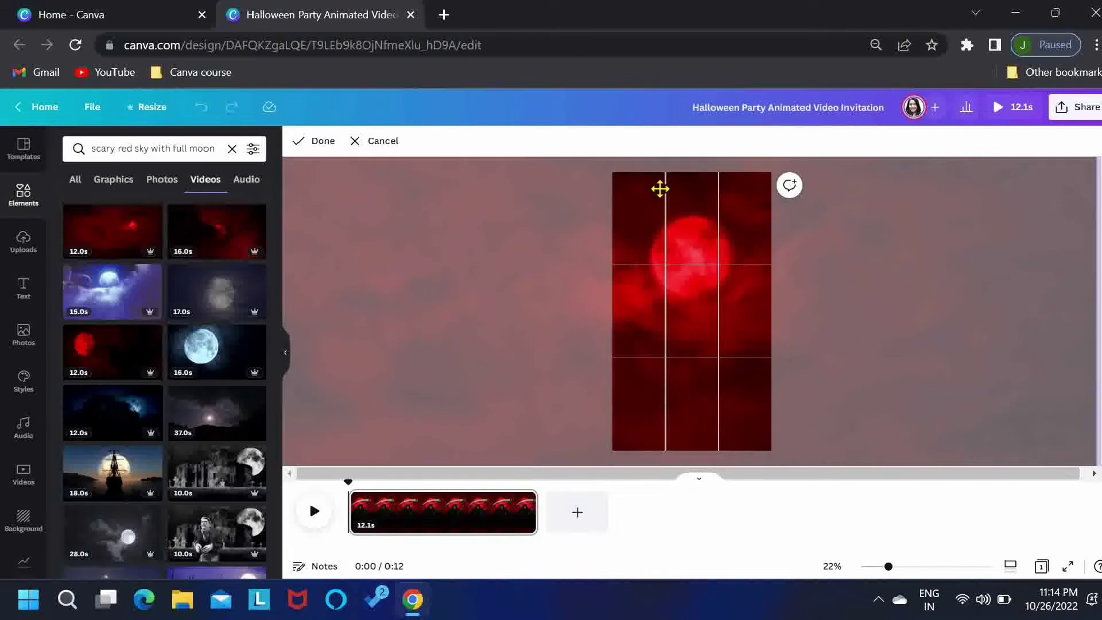
click(316, 143)
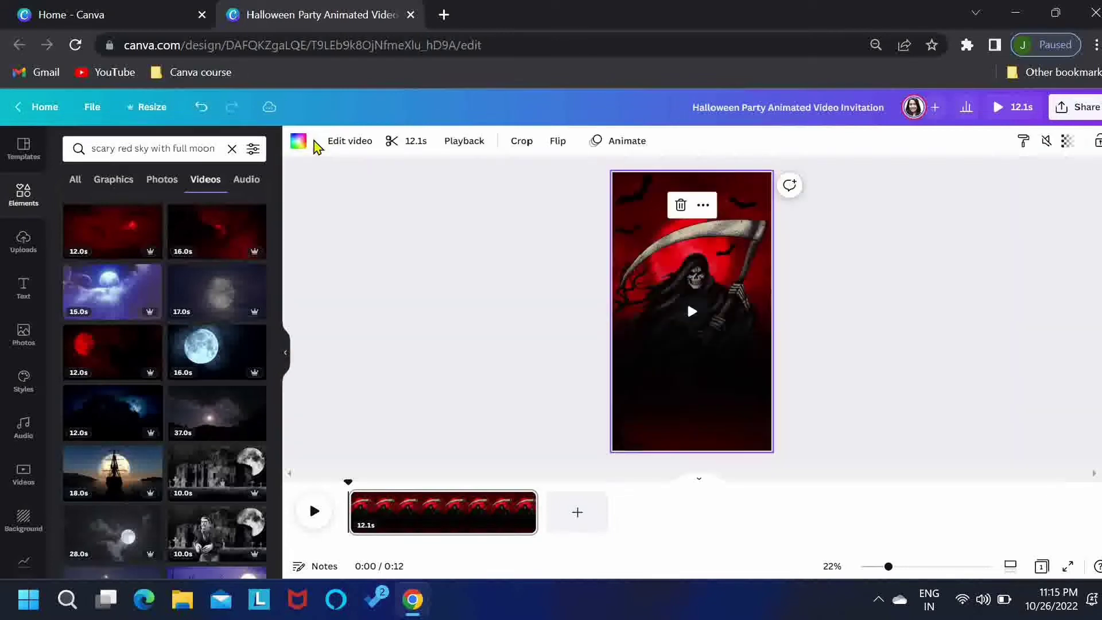
click(395, 315)
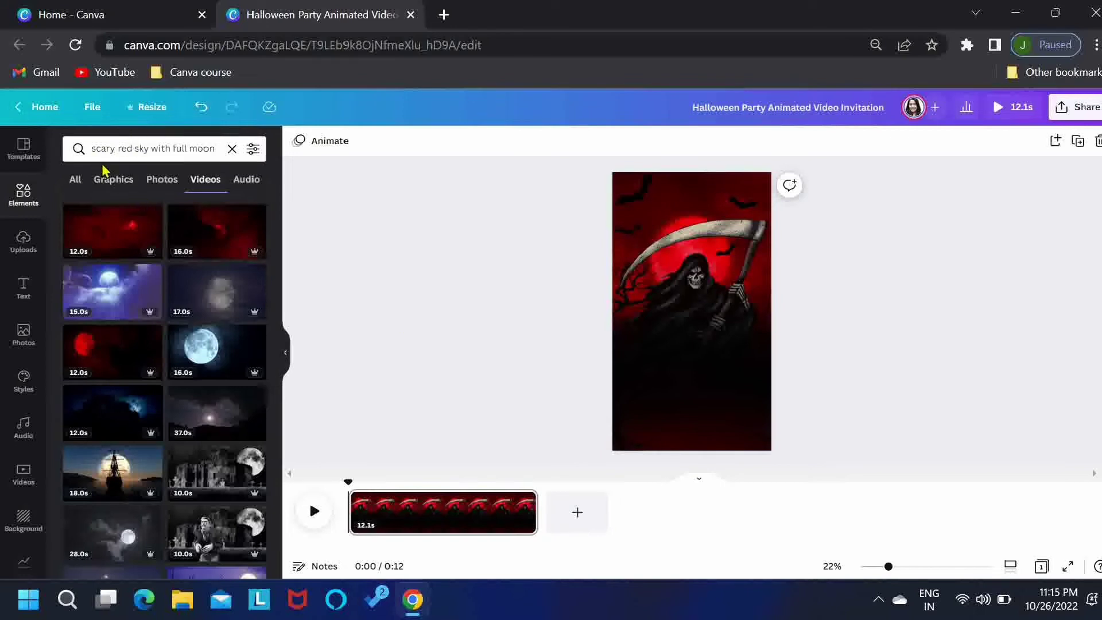
Add and rotate the gradient graphic from a 'fading' search
click(110, 180)
click(124, 148)
triple_click(124, 148)
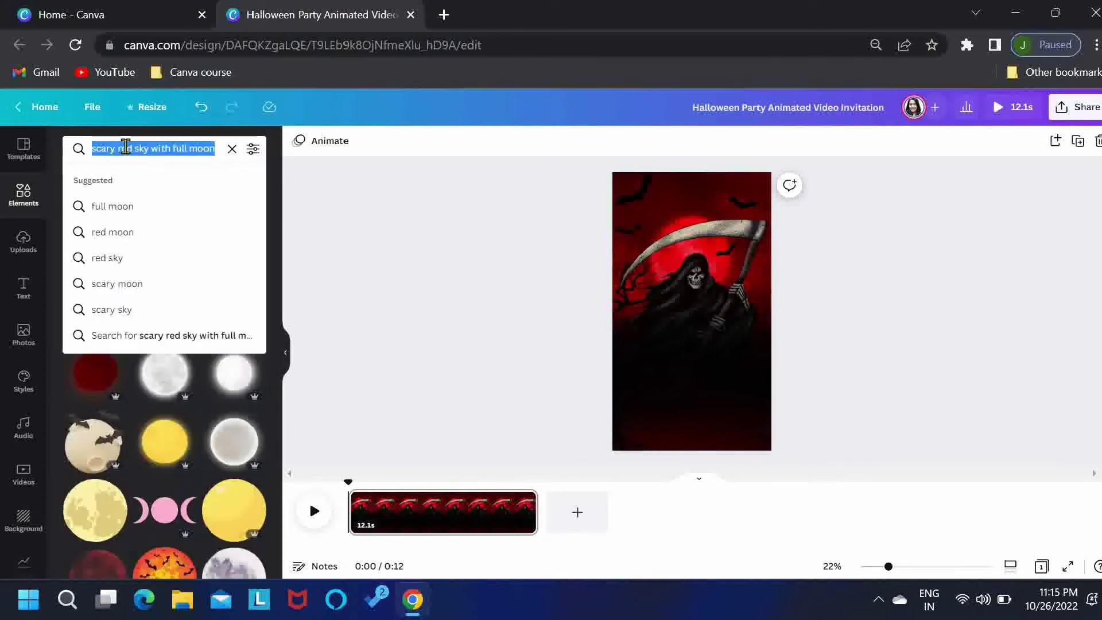
text(fading)
key(Return)
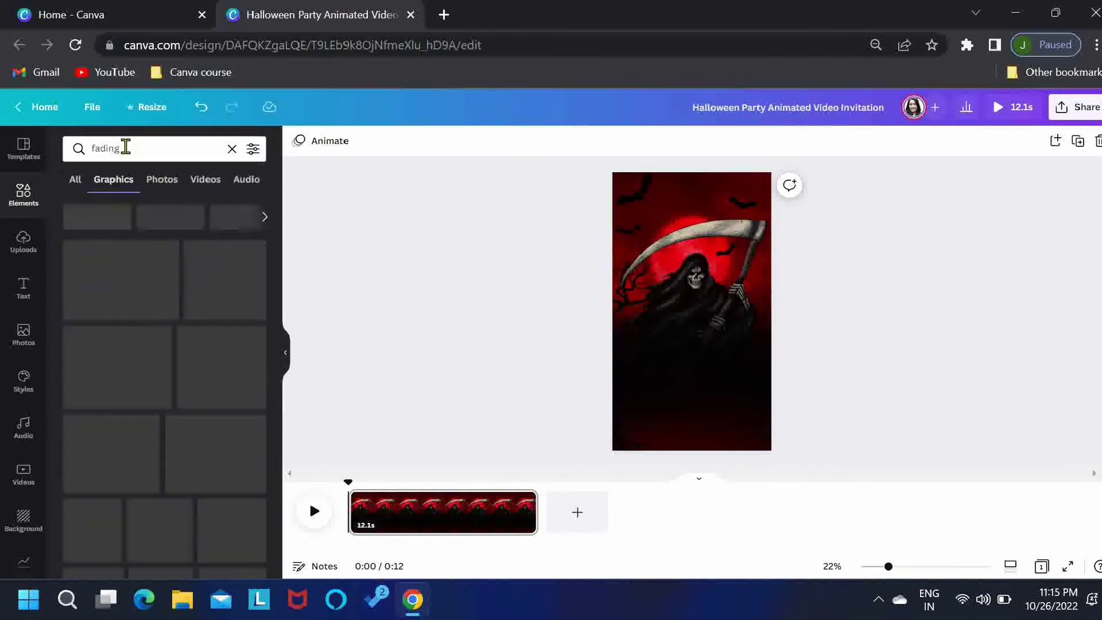
click(110, 244)
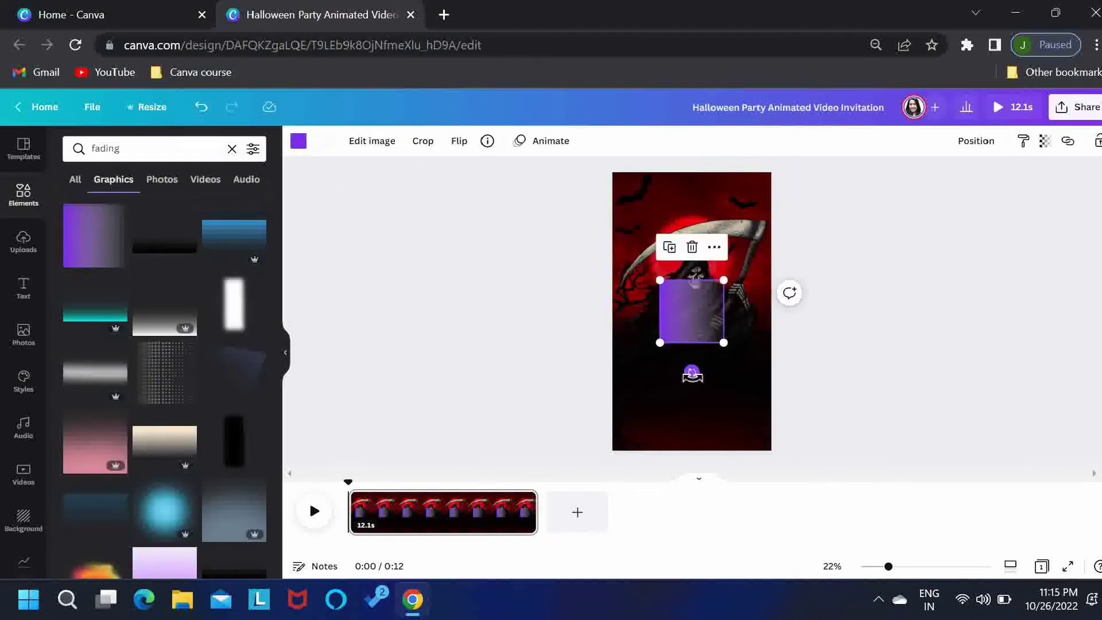
drag(692, 374, 629, 313)
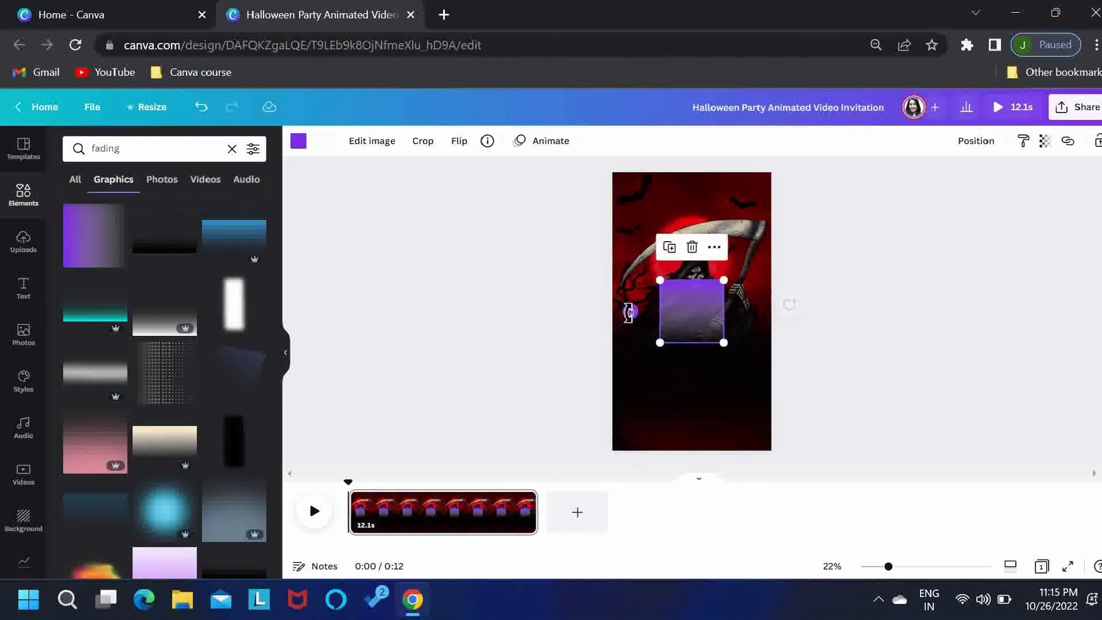
Change the gradient's colours to bright red and black
click(299, 143)
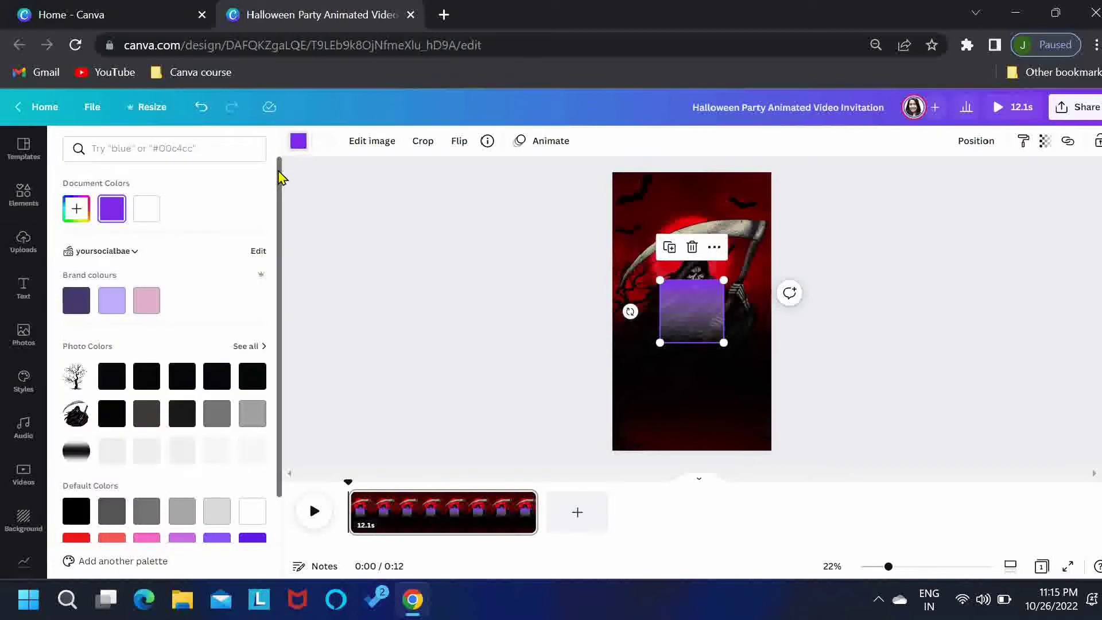
drag(281, 192, 271, 322)
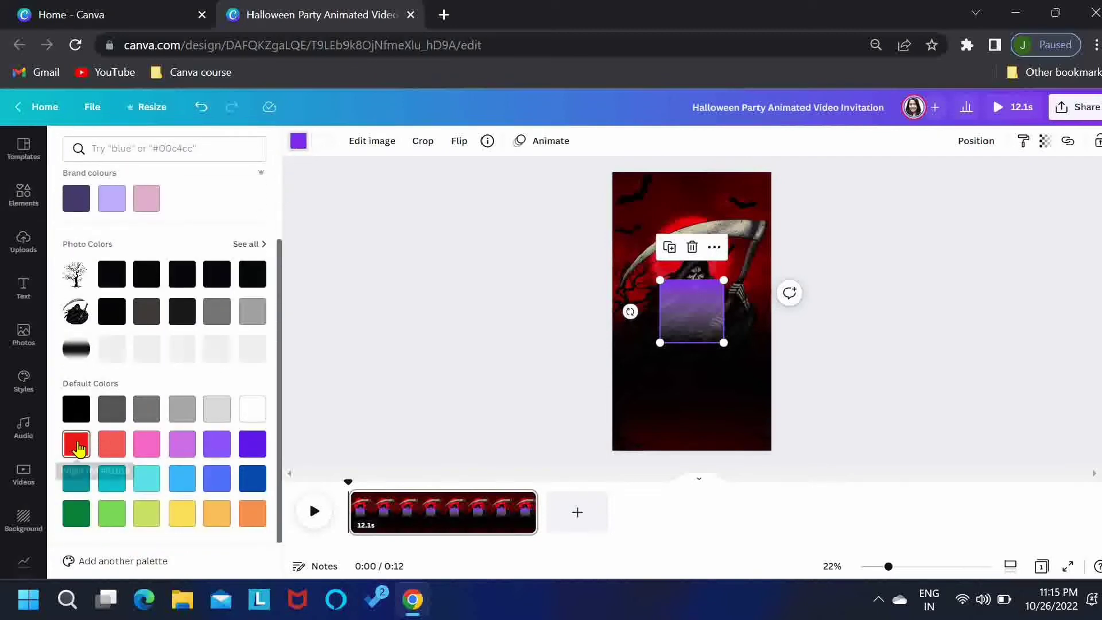
click(78, 445)
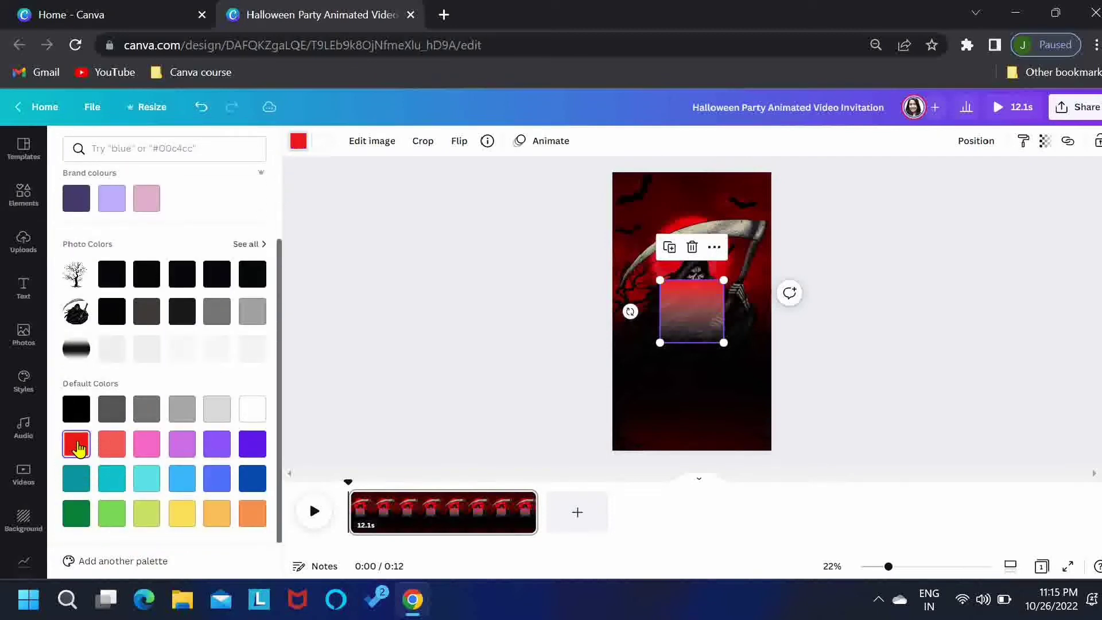
click(321, 148)
click(69, 419)
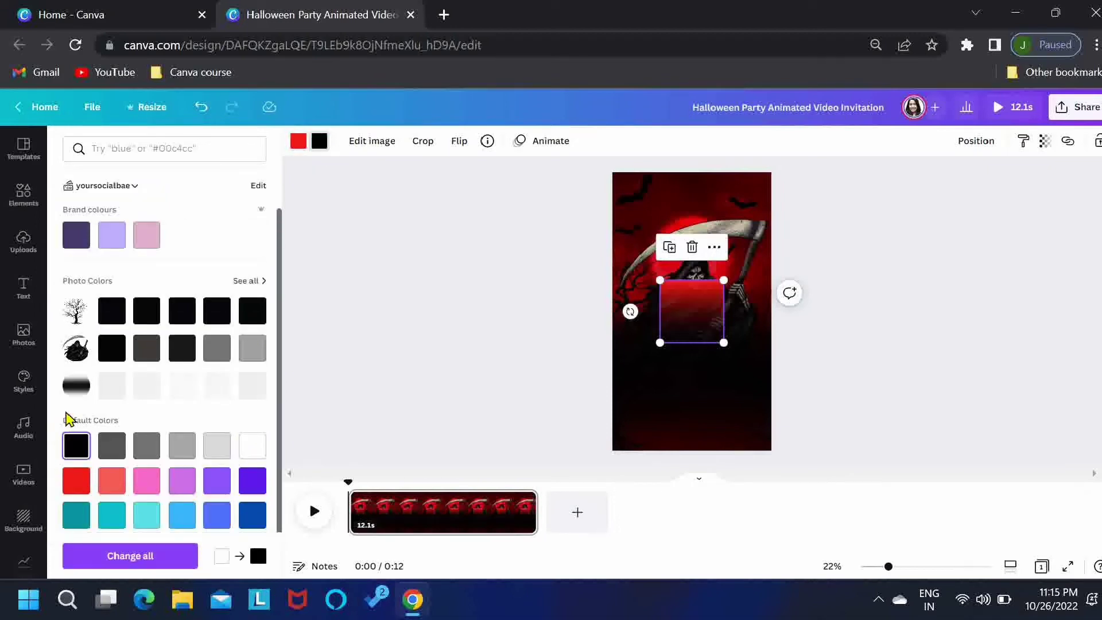
Stretch the red gradient across the top half of the page, up to the top edge
drag(695, 310, 644, 187)
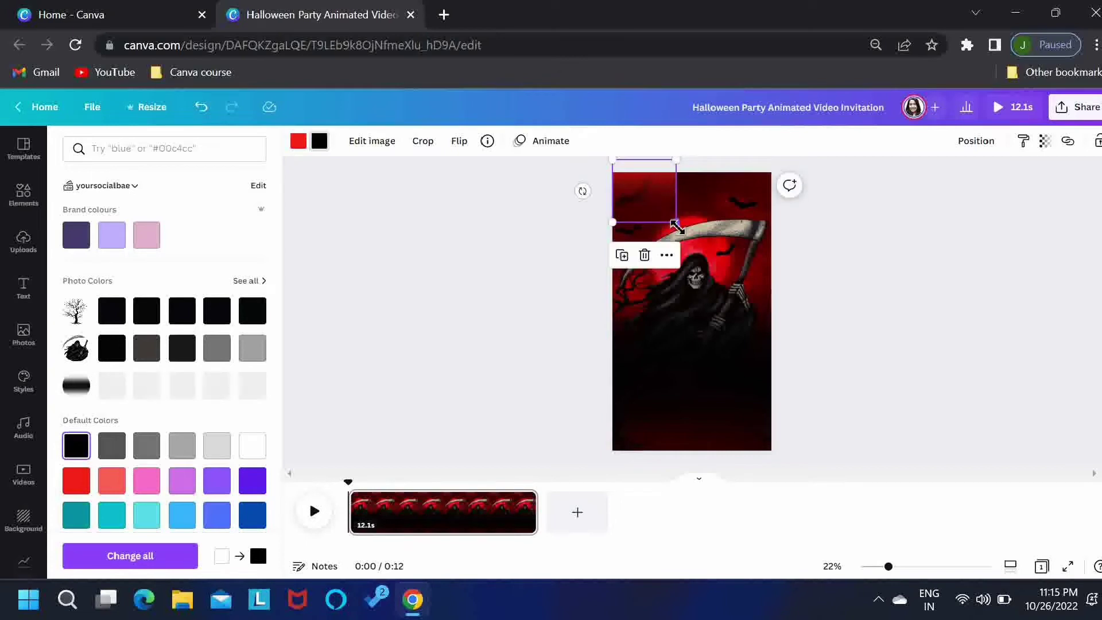
drag(676, 225, 795, 304)
drag(739, 182, 739, 167)
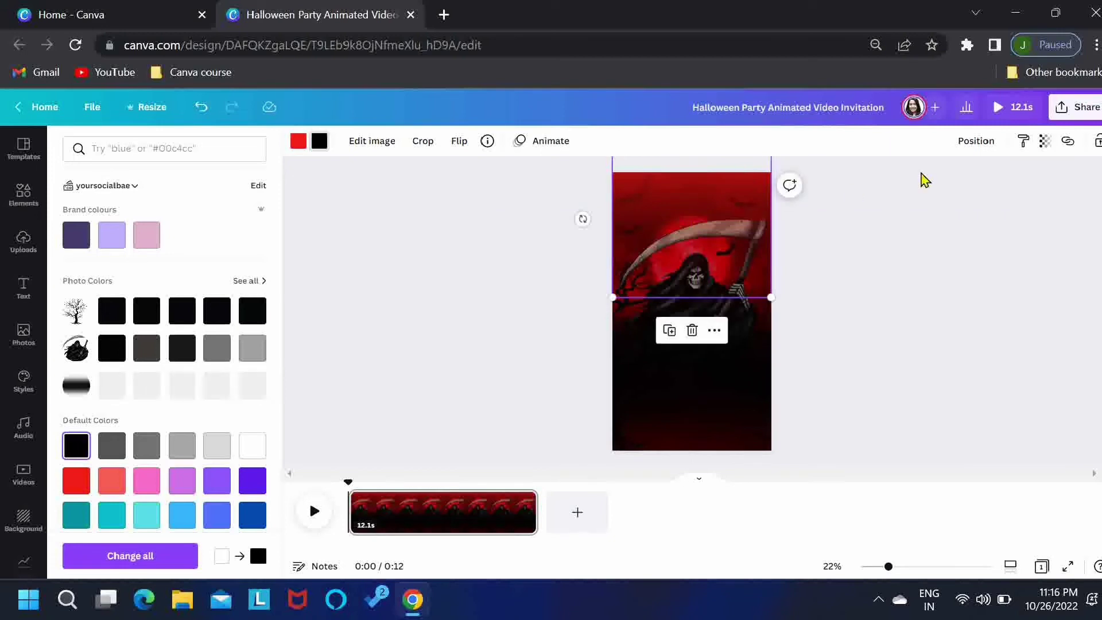
click(976, 142)
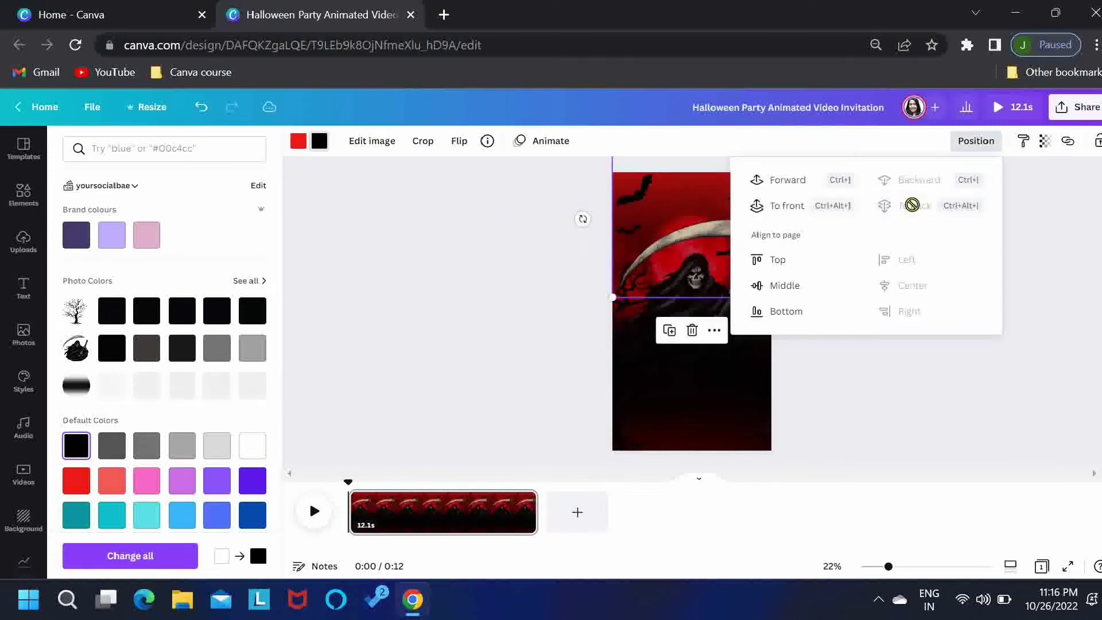
click(881, 386)
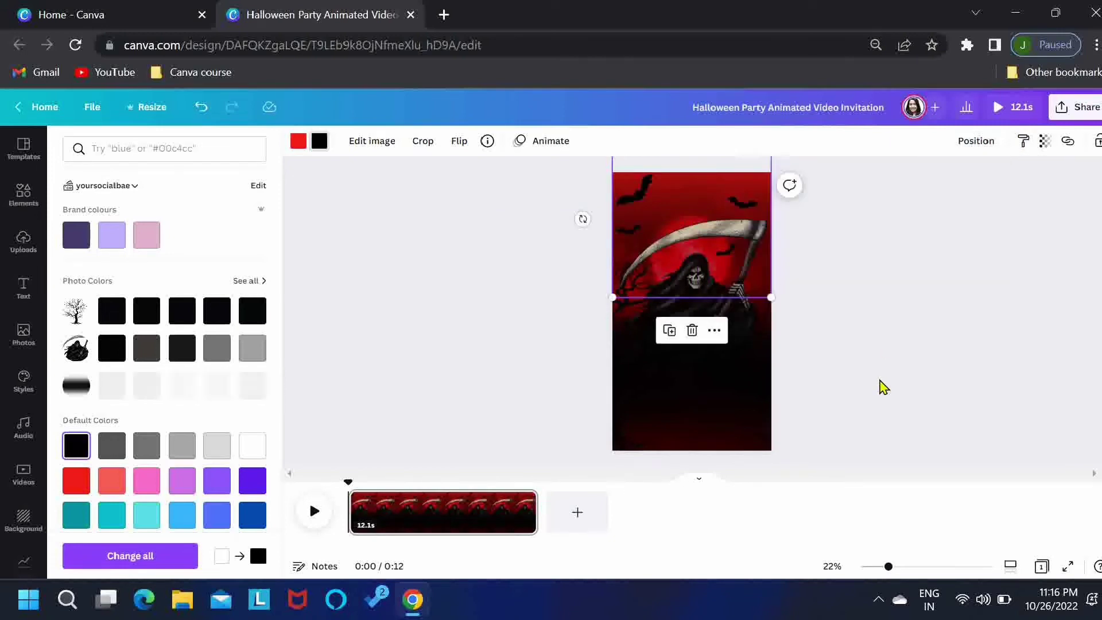
key(Escape)
Add a white glow from a 'silver soft light effect' search onto the reaper's face
click(883, 387)
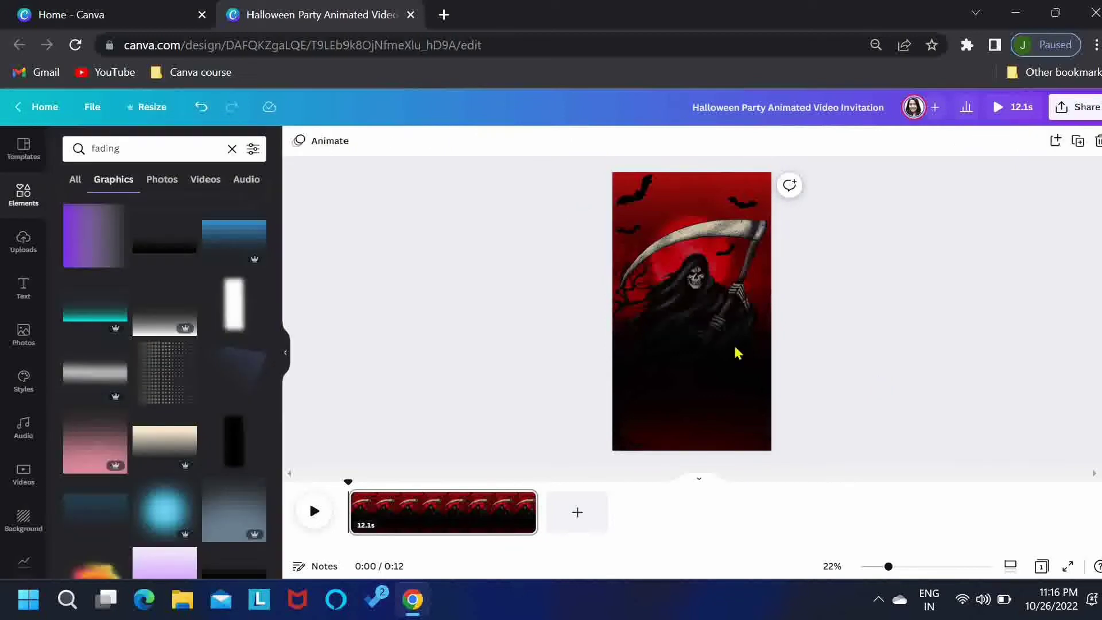
click(135, 148)
drag(135, 146, 86, 145)
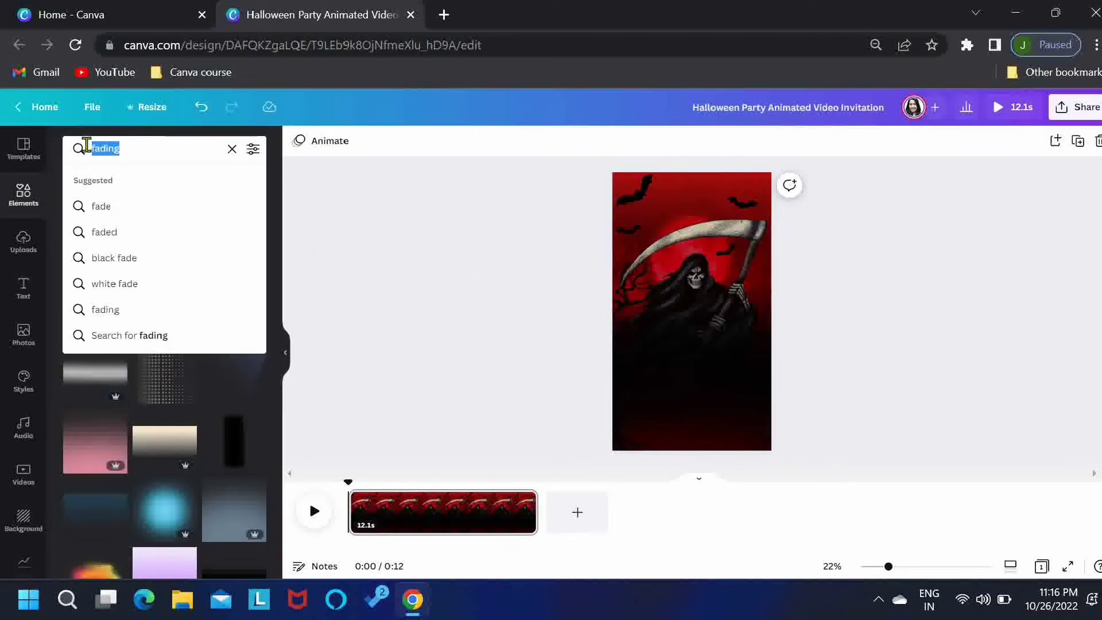
text(silver soft)
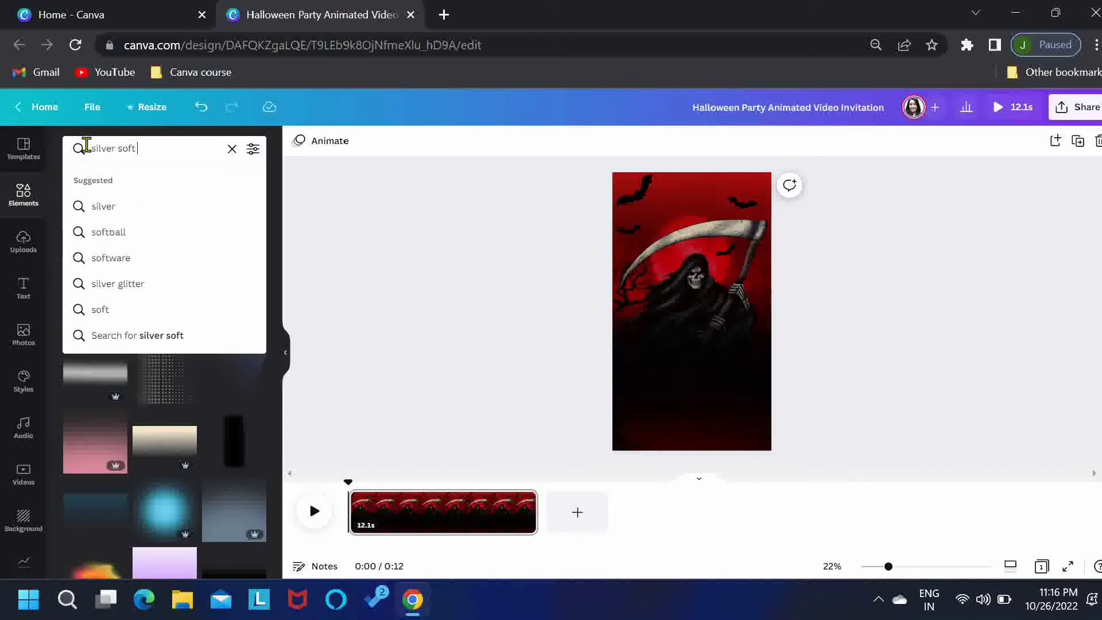
text( light)
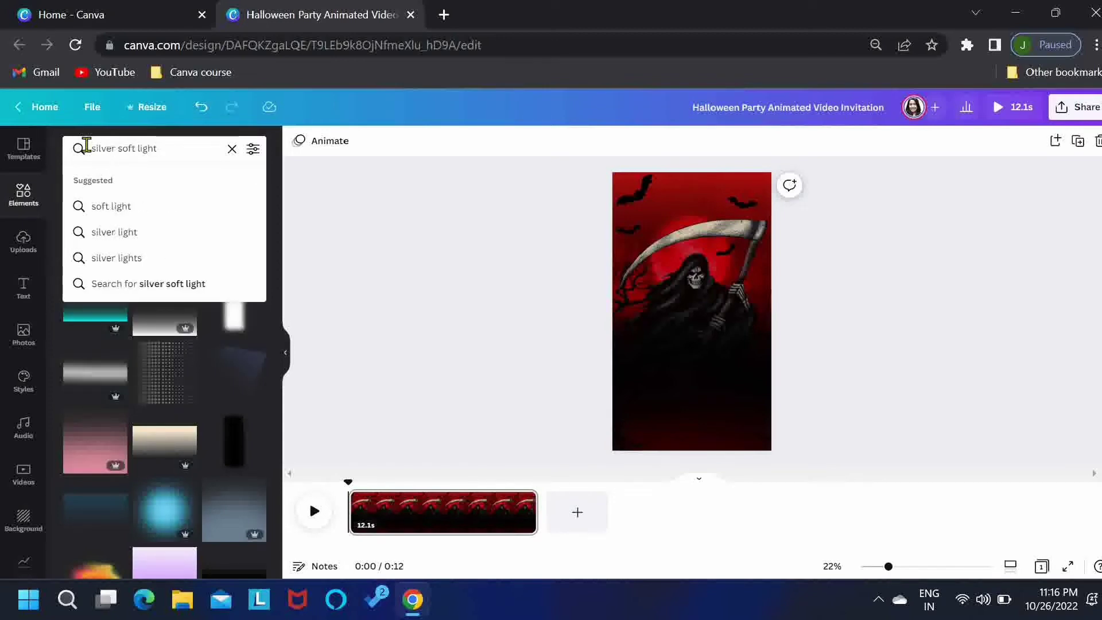
text( effect)
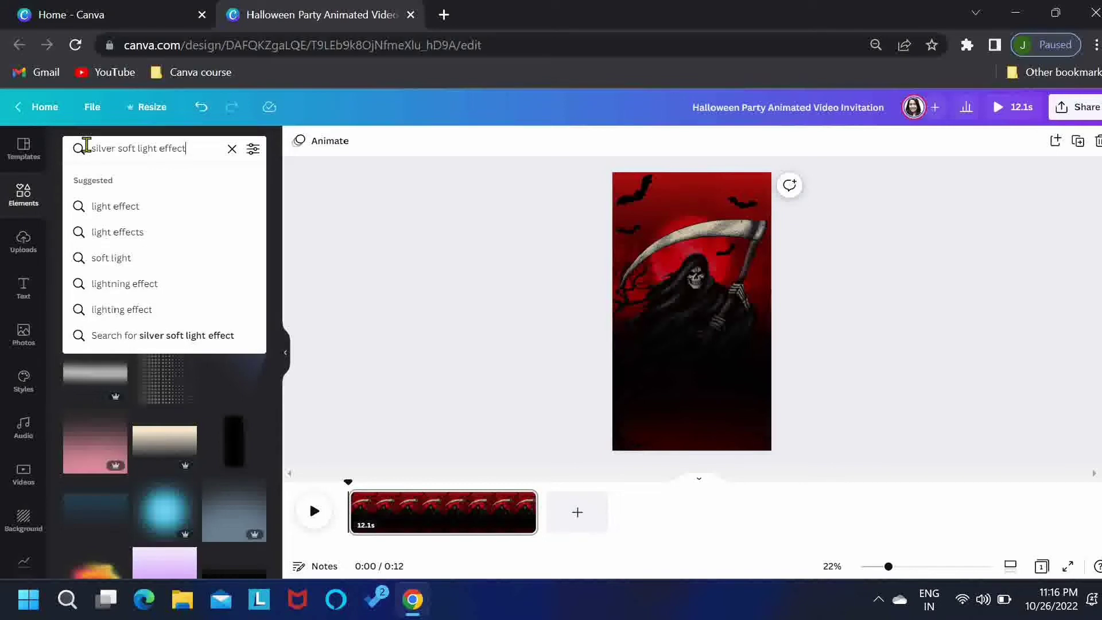
key(Return)
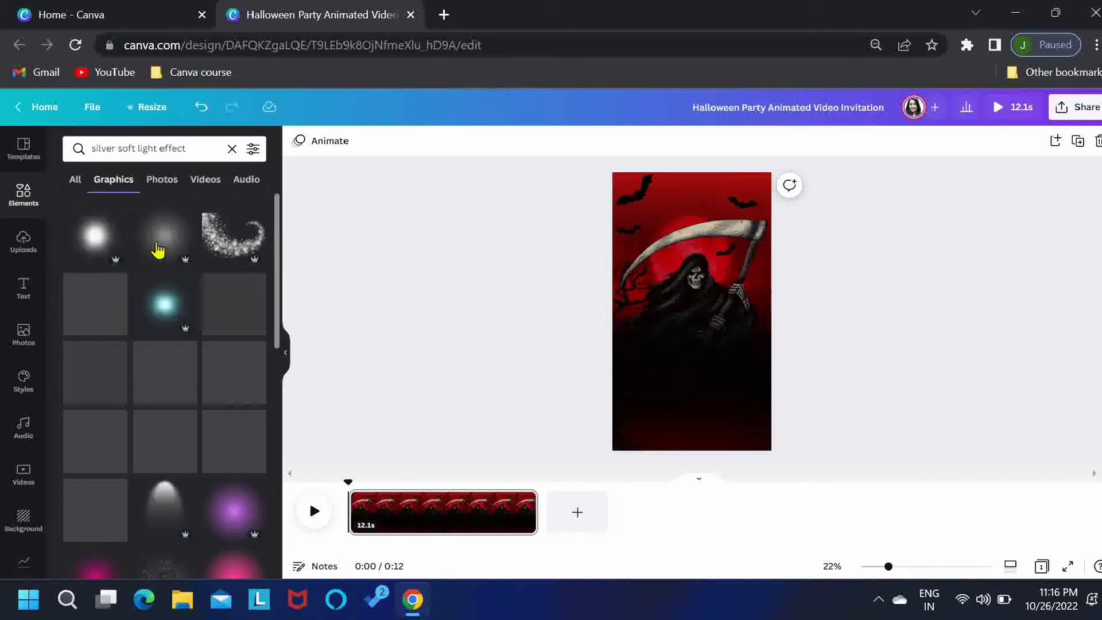
click(99, 241)
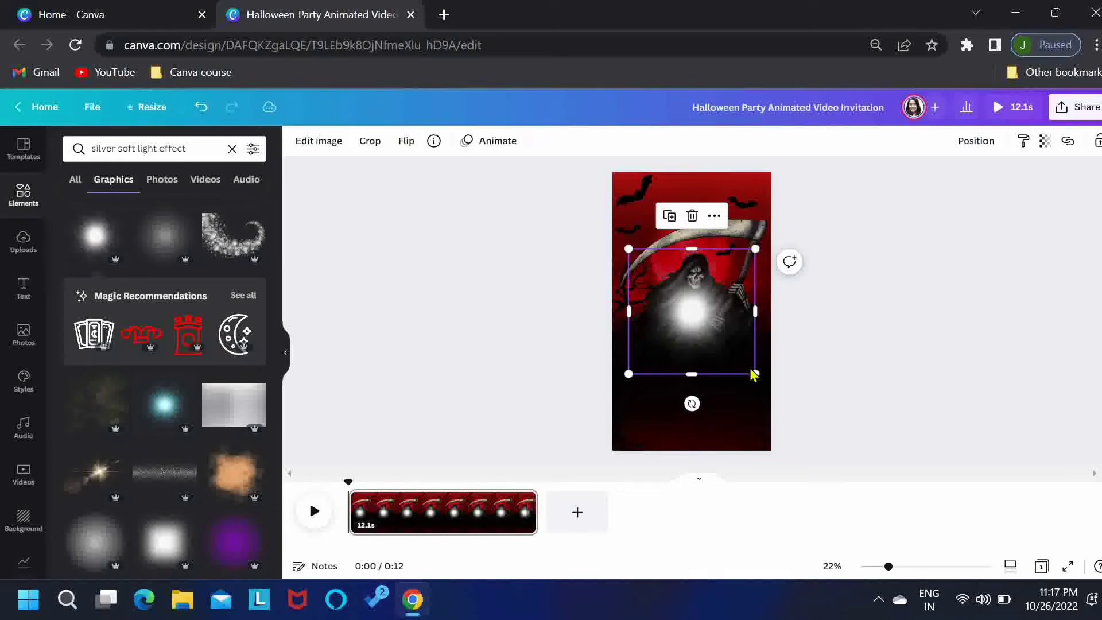
drag(758, 376, 768, 386)
drag(732, 354, 732, 312)
Centre the glow horizontally, layer it just above the back, and enlarge the reaper
click(979, 144)
click(910, 285)
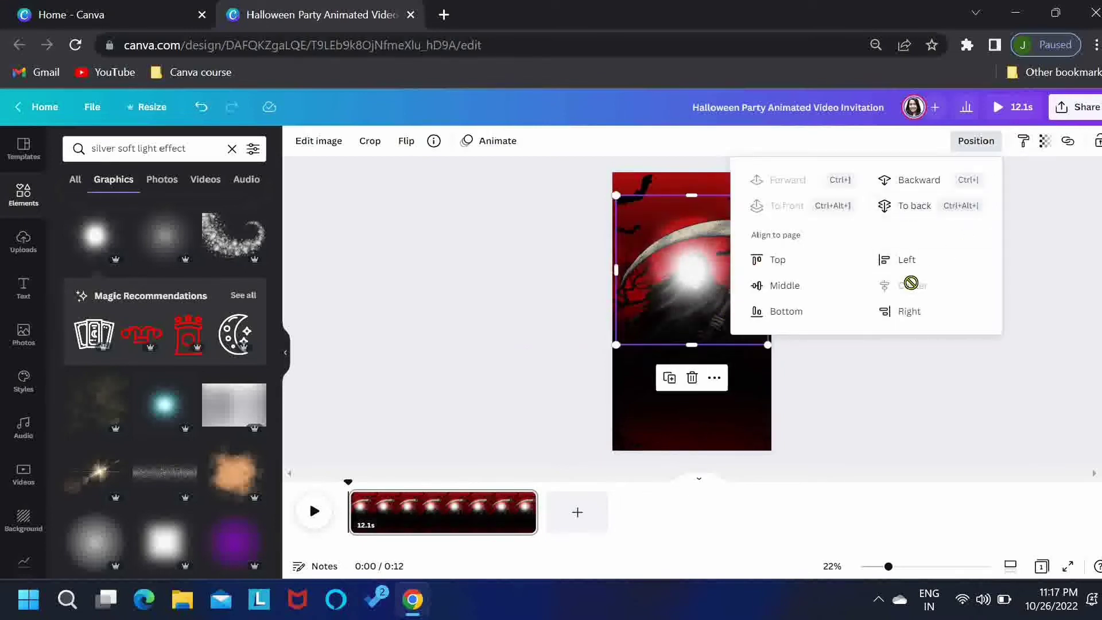
click(916, 205)
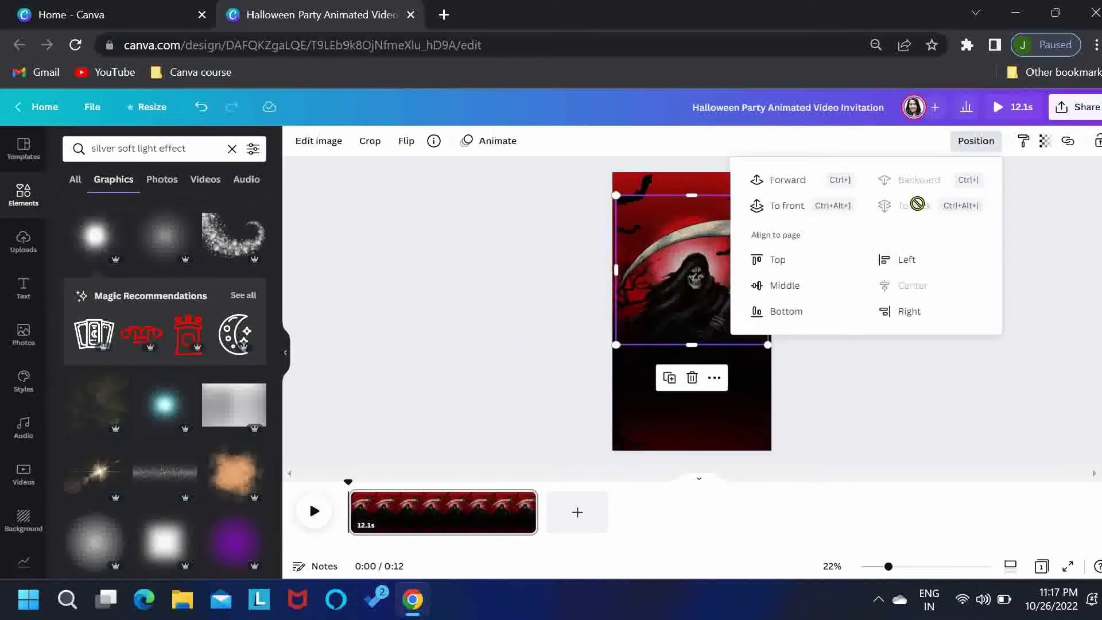
click(793, 181)
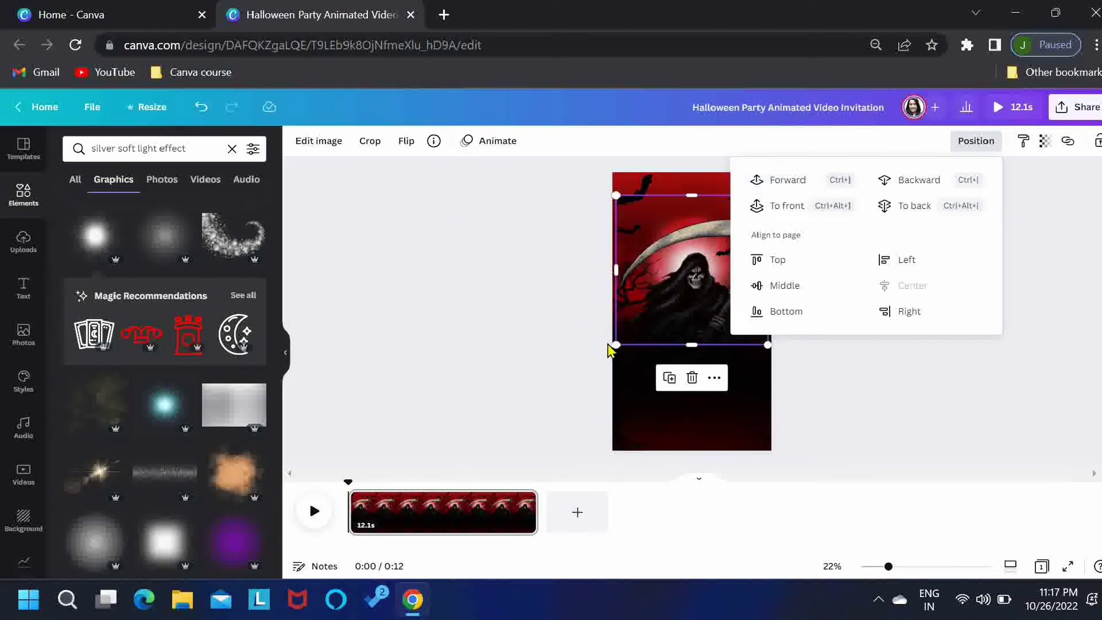
drag(617, 348, 608, 352)
click(837, 351)
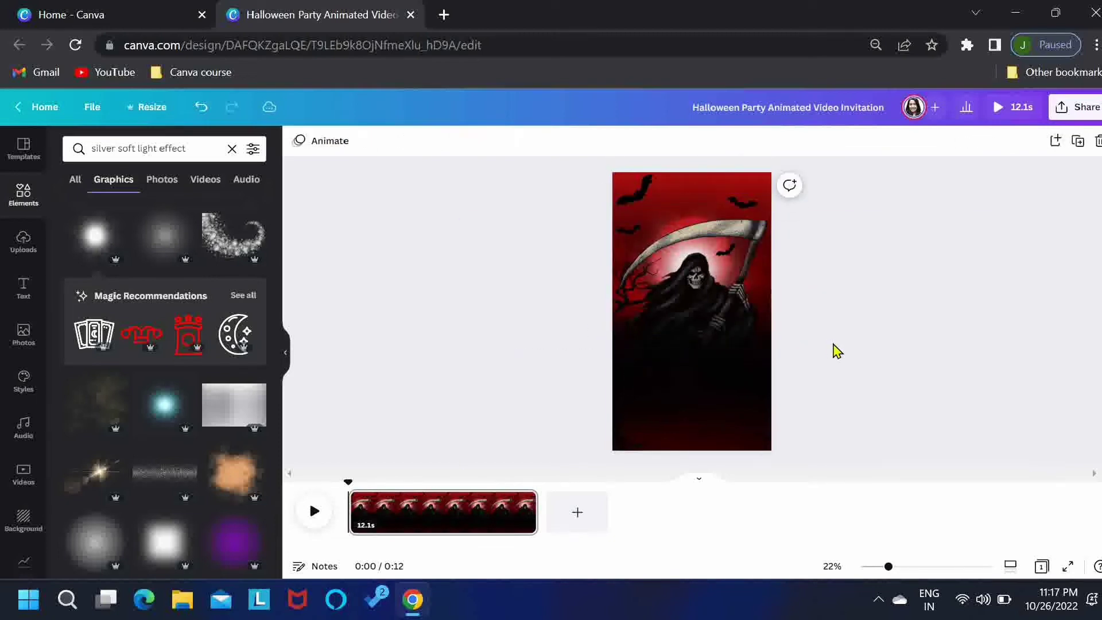
Add a 'Your Social Bae Presents' line in Arapey and move it to the top of the page
key(t)
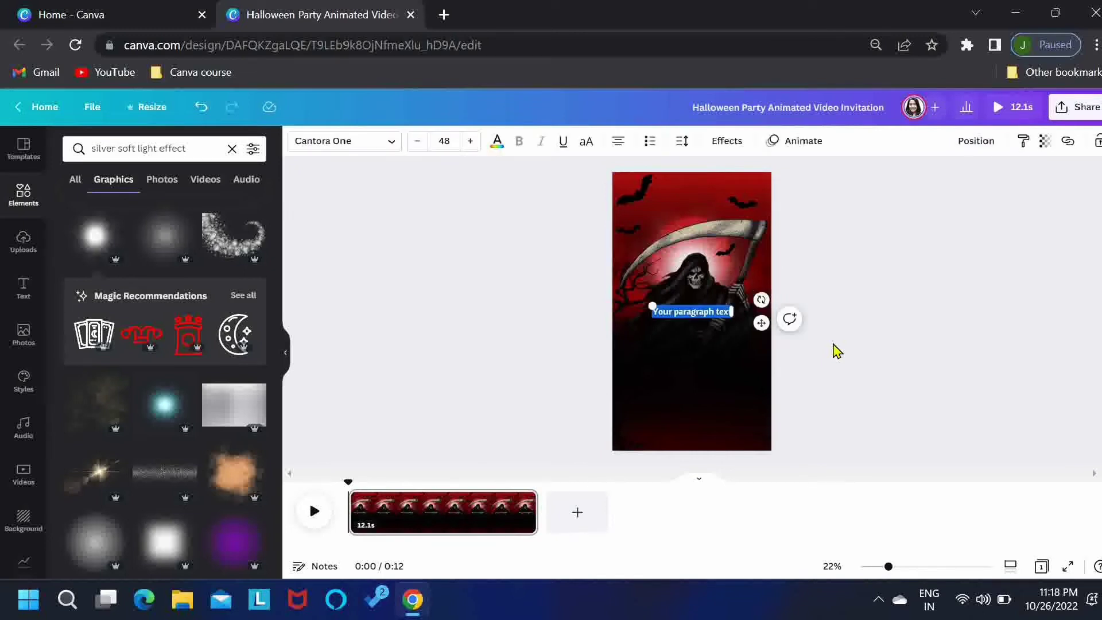
text(Your Socia)
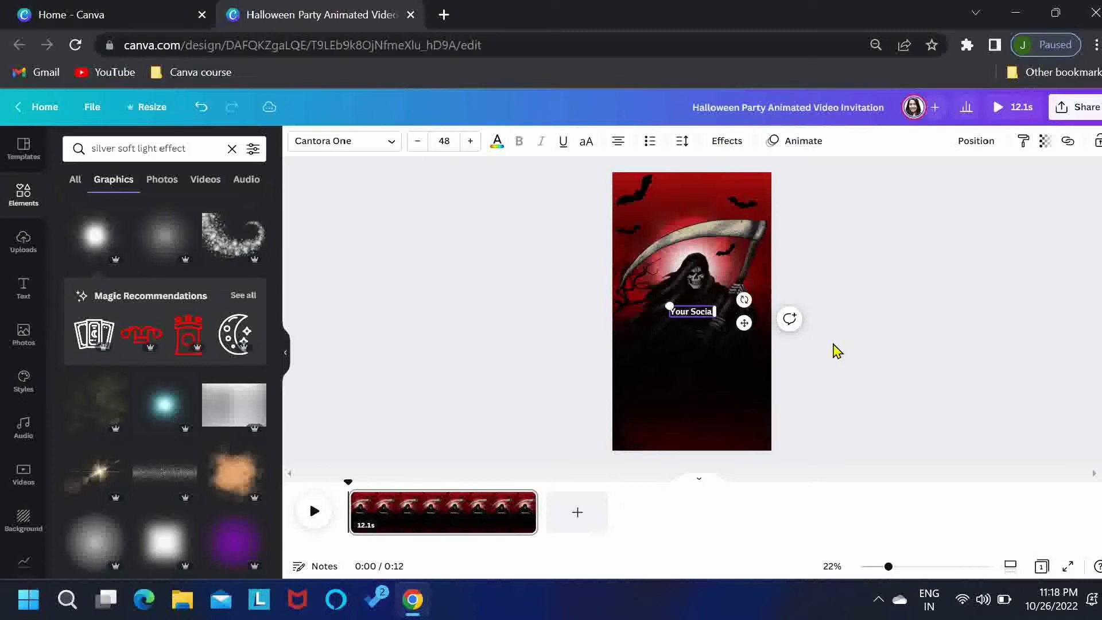
text(l Bae P)
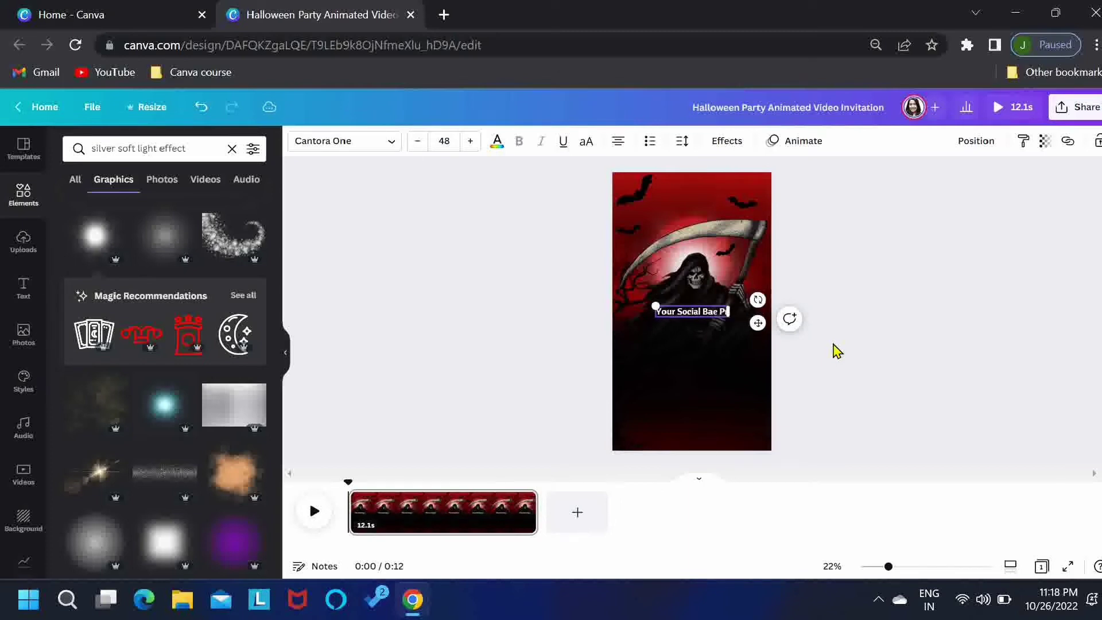
text(resents)
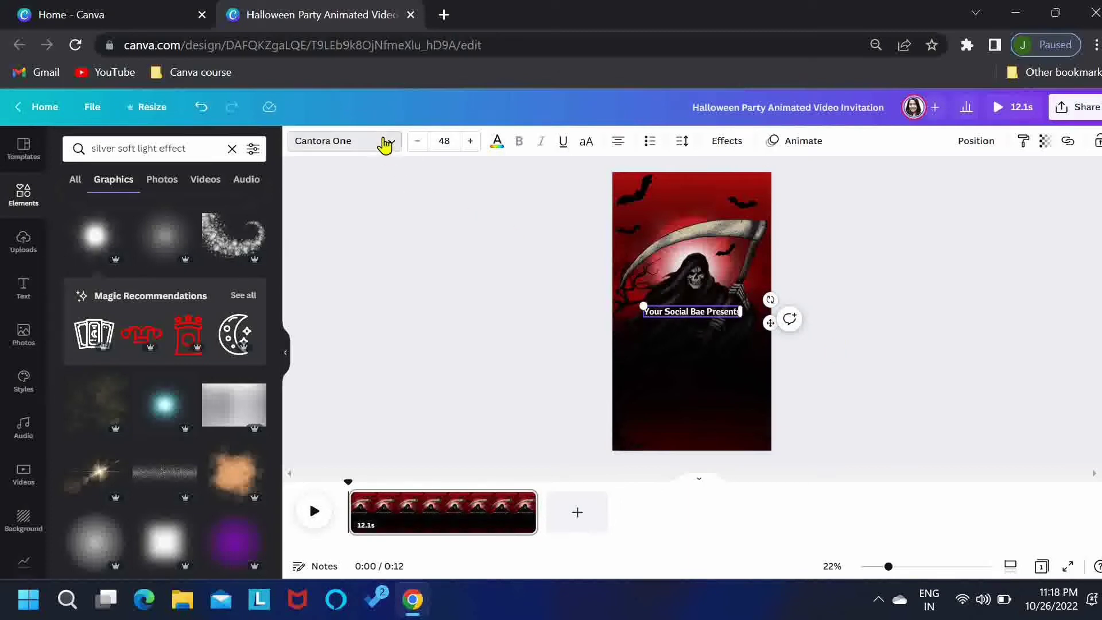
click(384, 140)
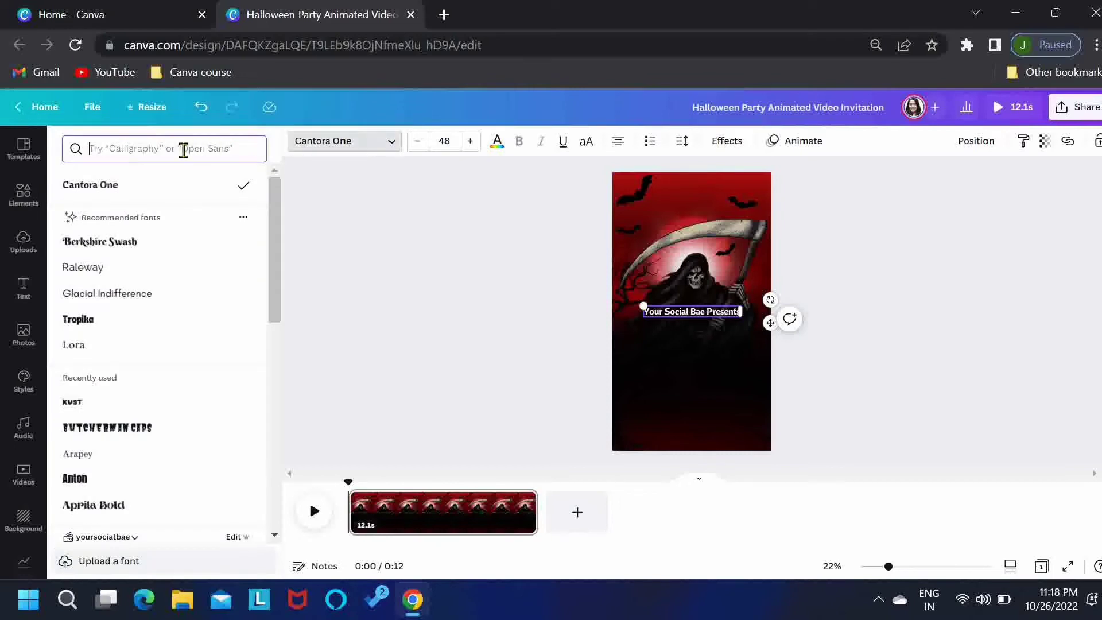
text(arapey)
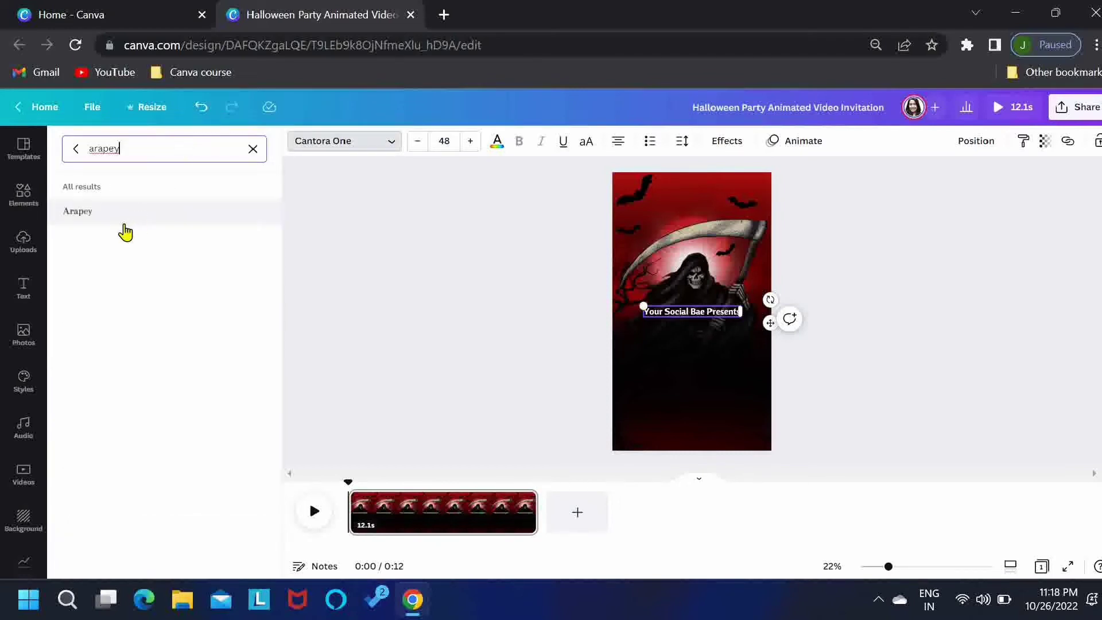
click(116, 215)
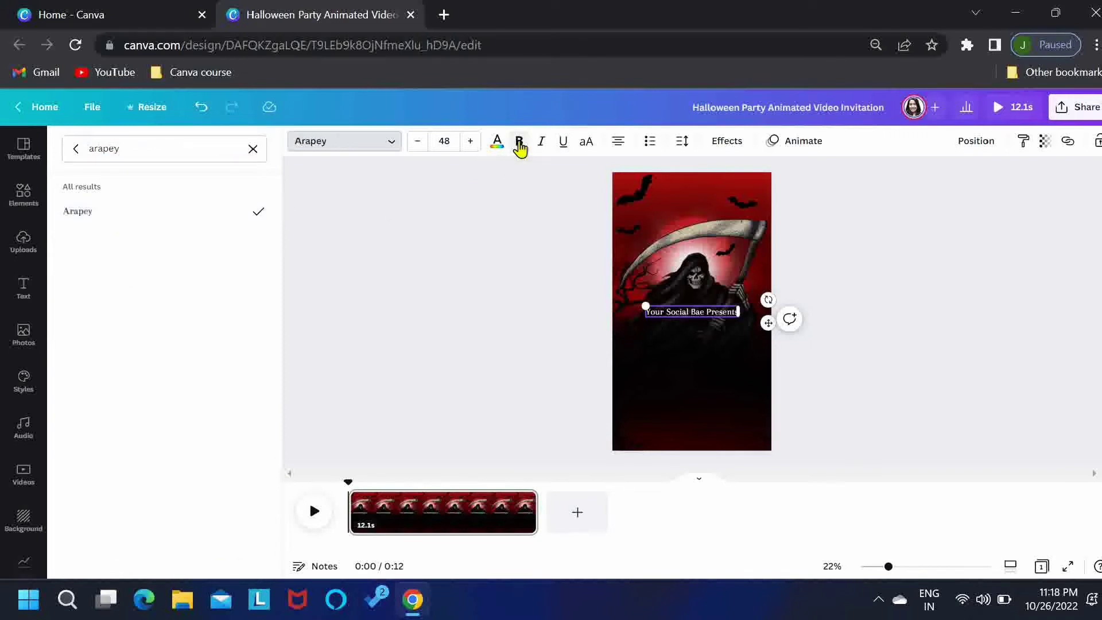
drag(768, 323, 769, 209)
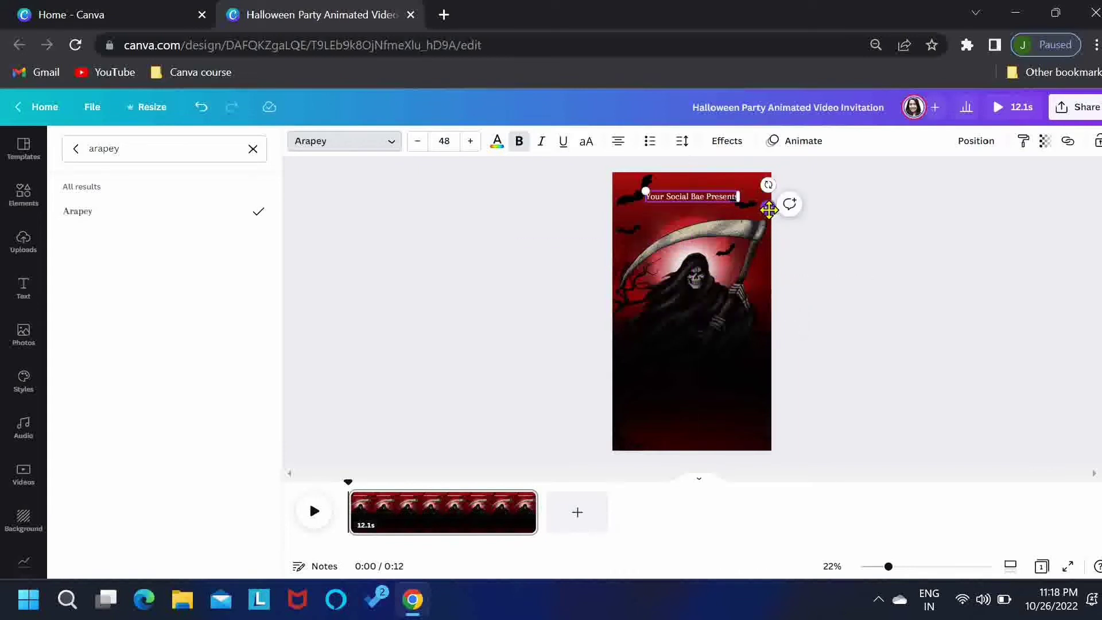
Widen the line's letter spacing to 73 and apply the Lift effect at intensity 100
click(682, 144)
drag(728, 201, 737, 202)
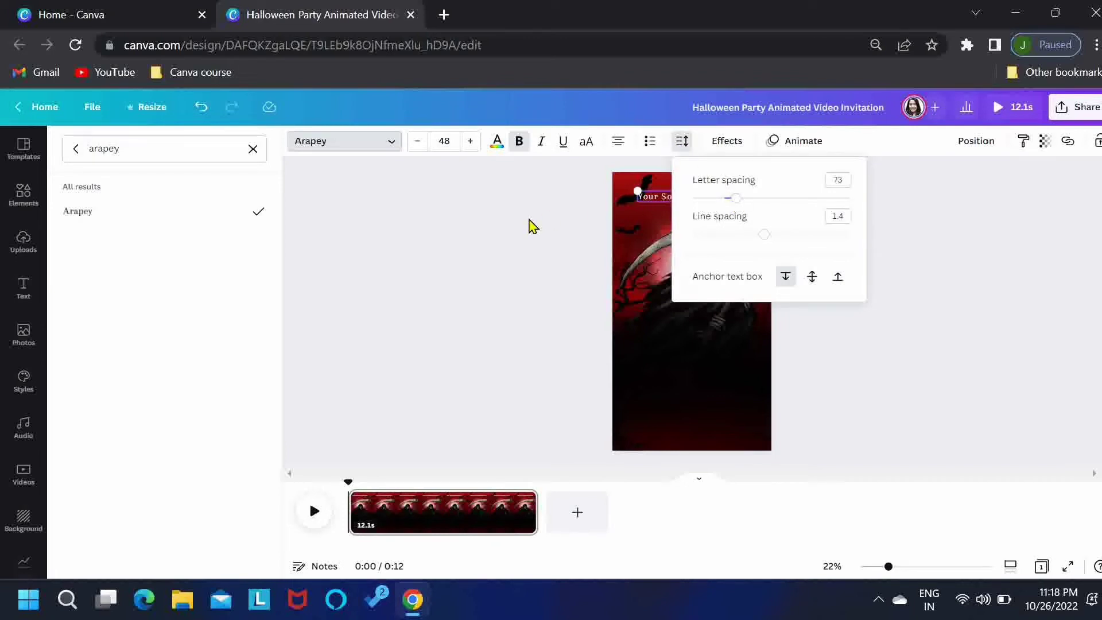
click(533, 227)
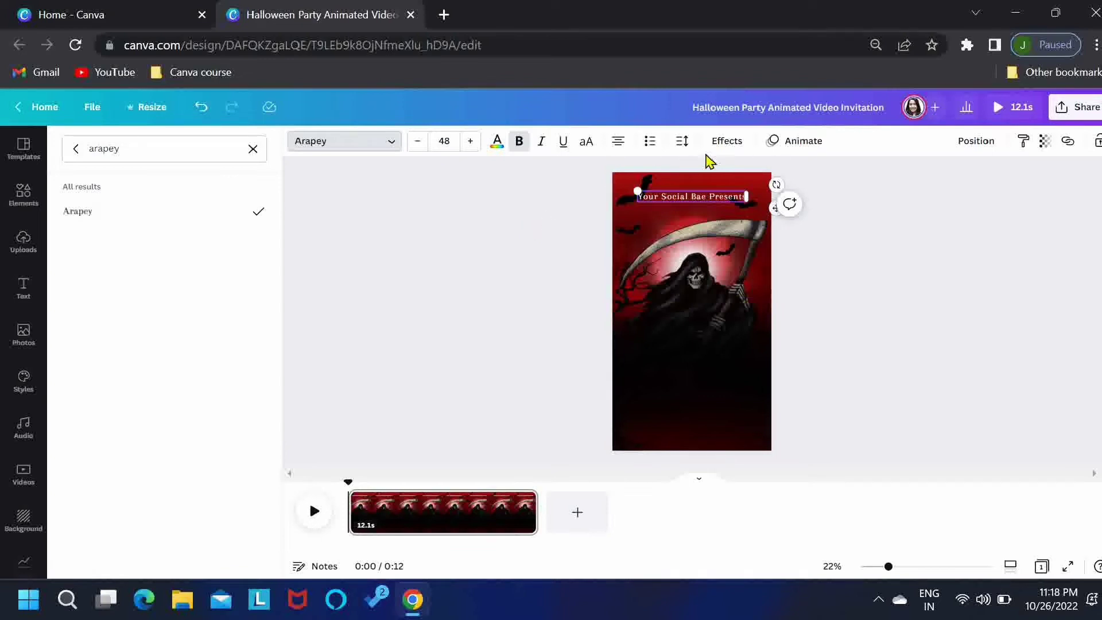
click(727, 141)
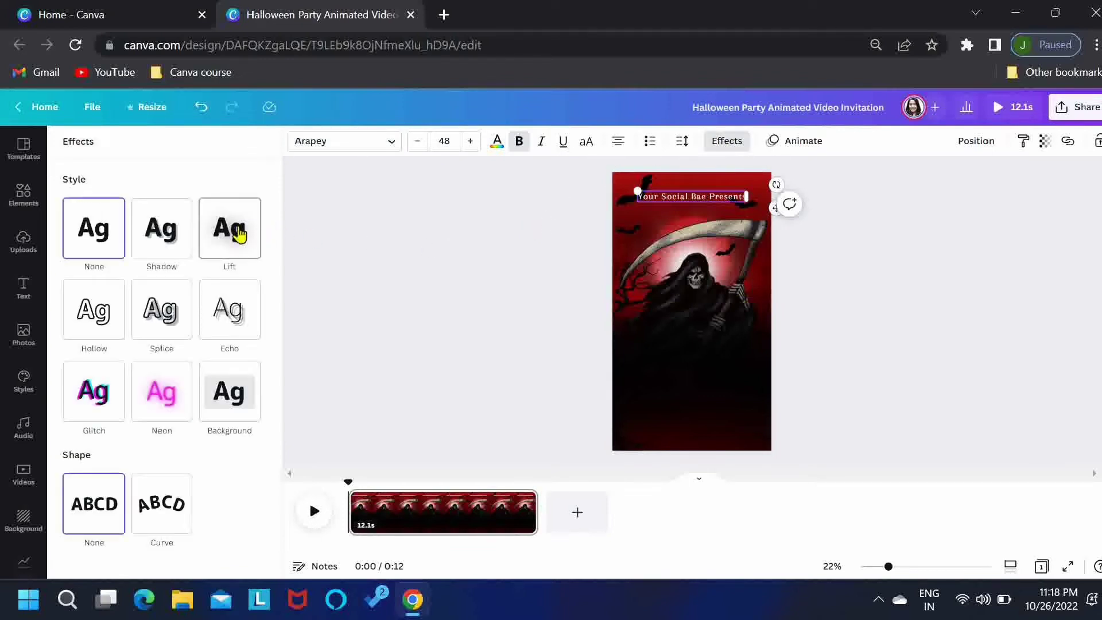
click(238, 233)
drag(164, 306, 293, 322)
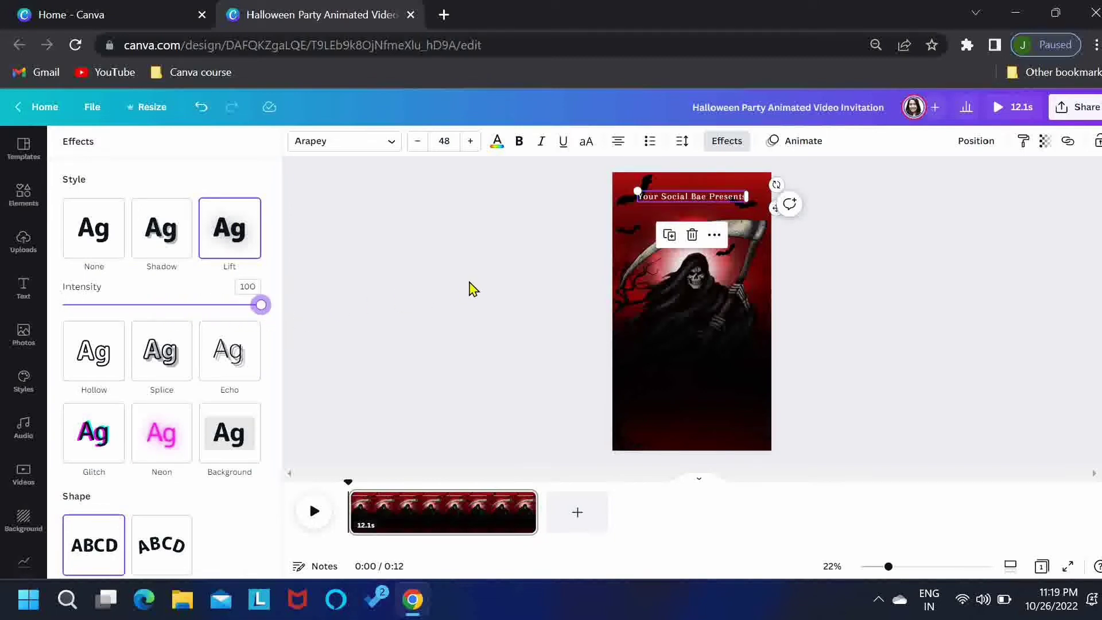
Give the Presents line a Fade entrance animation at a slower speed
click(799, 141)
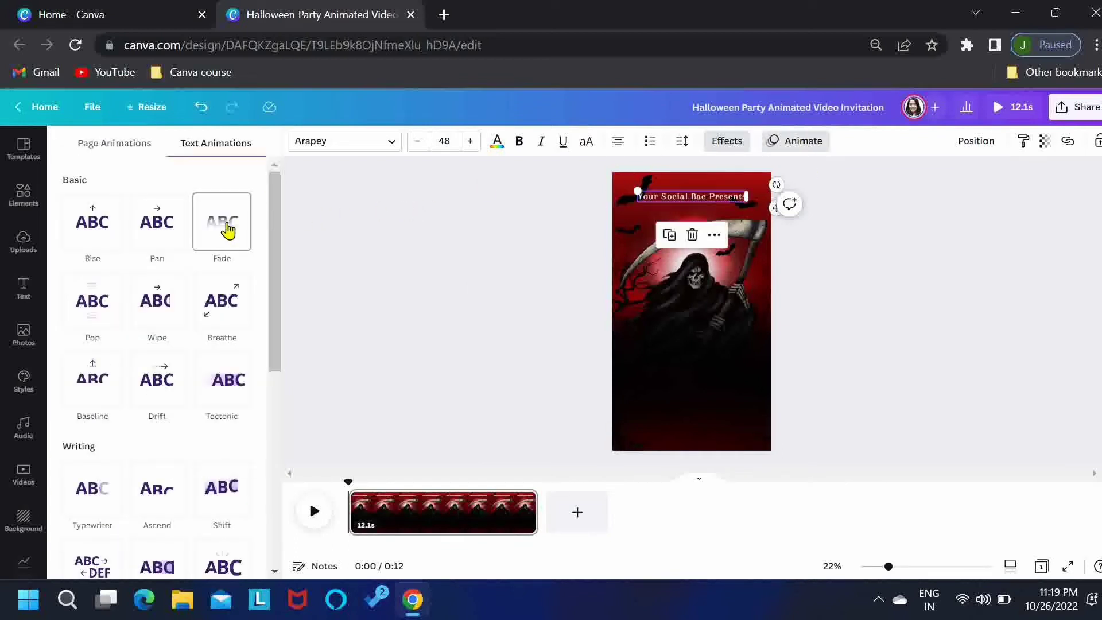
click(226, 229)
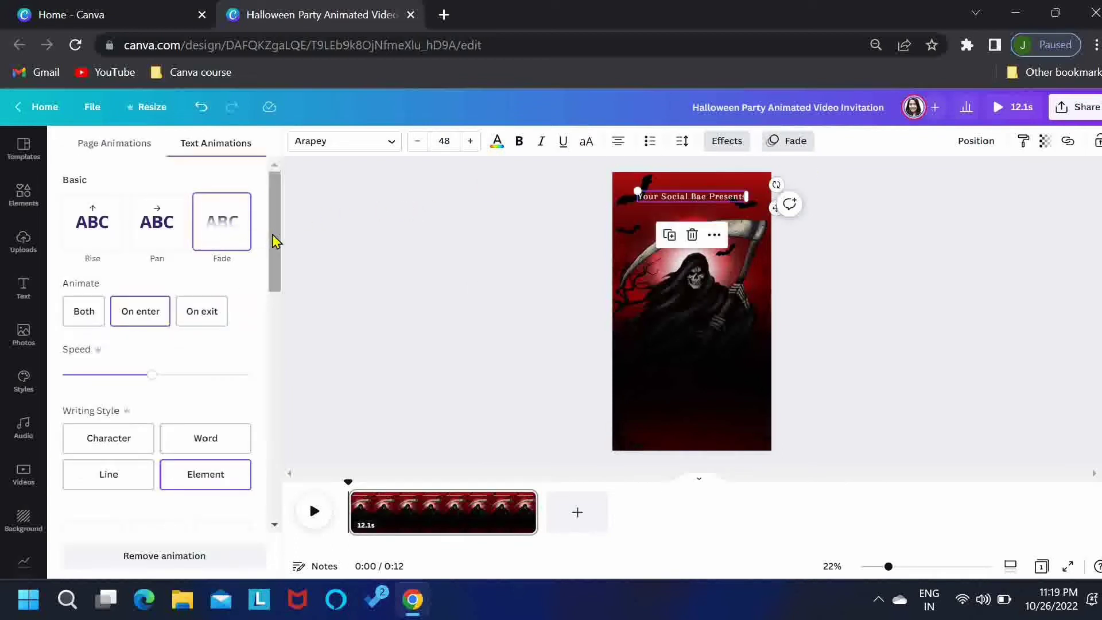
drag(276, 239, 275, 266)
drag(153, 302, 98, 302)
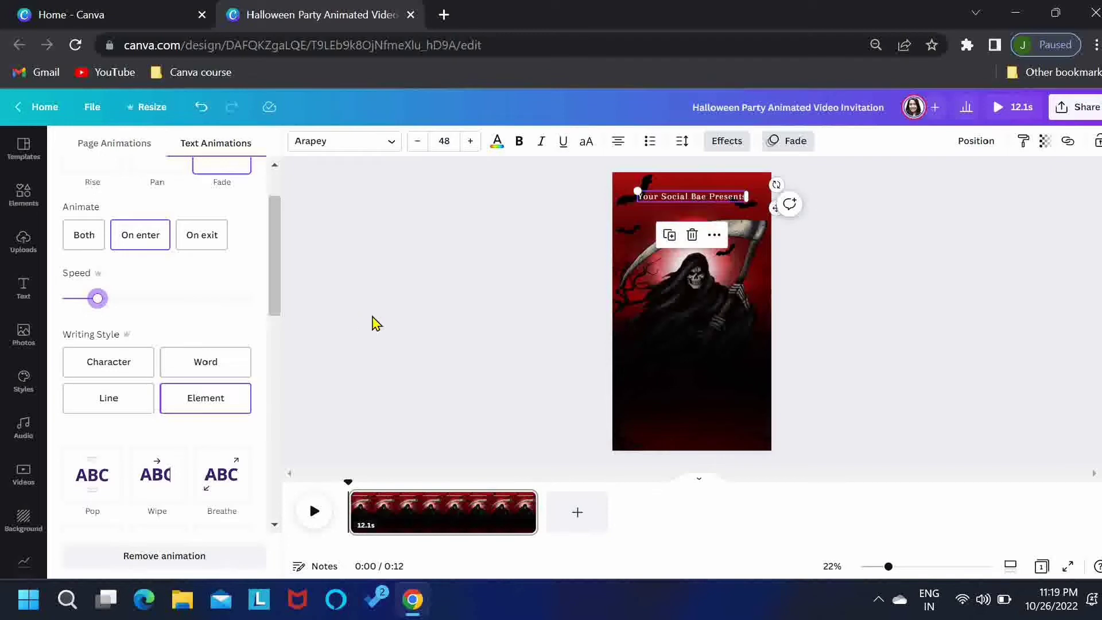
key(Escape)
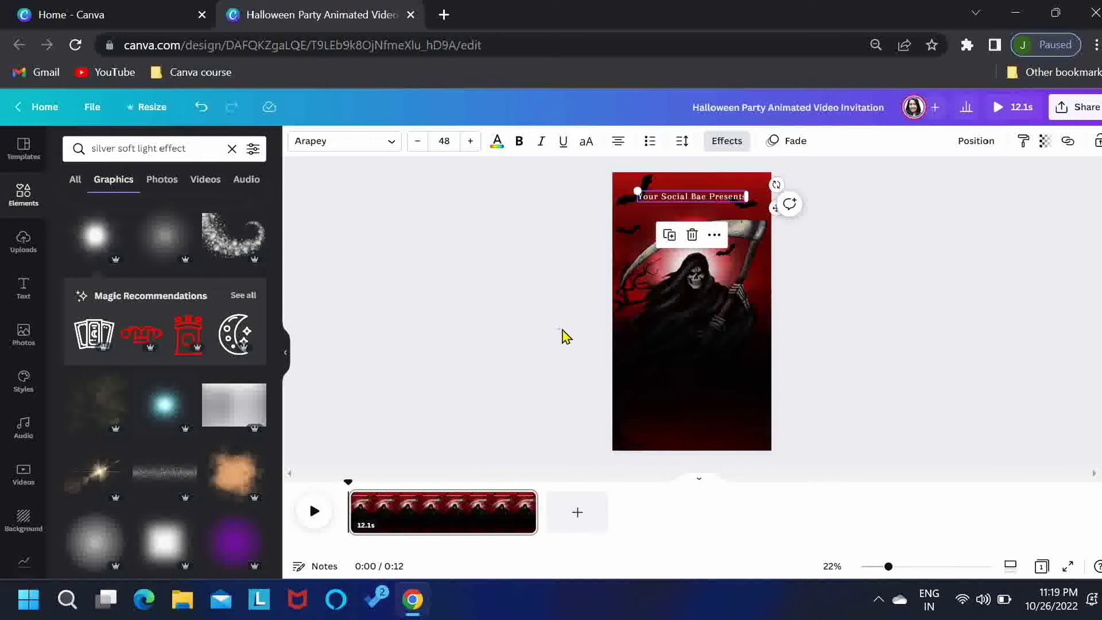
Clear a multi-element selection and select the empty page itself
drag(558, 329, 896, 480)
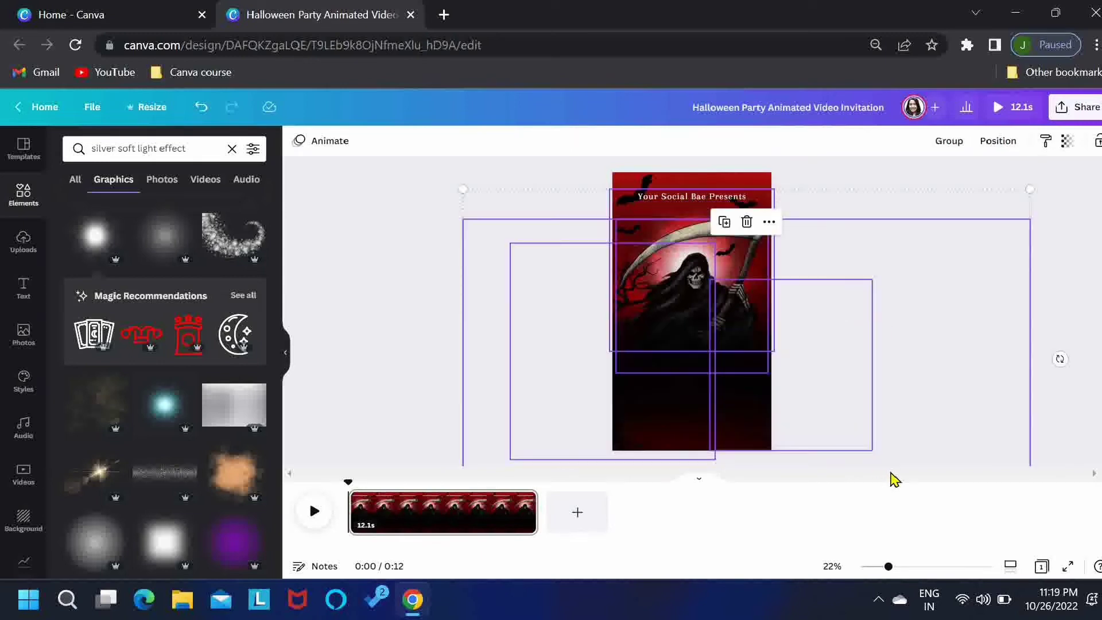
click(1095, 152)
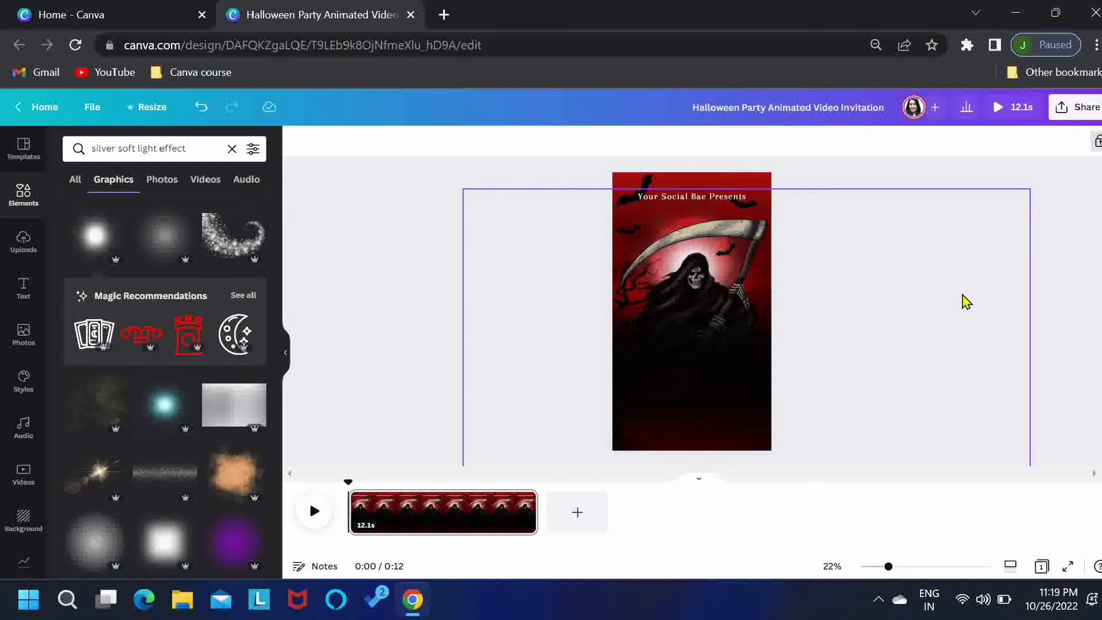
click(967, 303)
Add a 'Halloween' text box lower on the page and enlarge it
key(t)
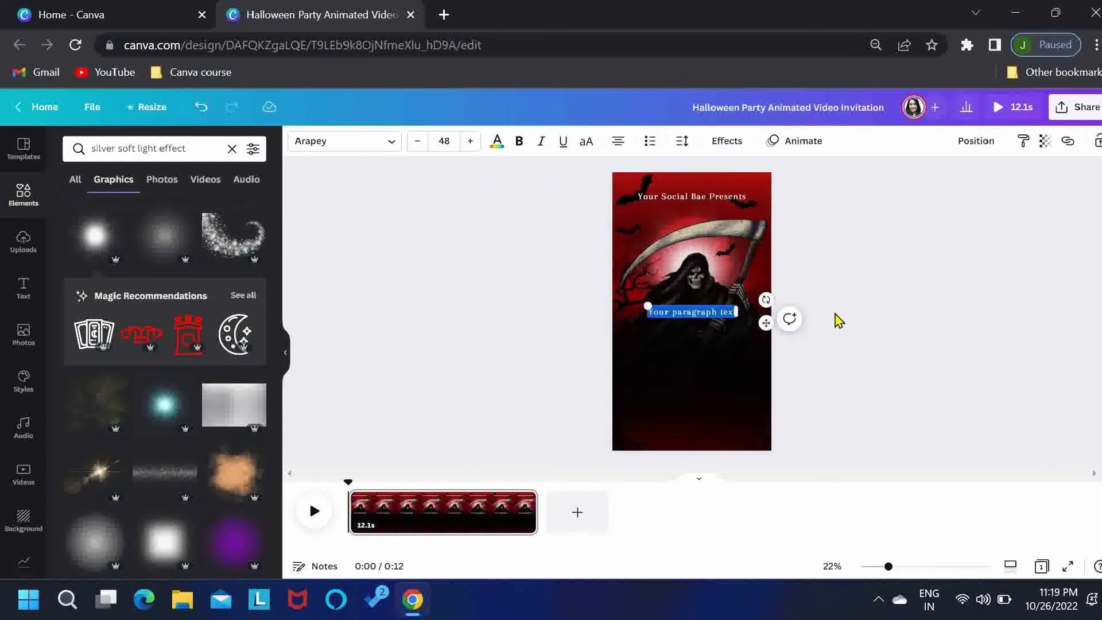
drag(767, 323, 767, 351)
text(Halloween)
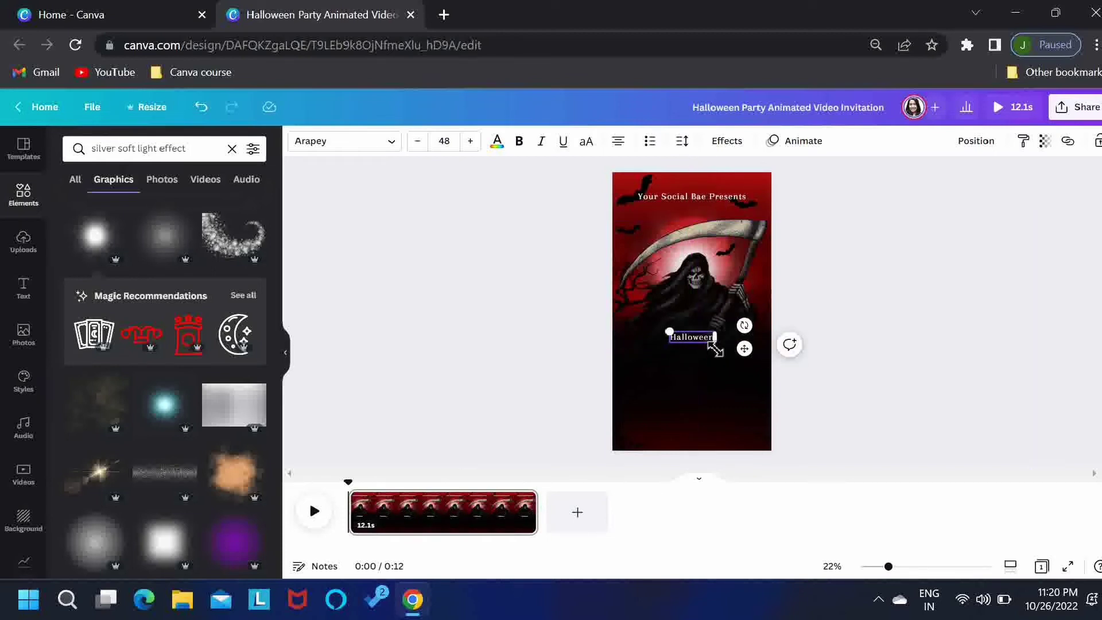
drag(716, 349, 755, 363)
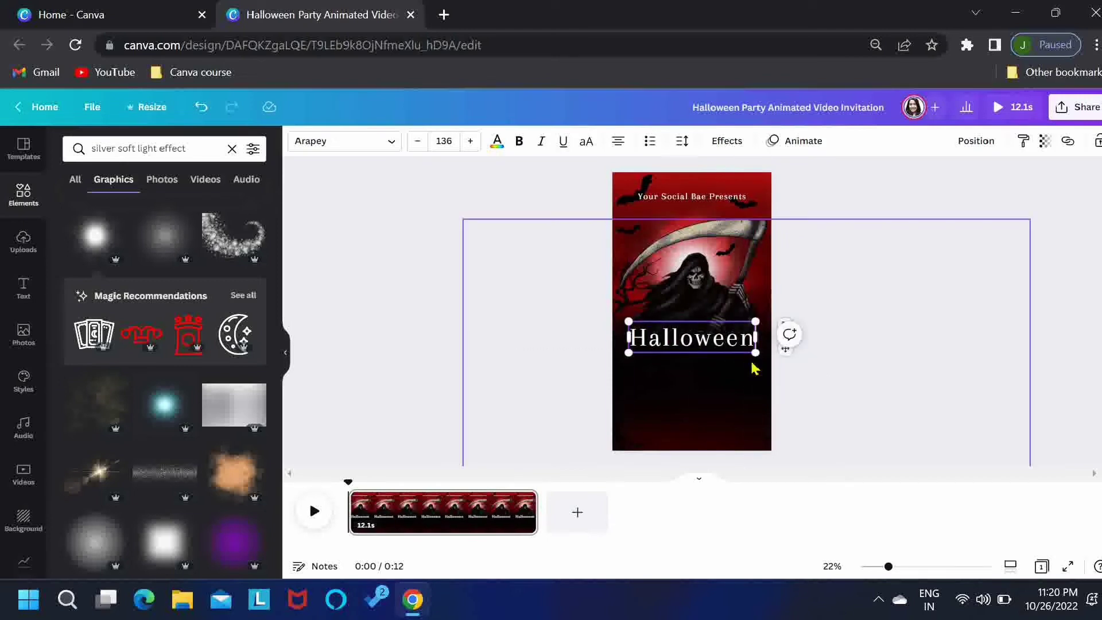
Style the title in ButcherMan Caps at size 118 with red text colour
click(387, 151)
drag(128, 147, 80, 152)
text(butcher)
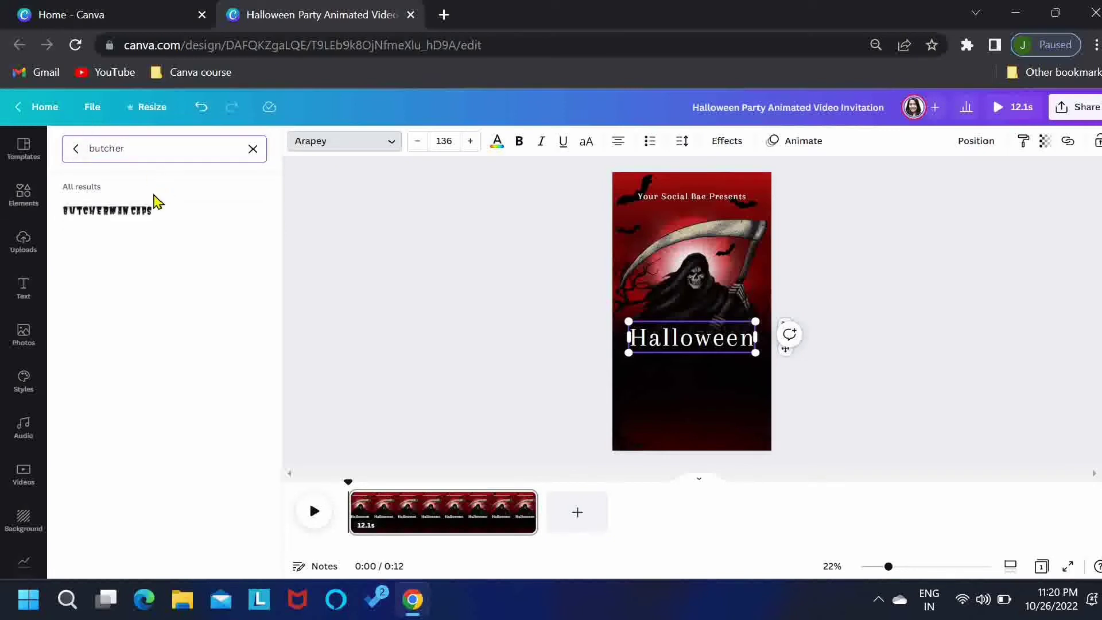
click(147, 215)
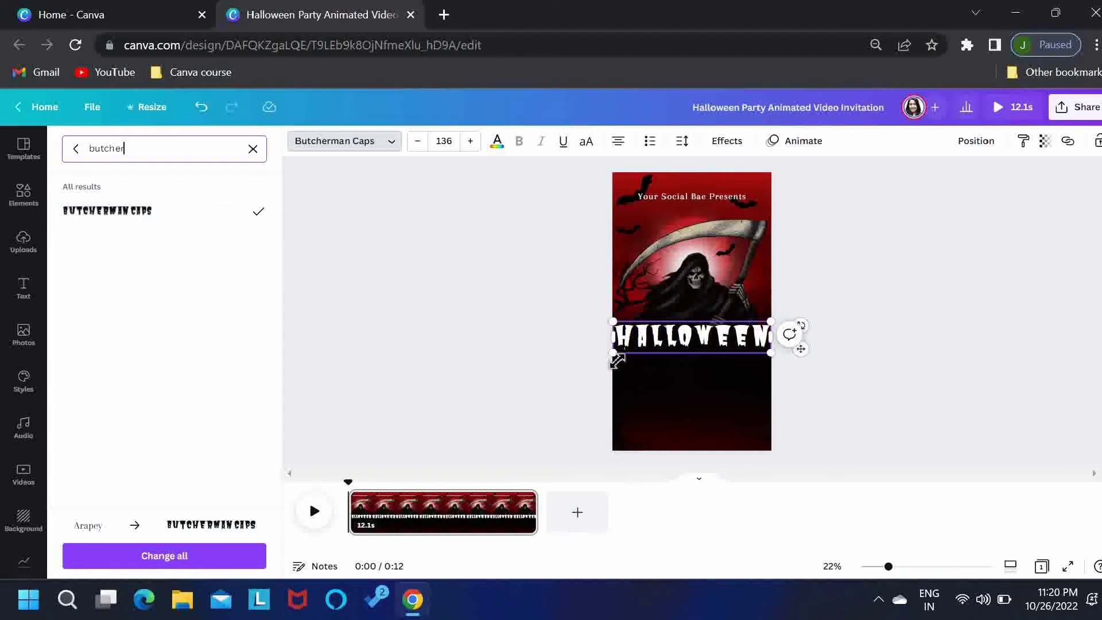
drag(621, 354, 622, 352)
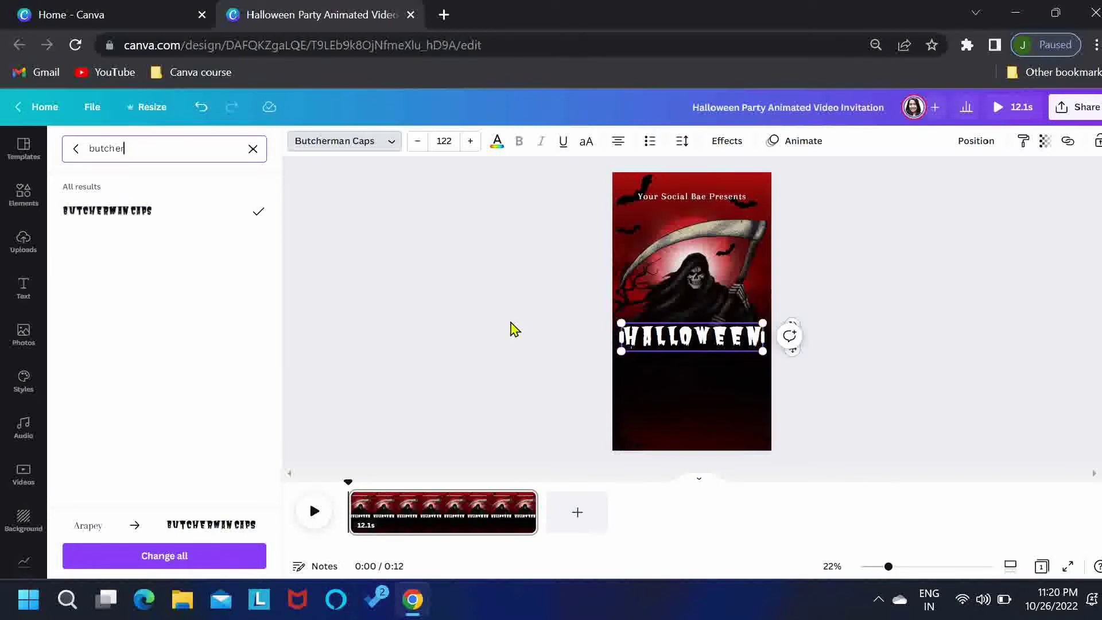
click(418, 144)
click(417, 144)
click(417, 144)
click(418, 144)
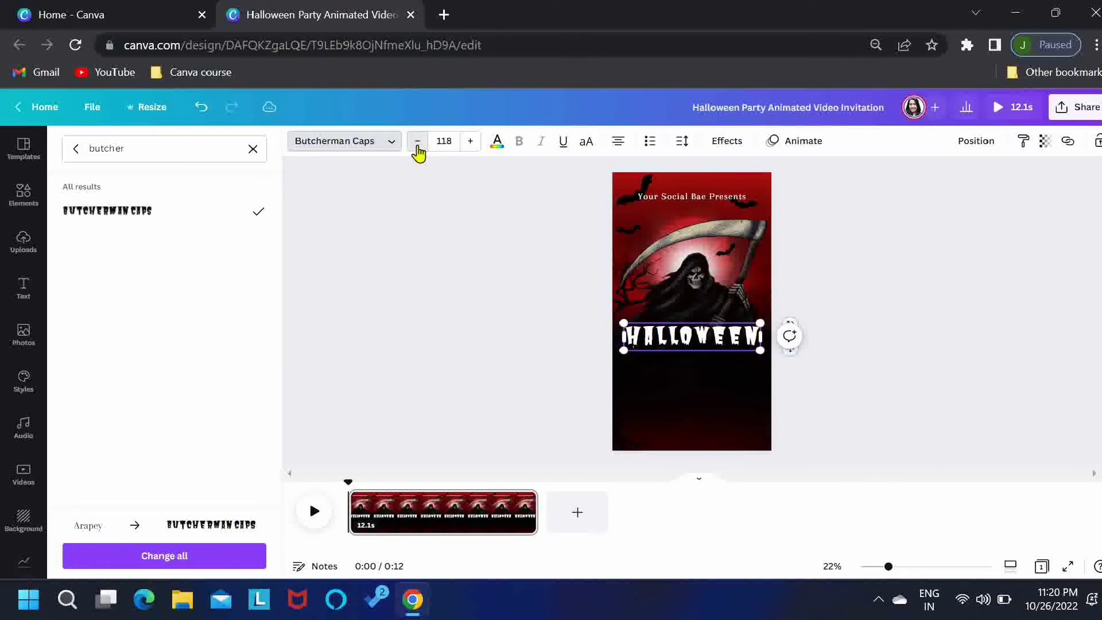
click(497, 144)
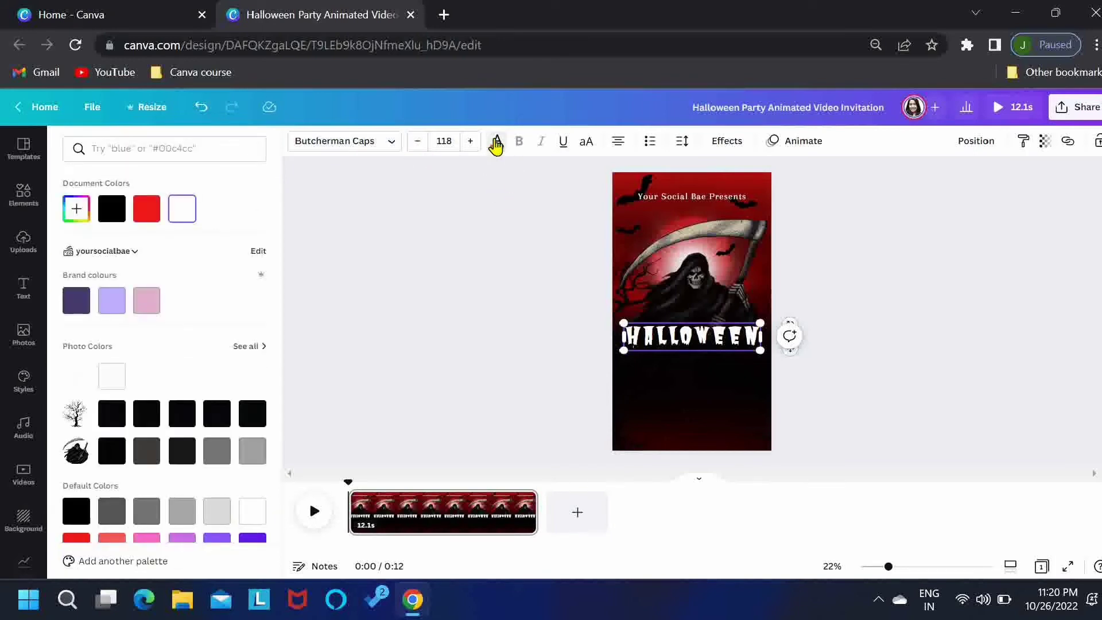
click(147, 208)
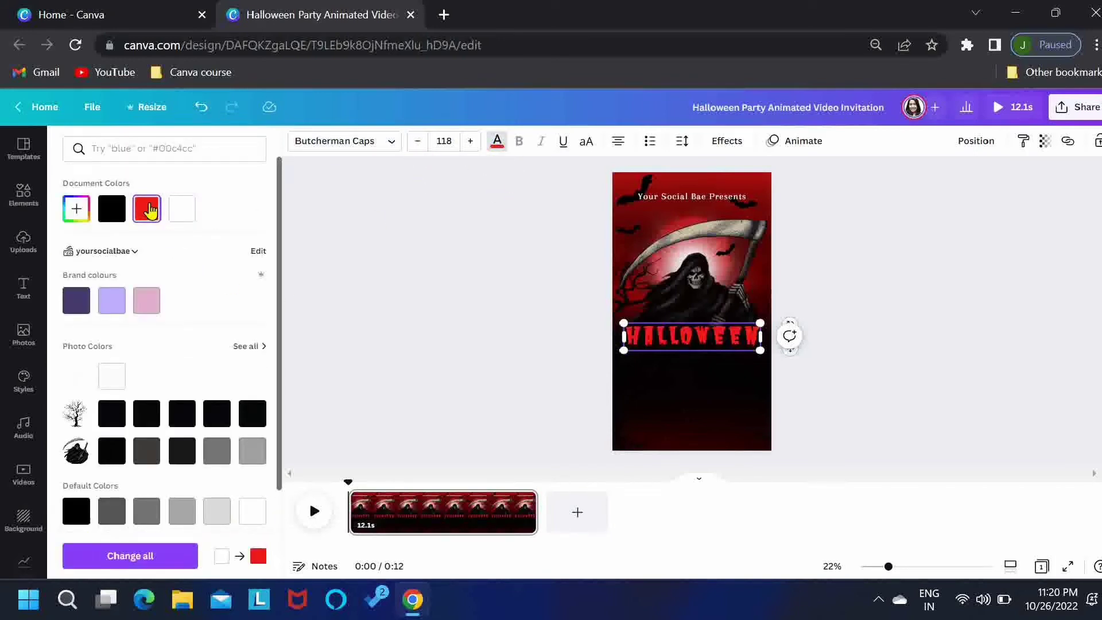
Apply a Neon glow effect to HALLOWEEN at full intensity
click(728, 144)
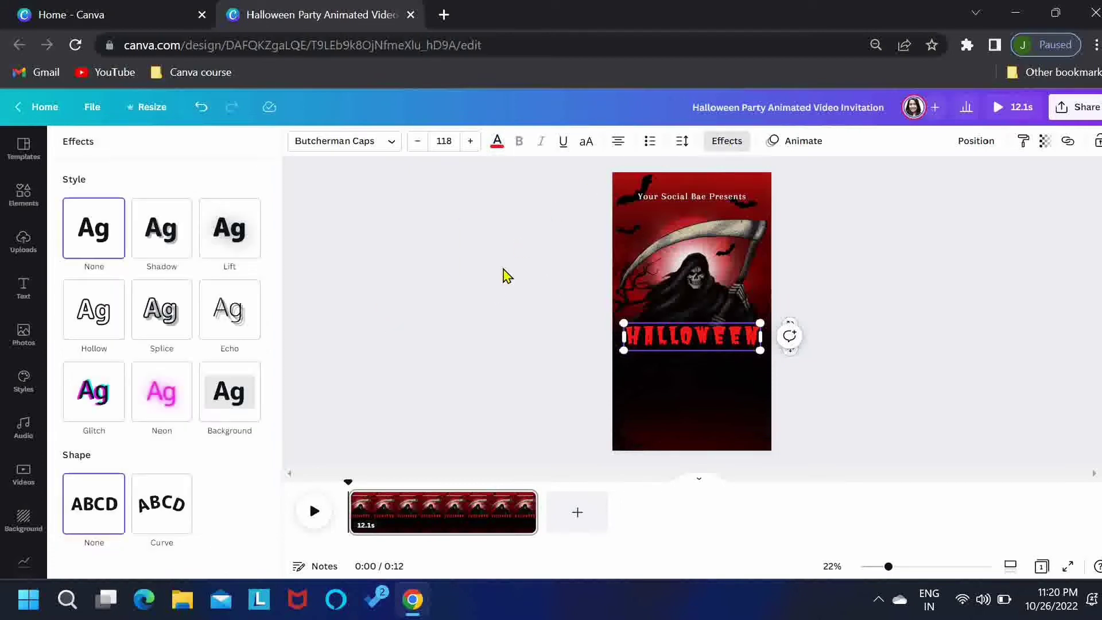
click(165, 402)
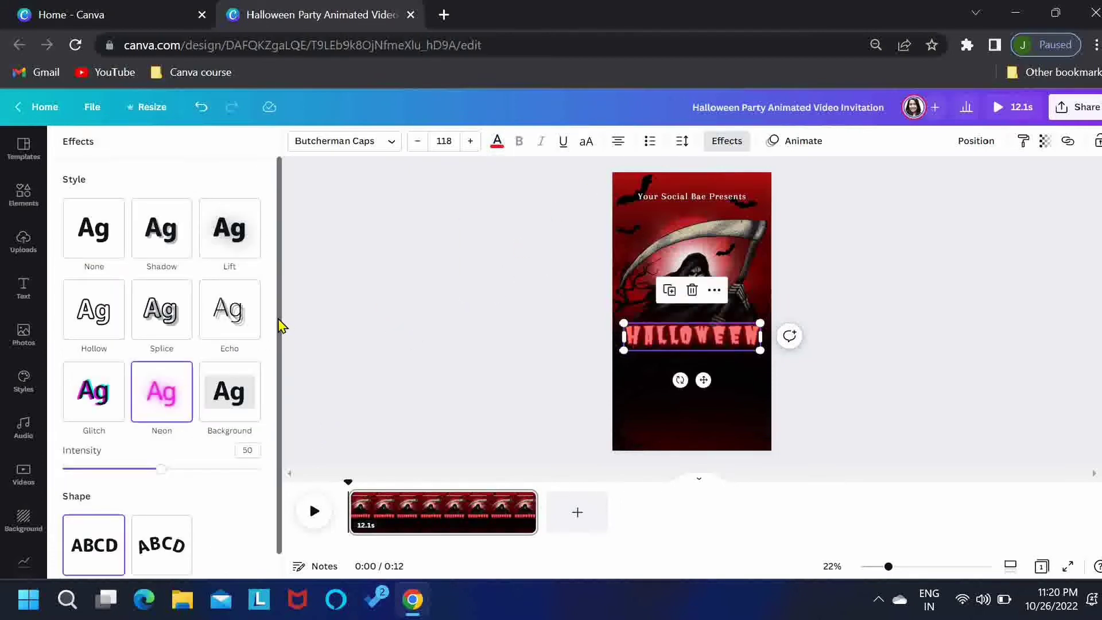
scroll(280, 325, down, 1)
drag(161, 442, 314, 469)
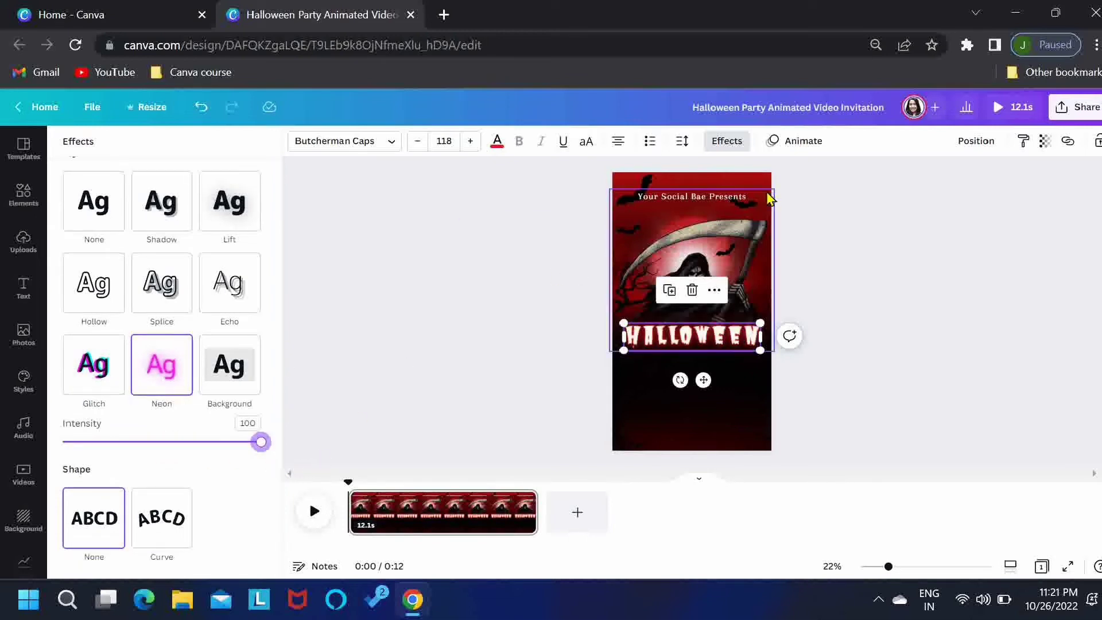
Give HALLOWEEN a Neon animation written character by character at lowered intensity
click(796, 140)
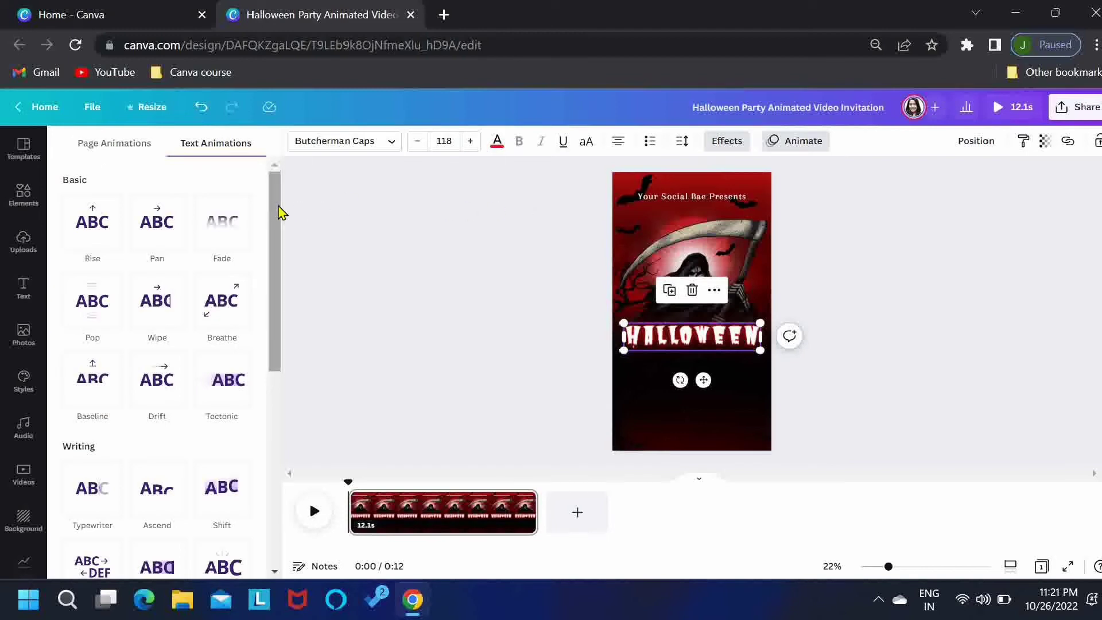
drag(275, 212, 274, 405)
click(160, 445)
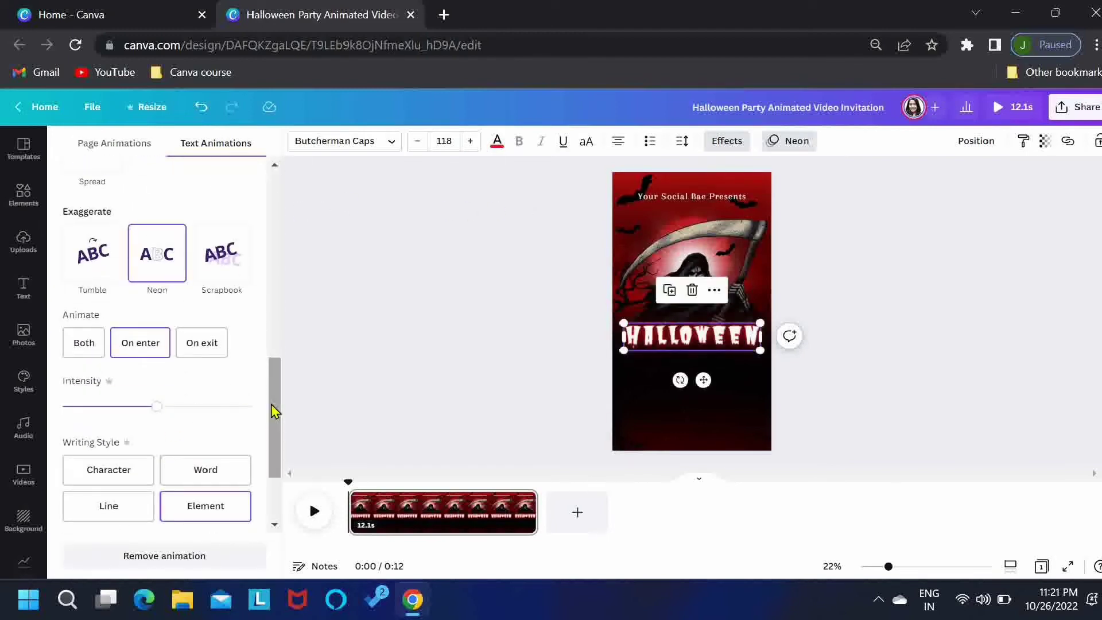
drag(276, 408, 281, 435)
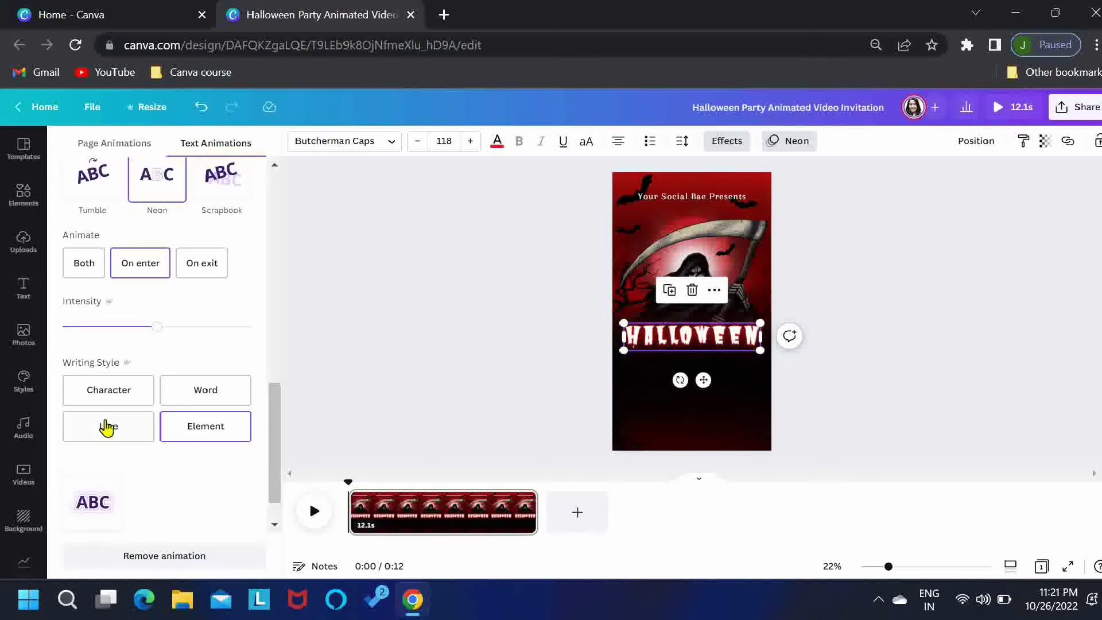
click(105, 394)
drag(159, 328, 129, 330)
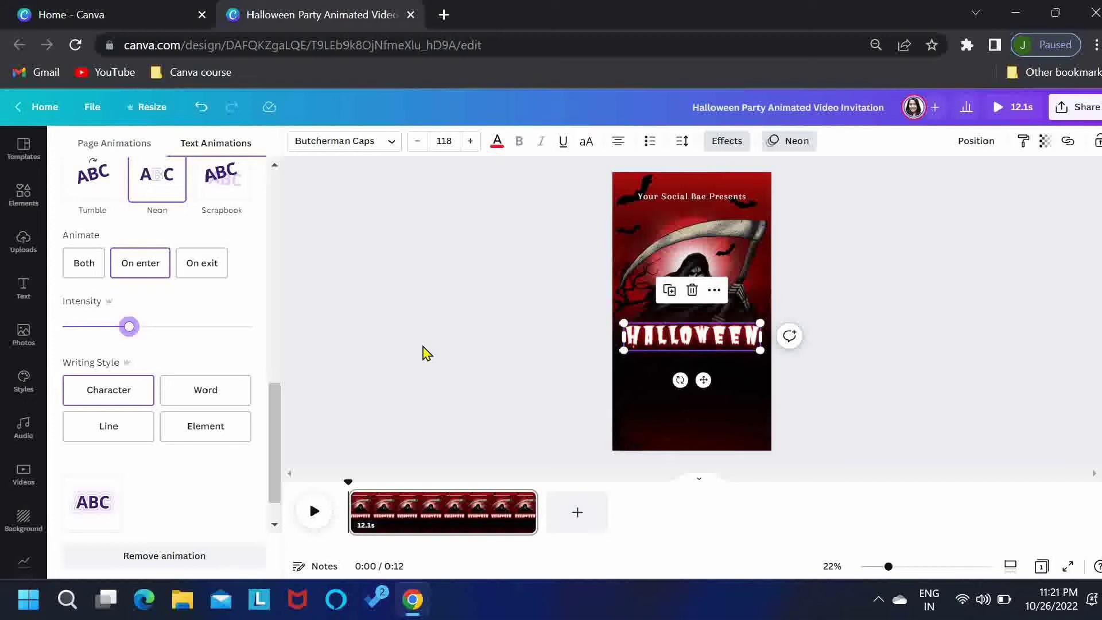
Duplicate HALLOWEEN over the original and give the copy a hollow outline of about 27
click(669, 293)
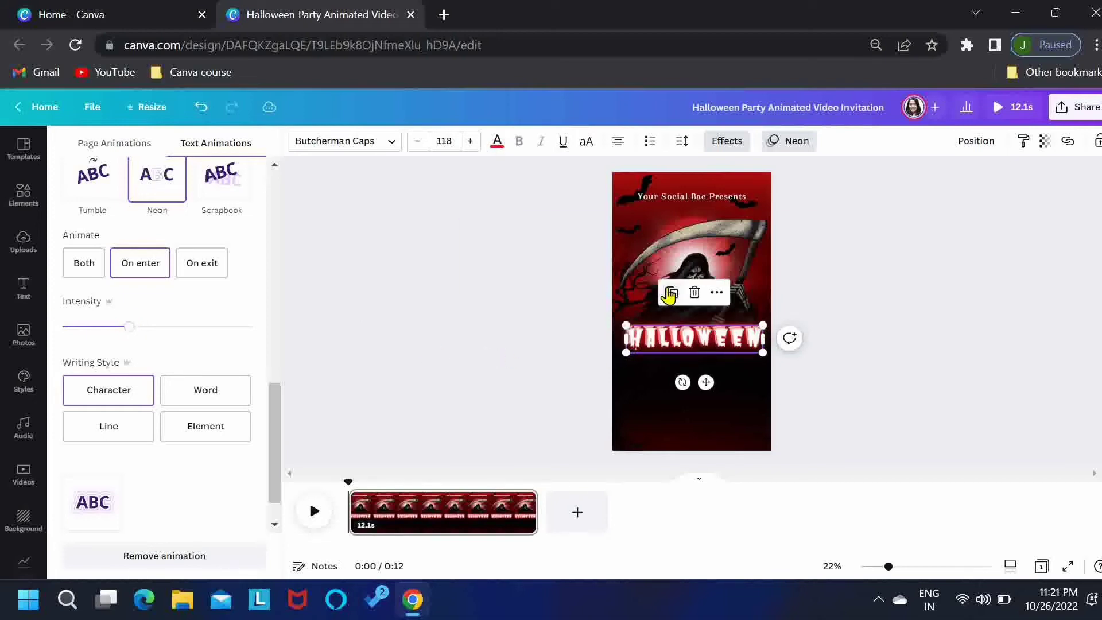
drag(694, 338, 694, 335)
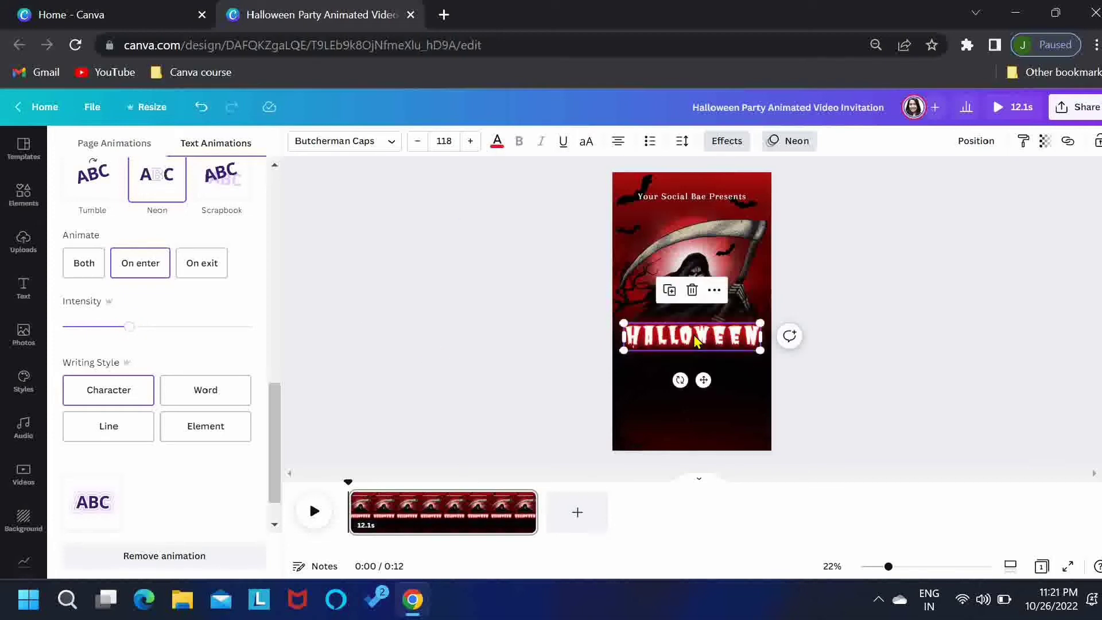
click(729, 141)
click(97, 312)
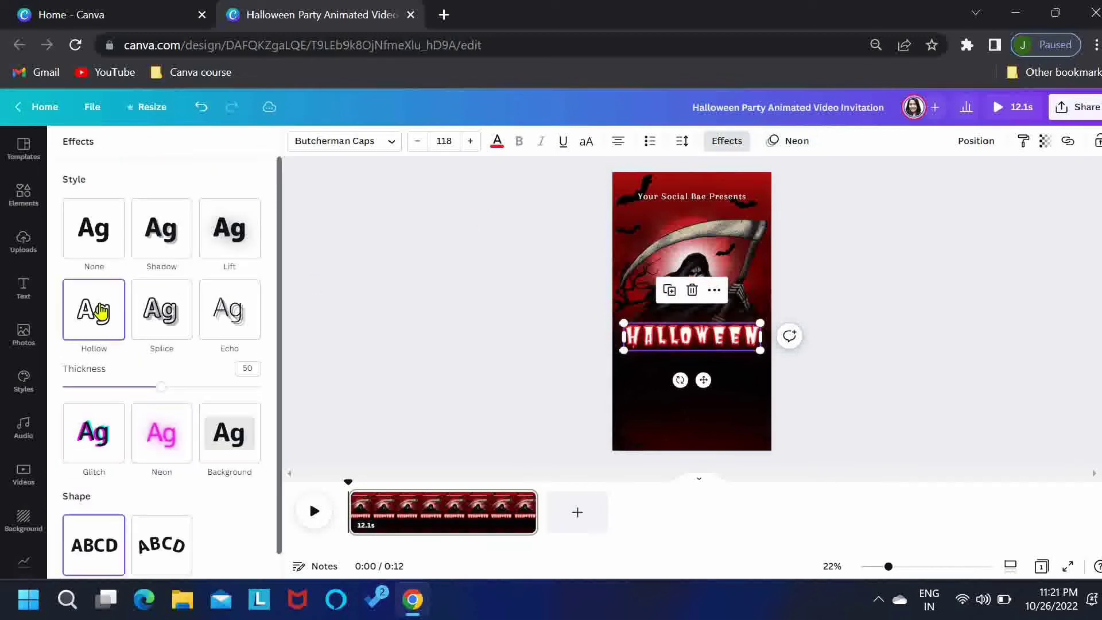
drag(161, 386, 113, 387)
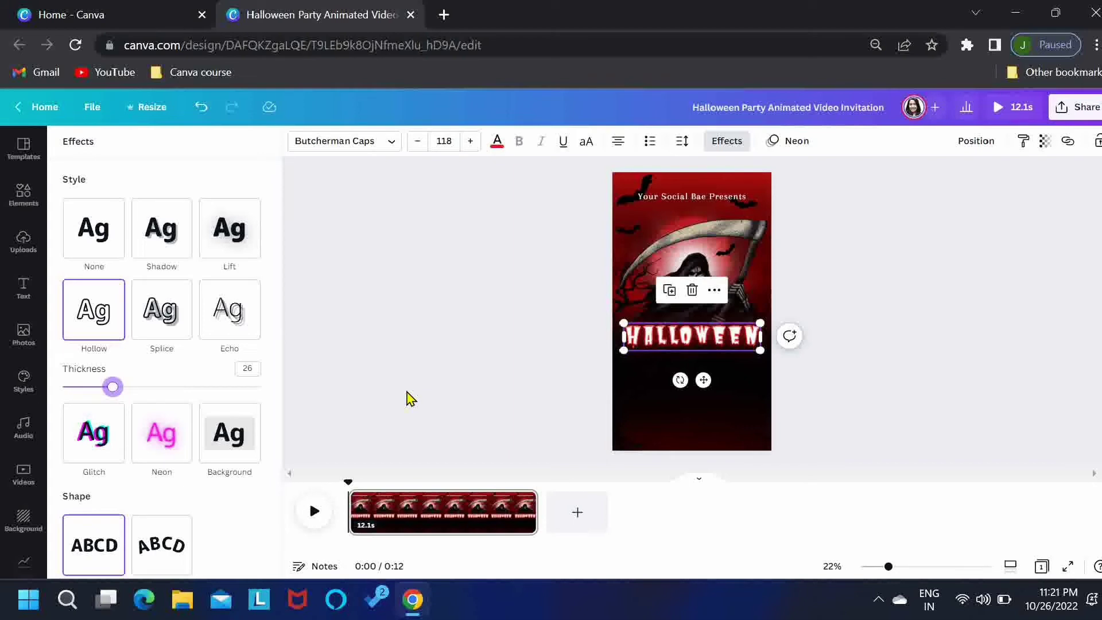
Preview the character-by-character Neon animation, then add a new text box to the page
click(791, 141)
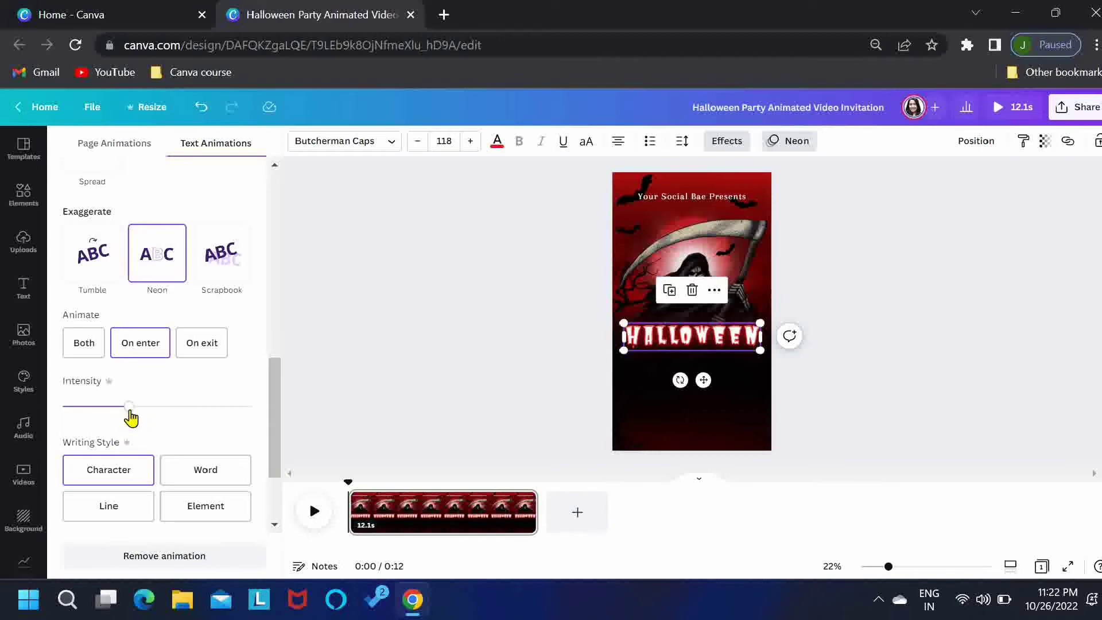
click(111, 469)
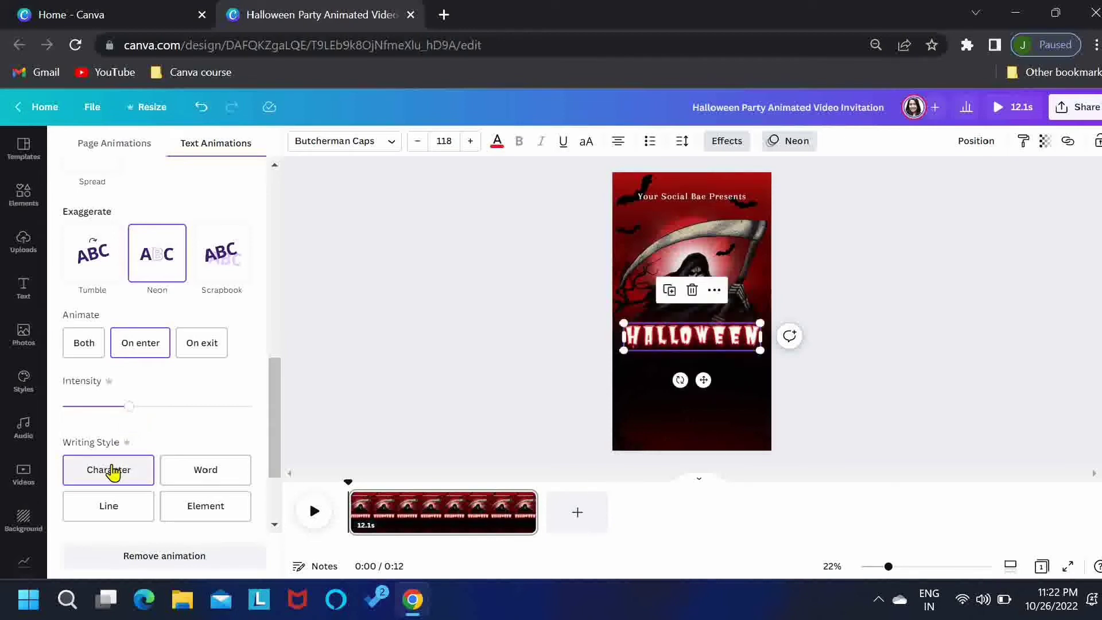
click(437, 363)
key(t)
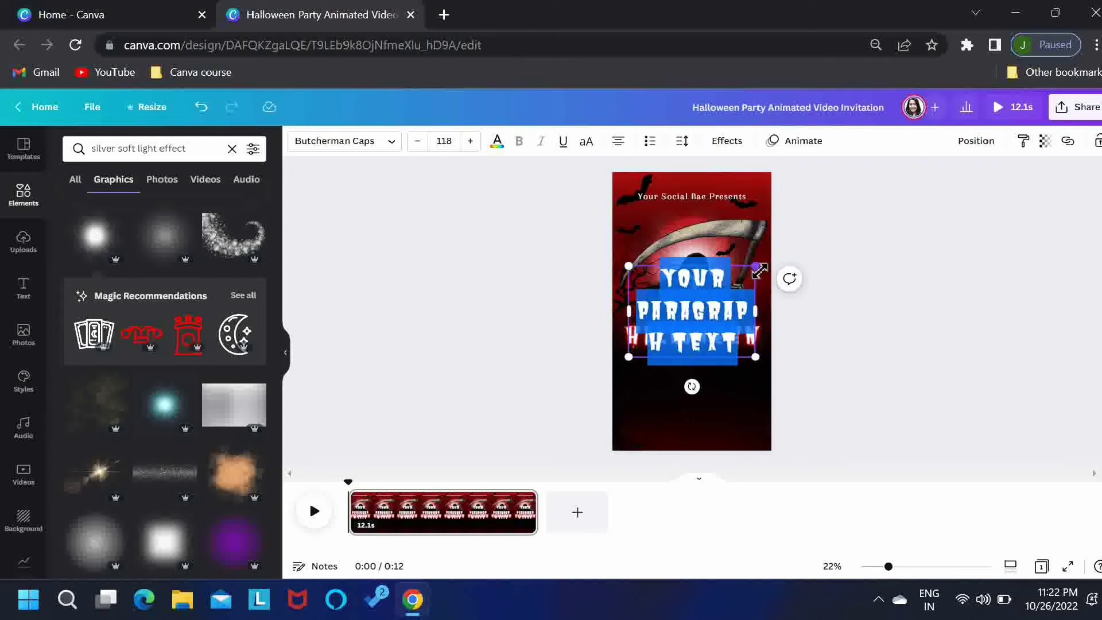
Shrink the new box, type the HORROR NIGHT subtitle, and set it in Kust
drag(756, 268, 700, 348)
text(HORRR)
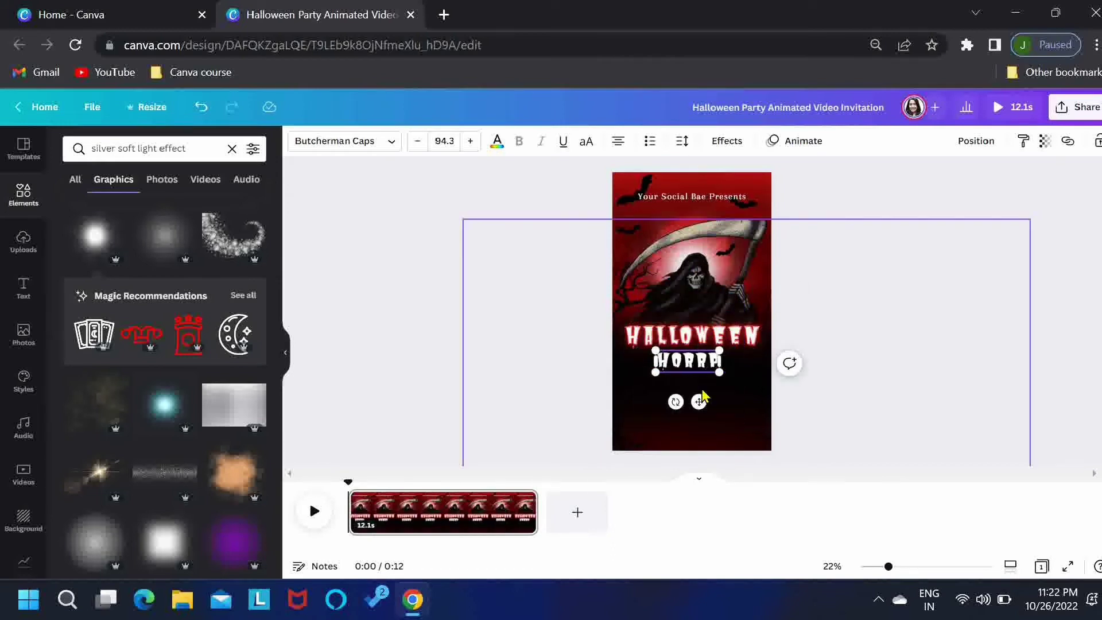
key(BackSpace)
text(OR WI)
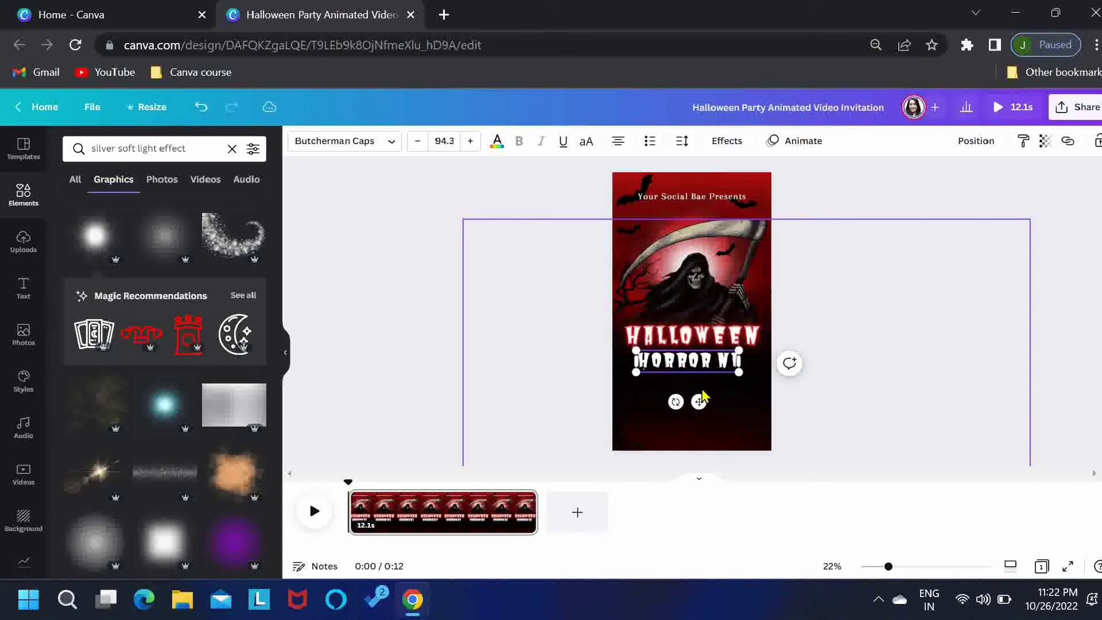
text(GHT)
click(389, 144)
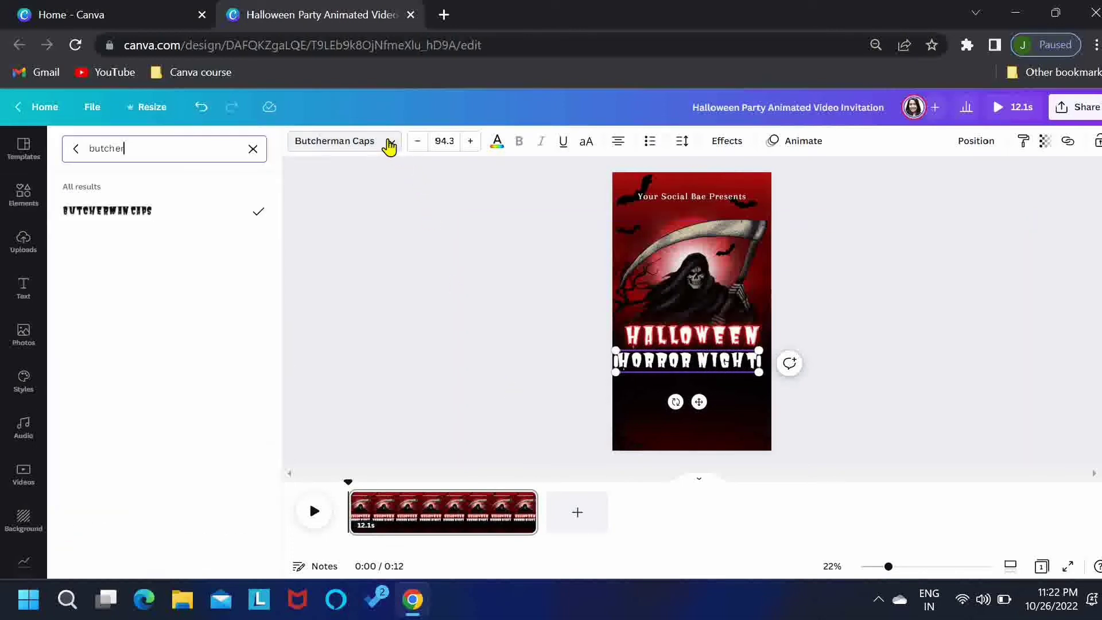
drag(154, 148, 82, 148)
text(kus)
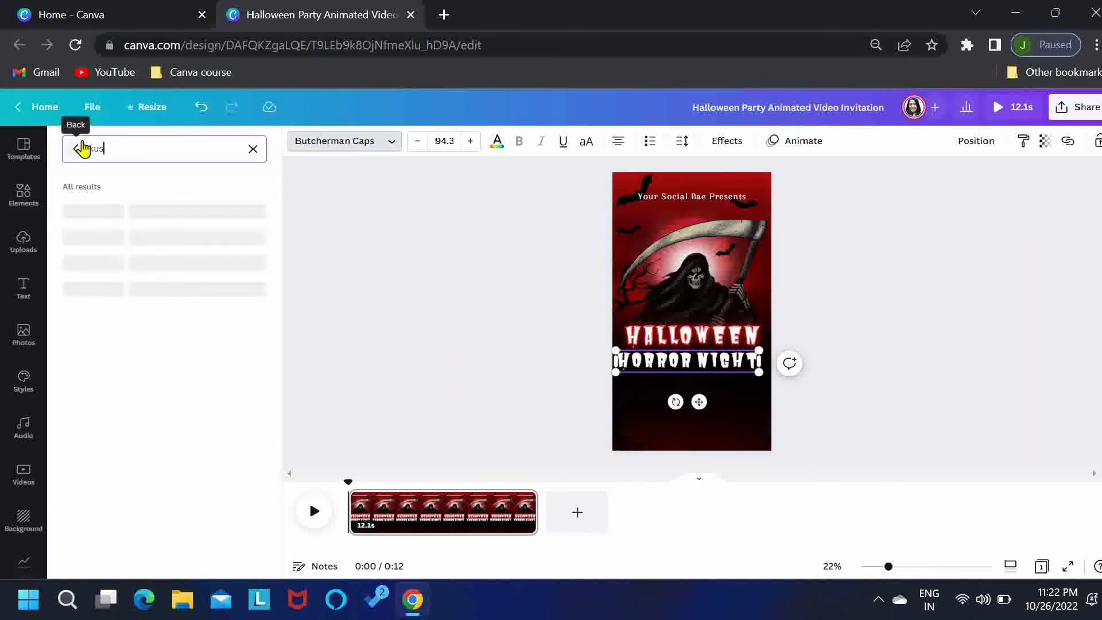
text(t)
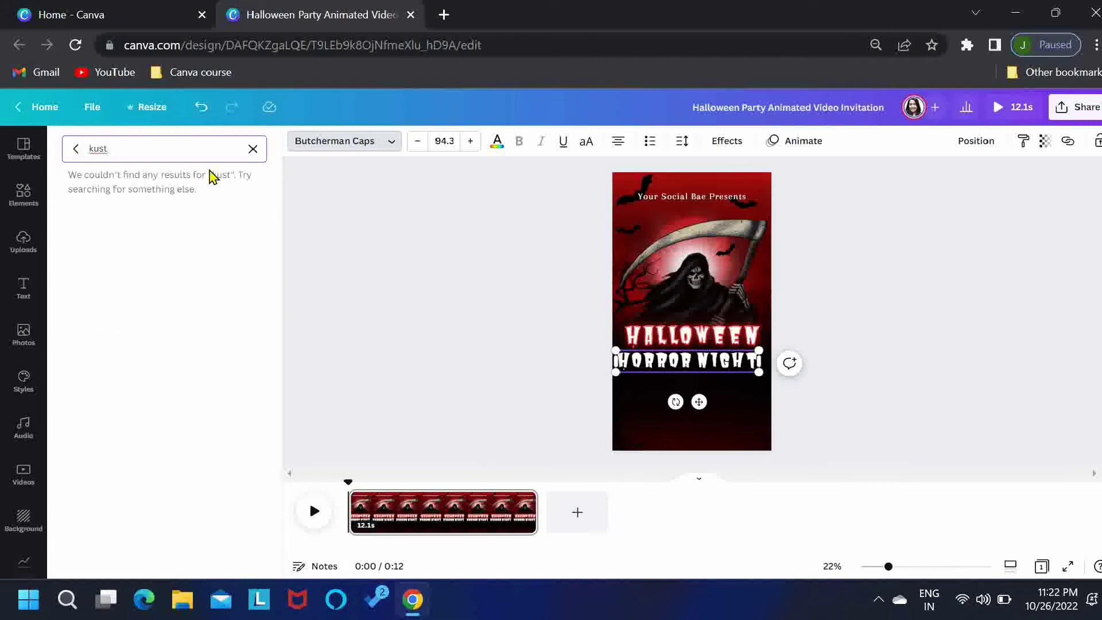
key(BackSpace)
key(BackSpace)
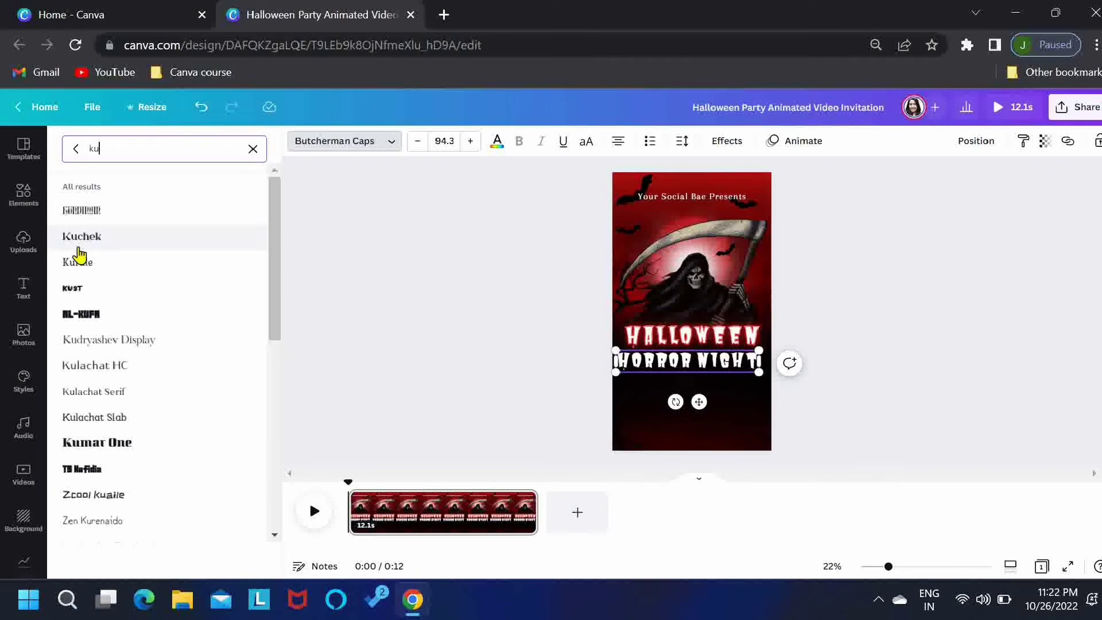
click(77, 288)
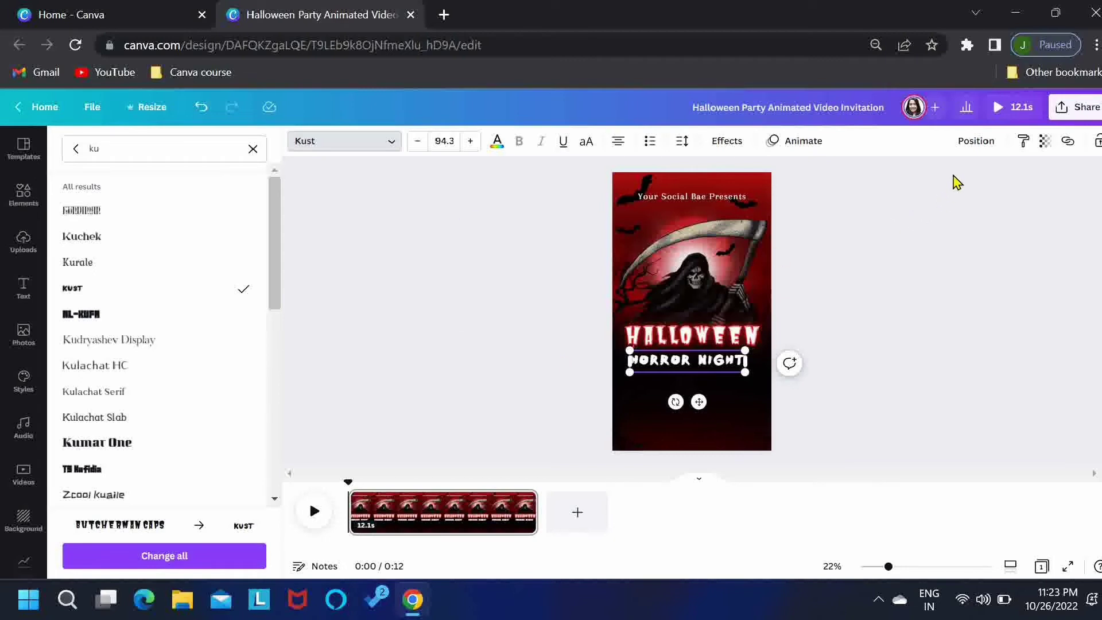
Centre the subtitle horizontally with letter spacing 106, size 92.3 and red colour
click(976, 140)
click(907, 286)
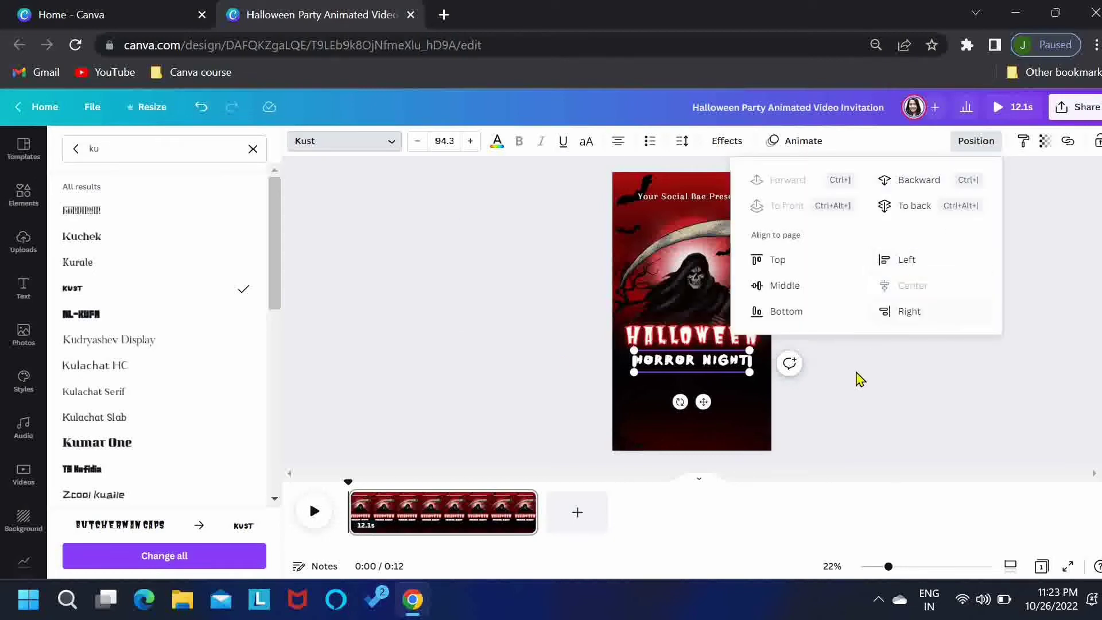
click(682, 142)
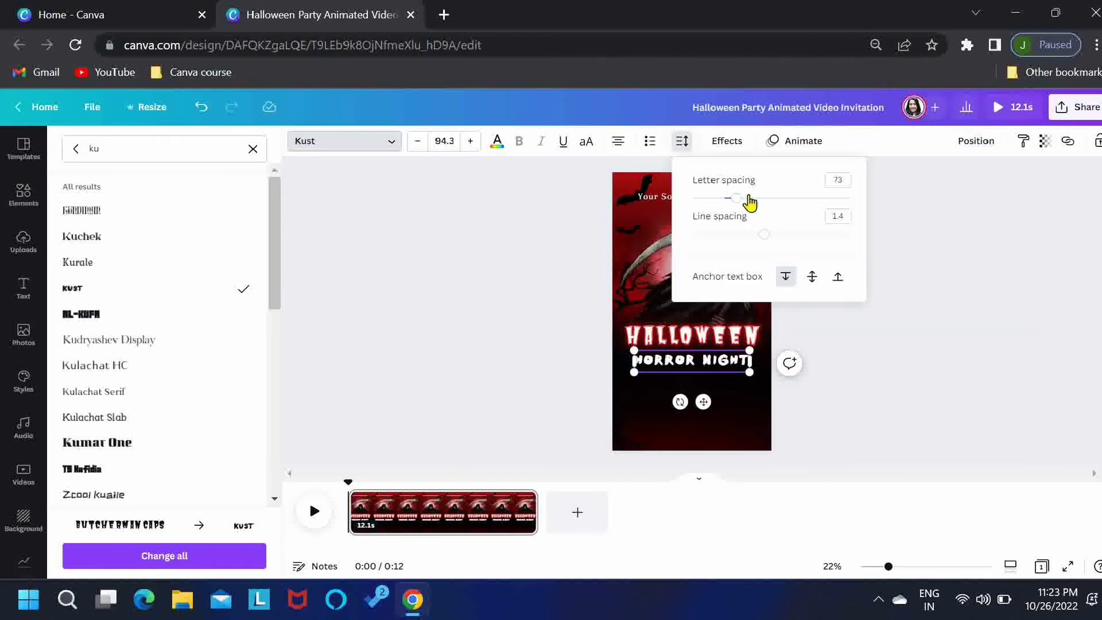
drag(730, 198, 741, 198)
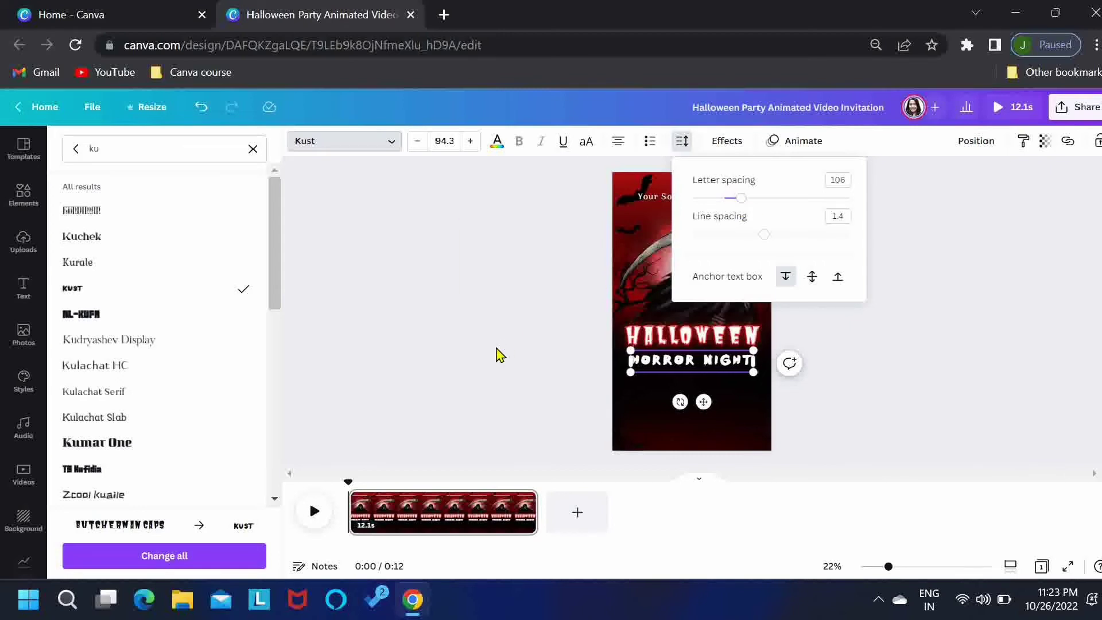
click(418, 143)
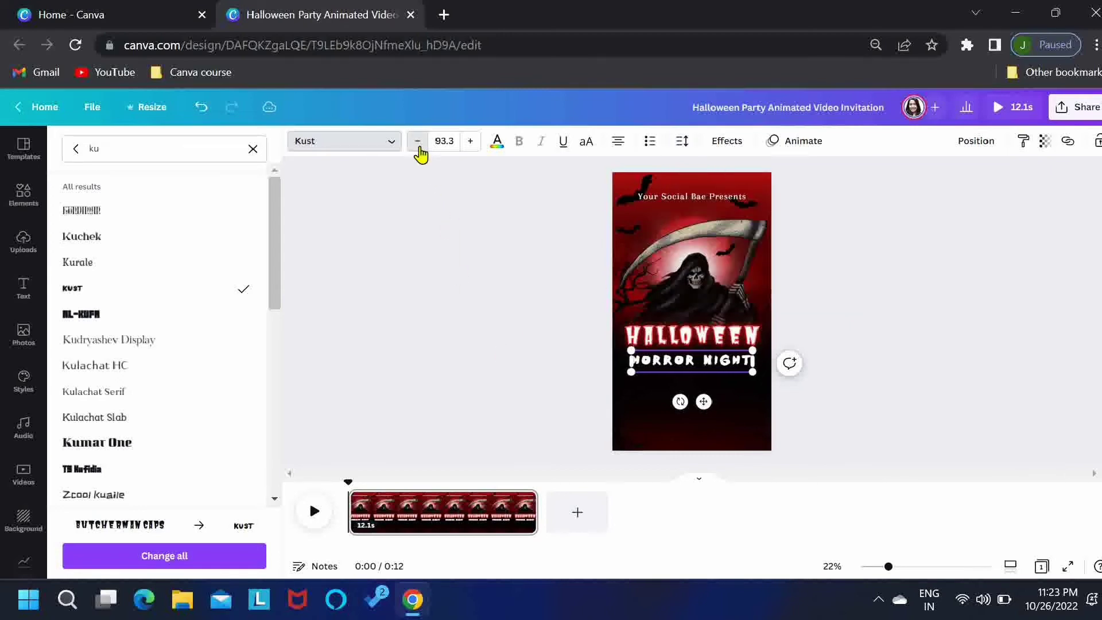
click(419, 144)
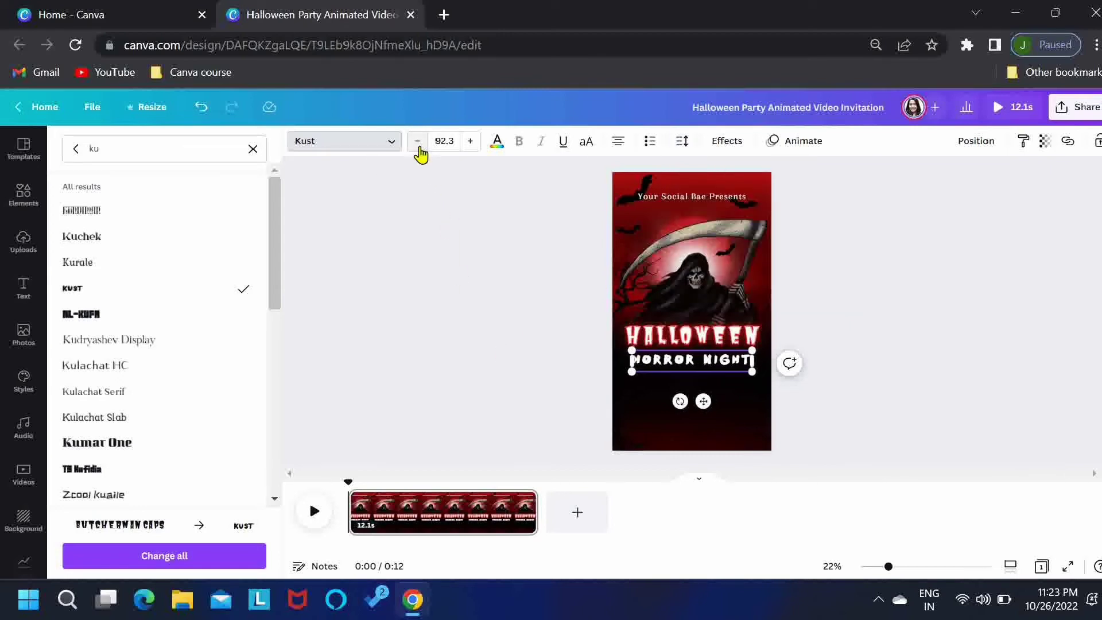
click(495, 148)
click(148, 211)
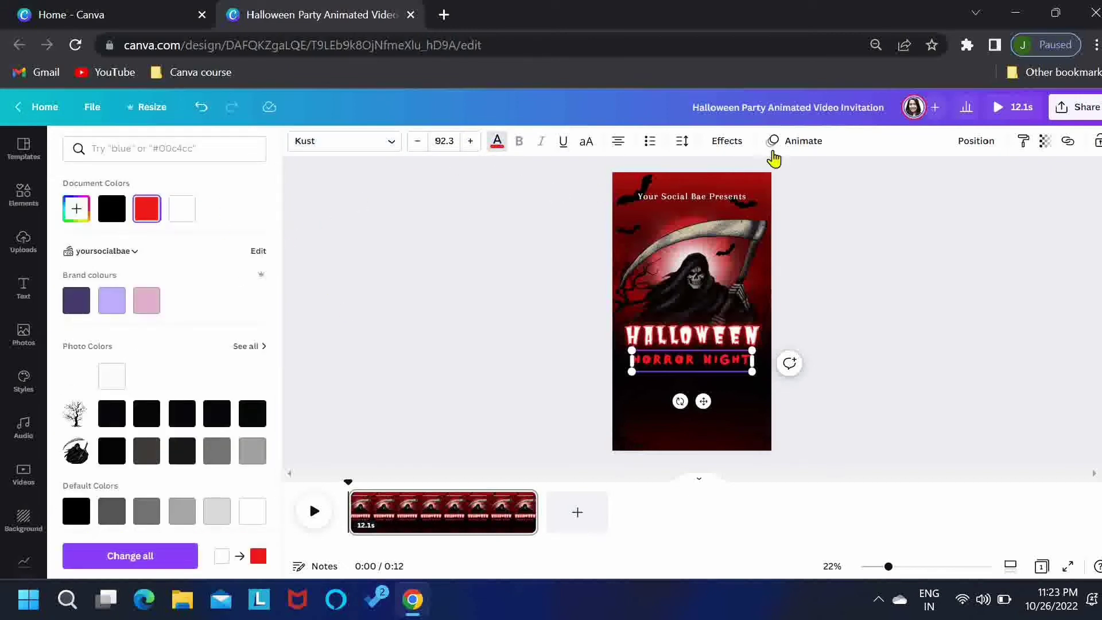
Apply a Neon entrance animation to HORROR NIGHT and preview it
click(788, 140)
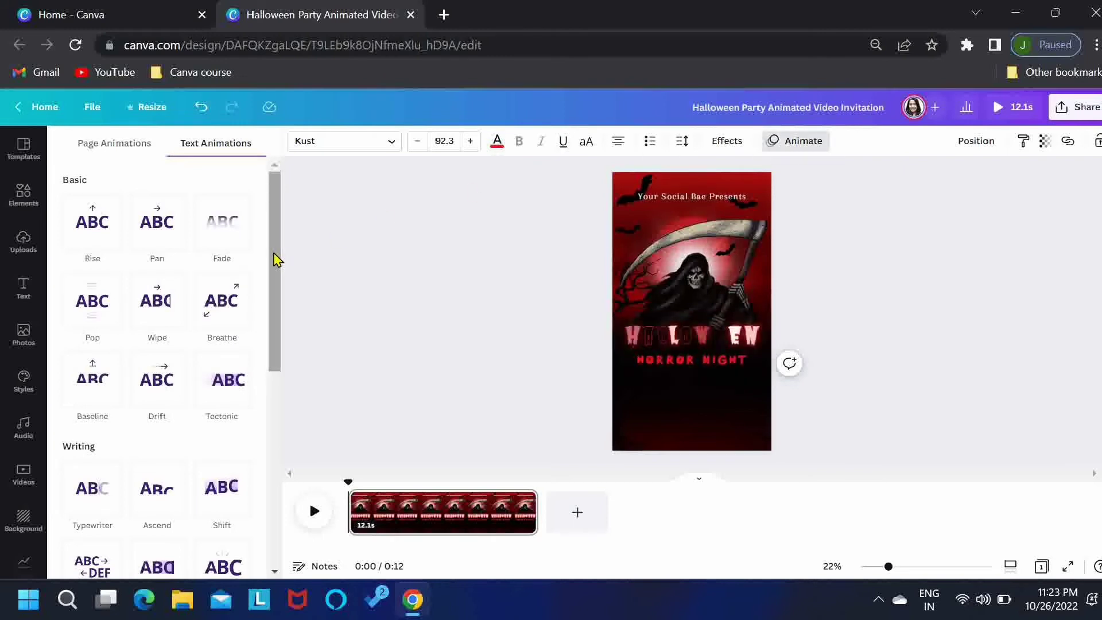
drag(275, 258, 260, 450)
click(173, 441)
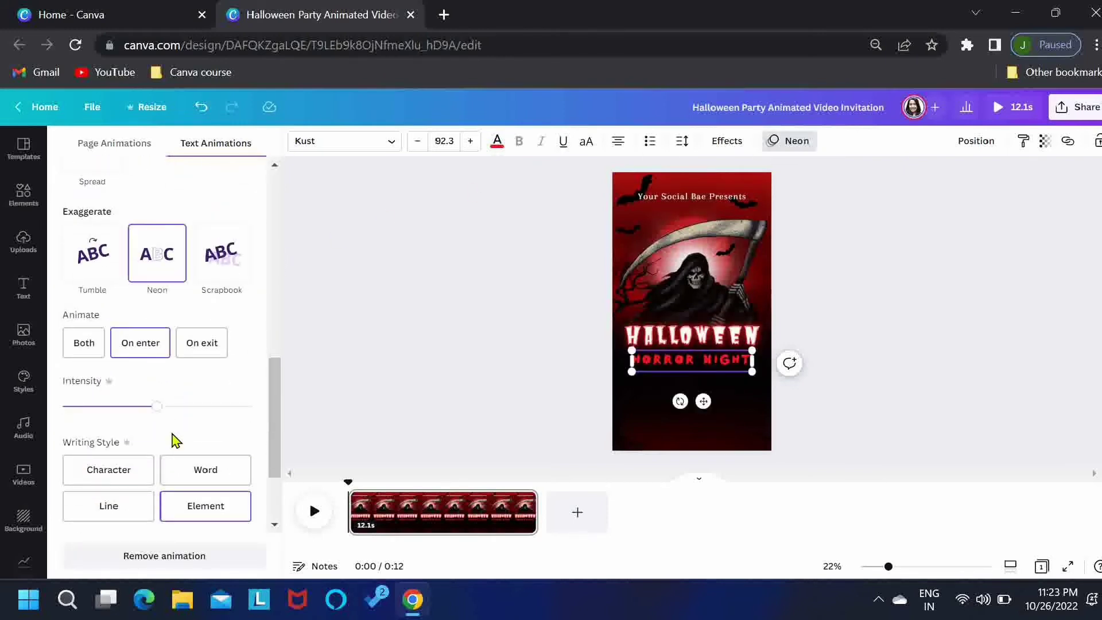
click(177, 508)
key(Escape)
Duplicate HORROR NIGHT over the original and give the copy a Neon glow at 100
click(644, 374)
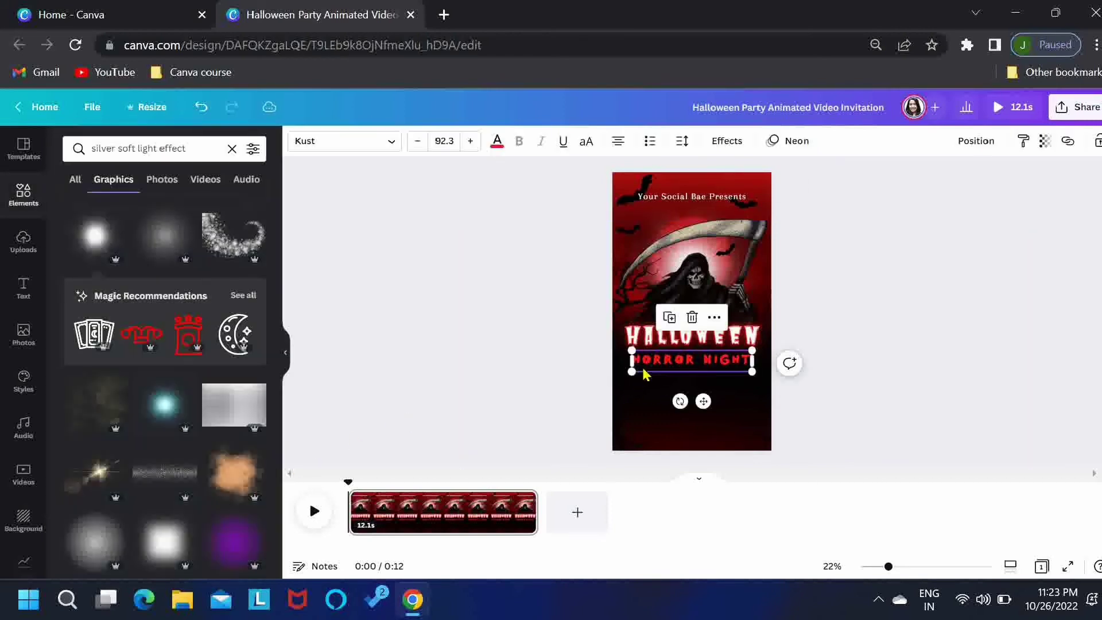
click(669, 319)
drag(689, 368, 688, 365)
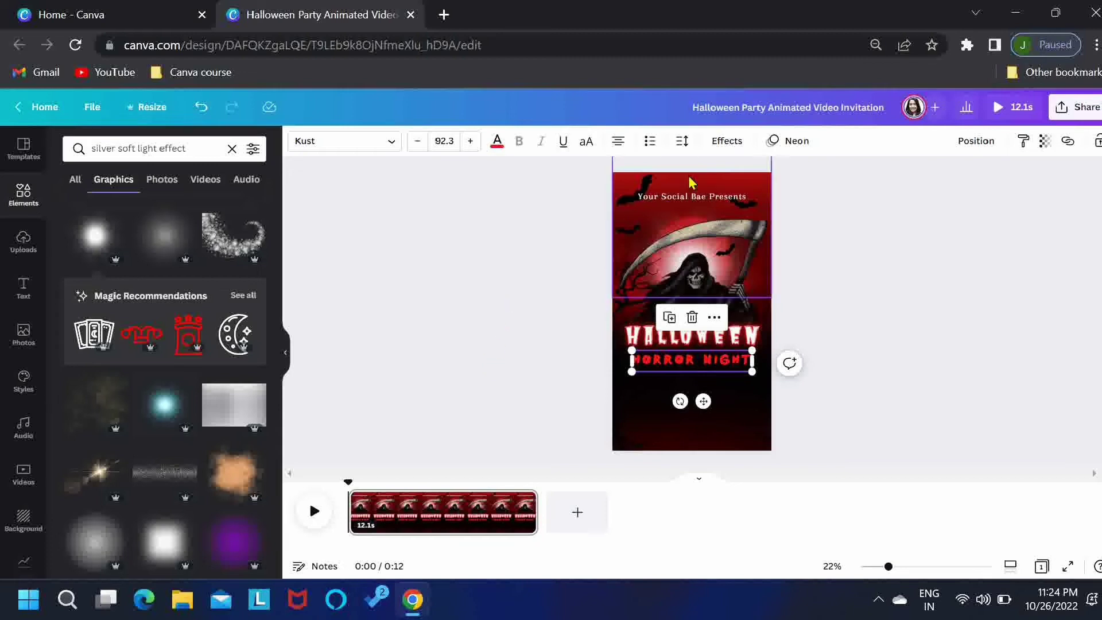
click(724, 143)
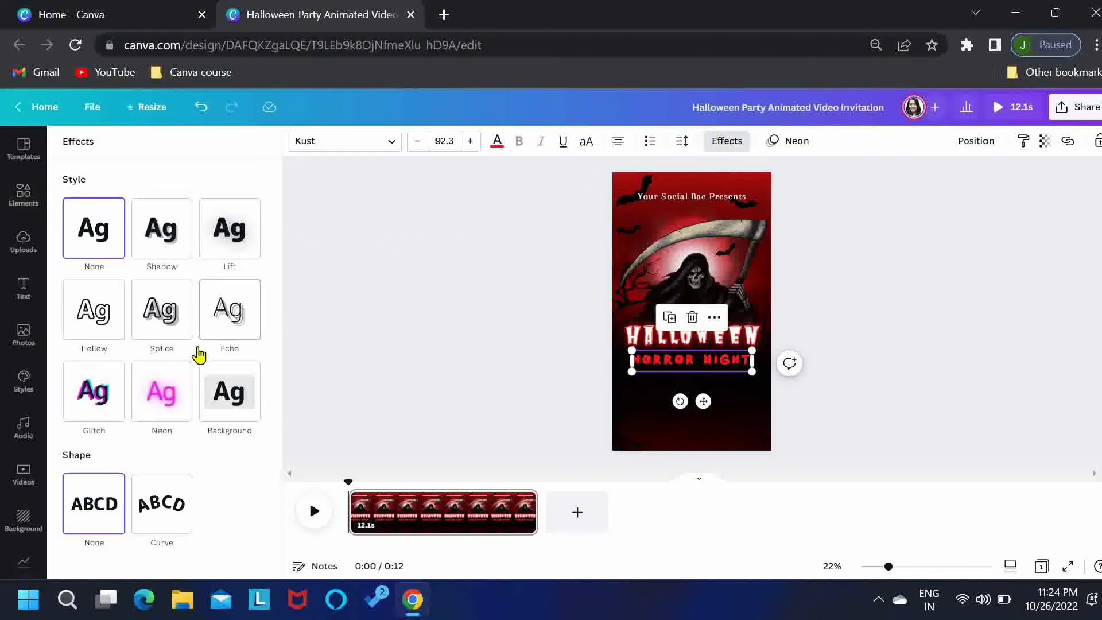
click(155, 394)
drag(163, 476, 283, 502)
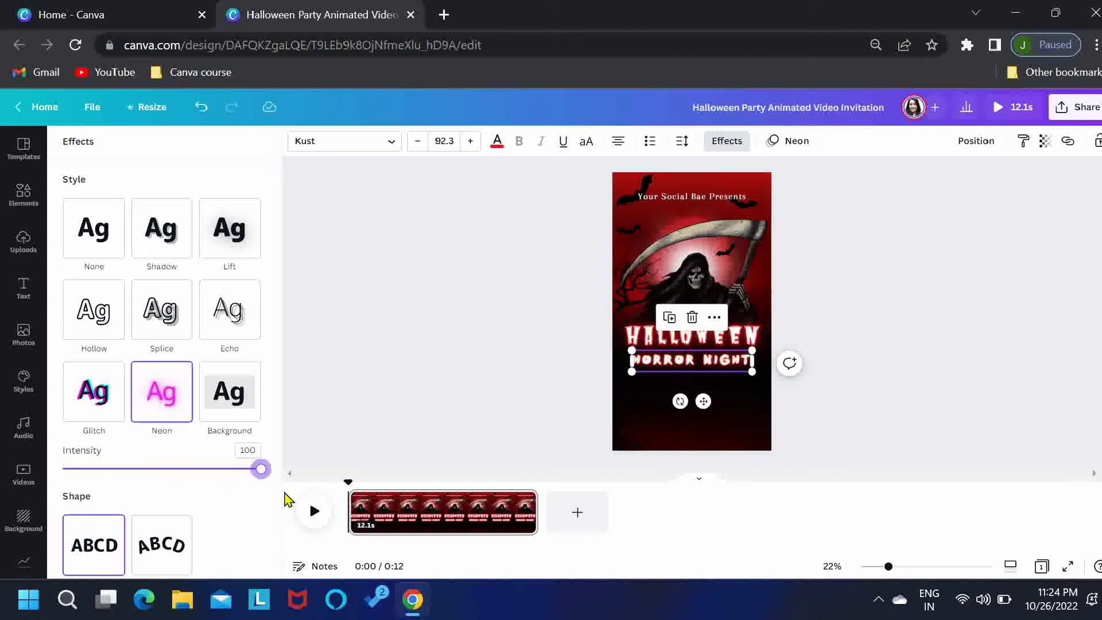
Set the copy's Neon animation to Character writing style with lower intensity
click(793, 141)
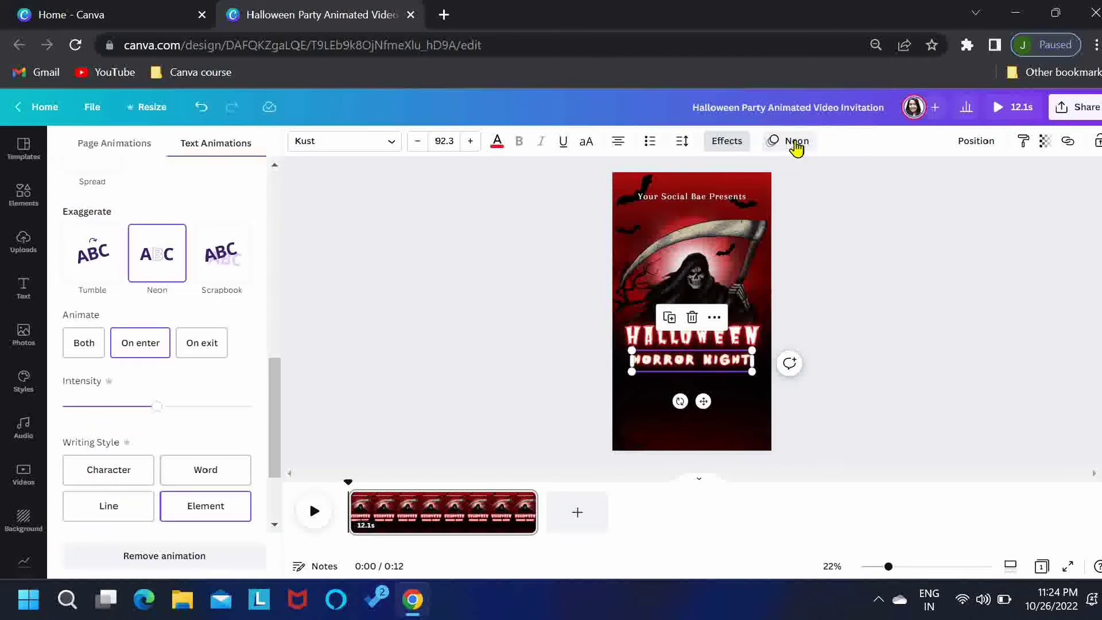
drag(269, 397, 275, 437)
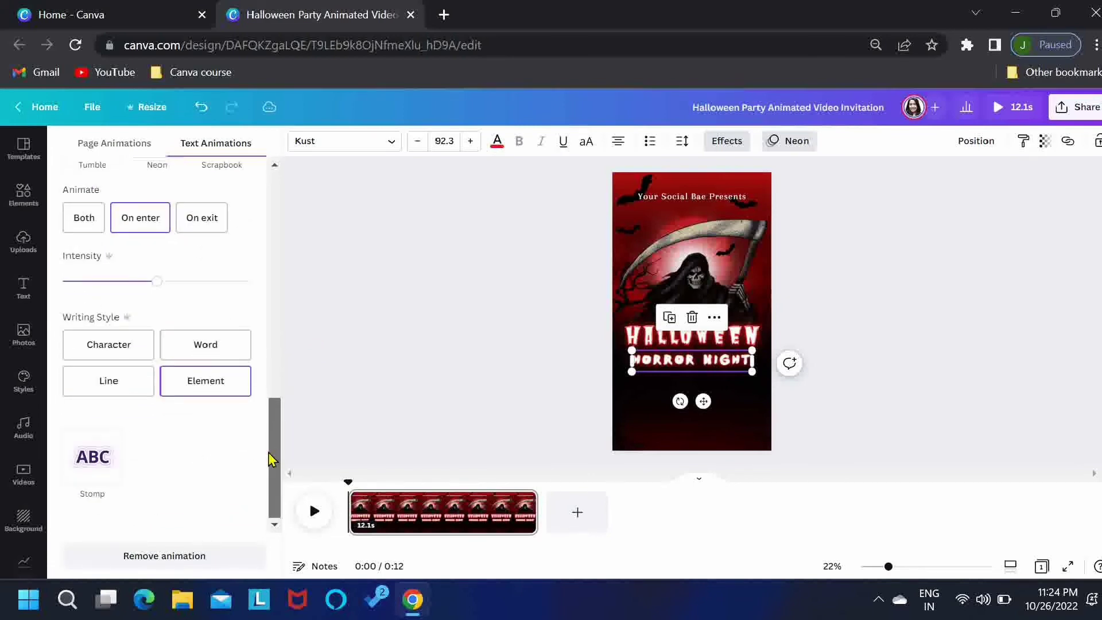
click(125, 351)
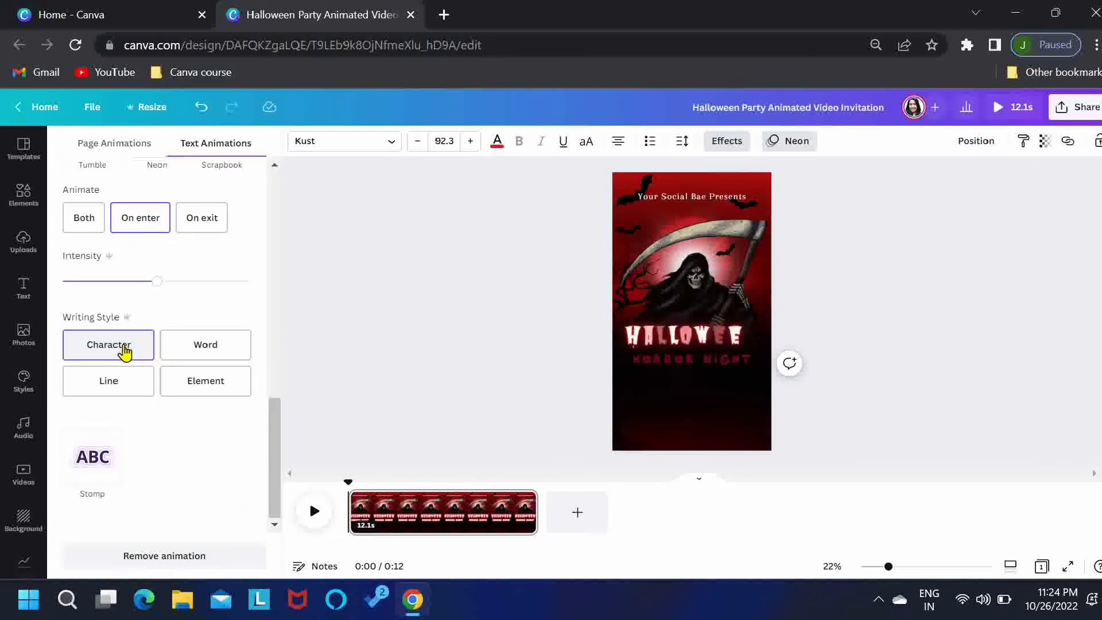
drag(160, 286, 89, 290)
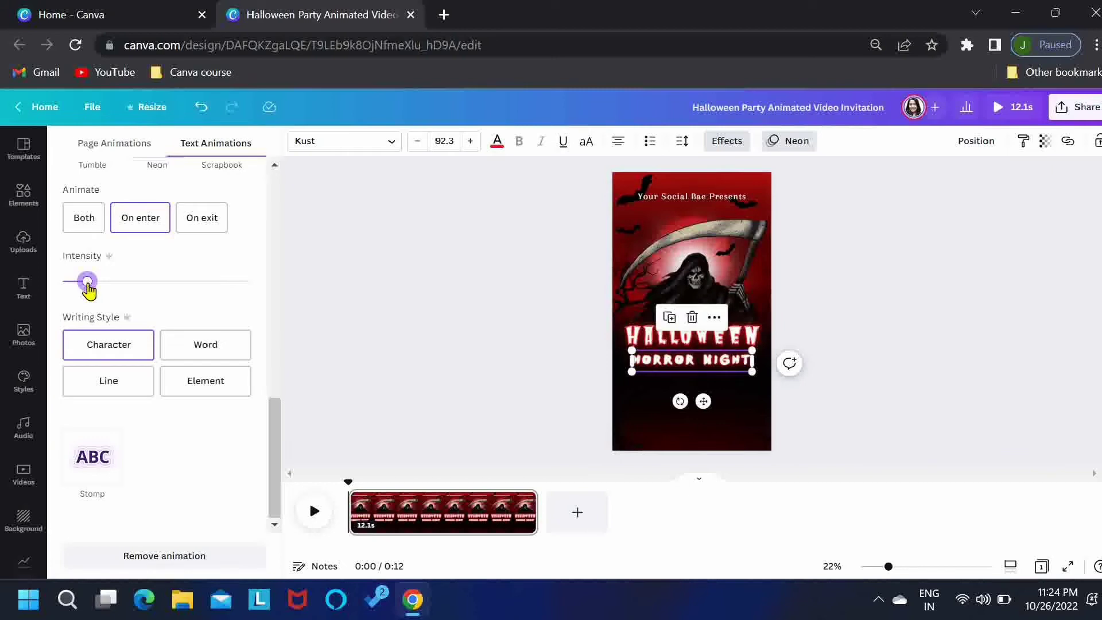
Add a 'red brush stroke' graphic below HORROR NIGHT and nudge the subtitle up slightly
key(Escape)
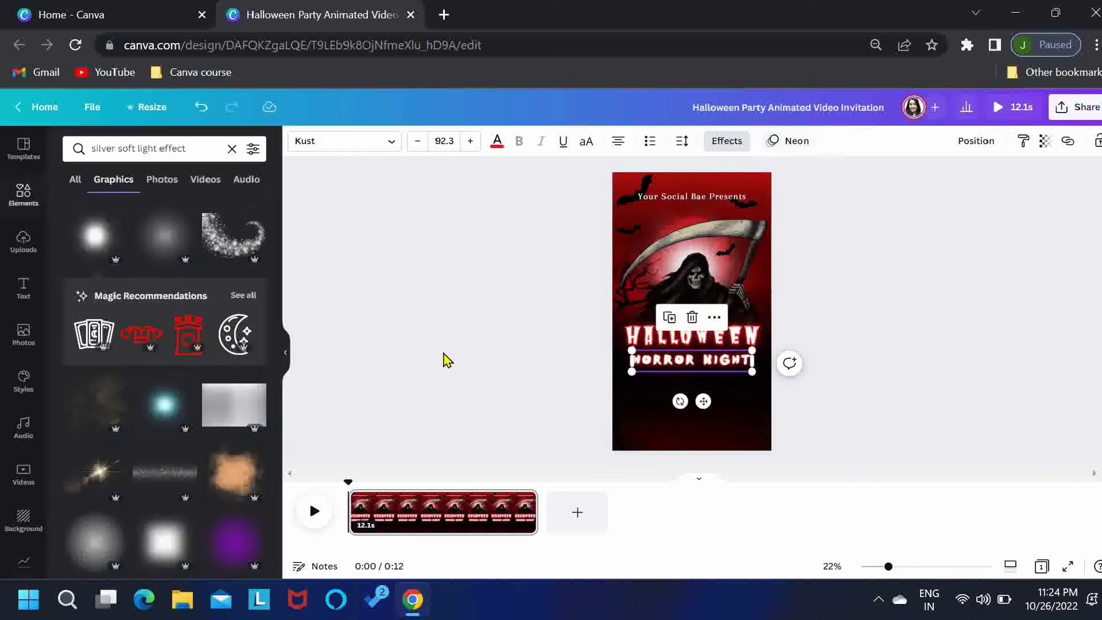
drag(197, 148, 82, 142)
text(red br)
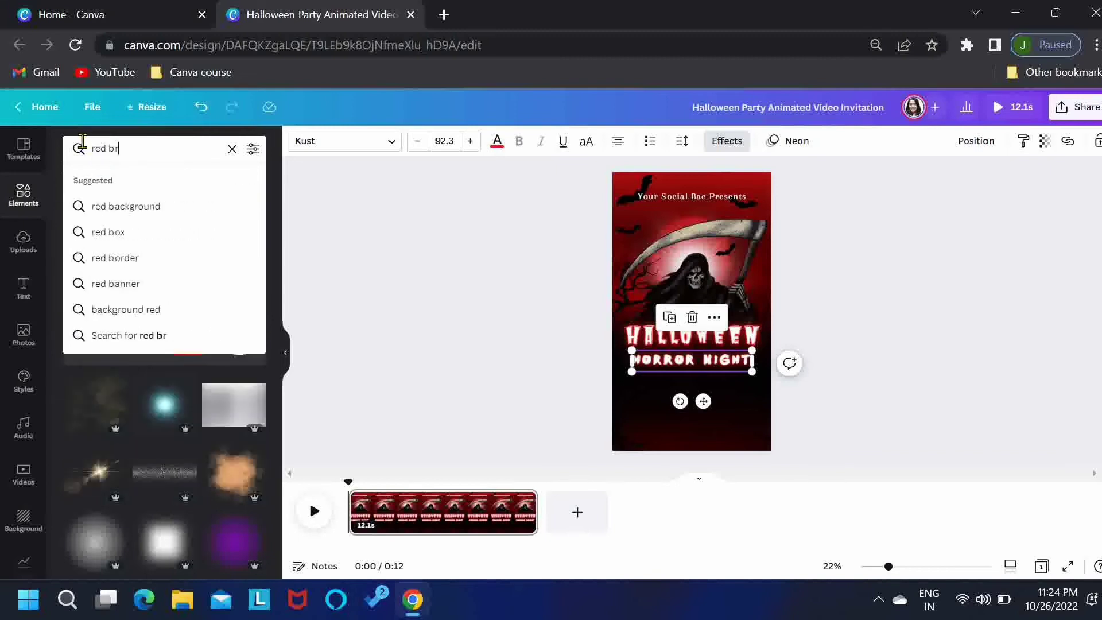
text(ush stroke)
key(Return)
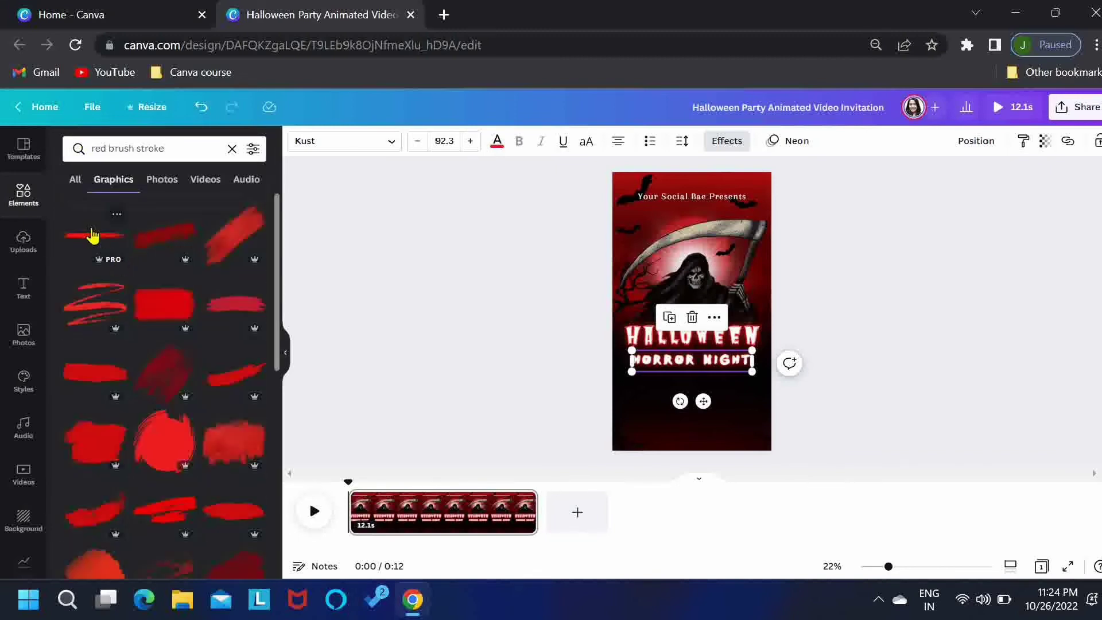
click(94, 235)
drag(704, 343, 703, 409)
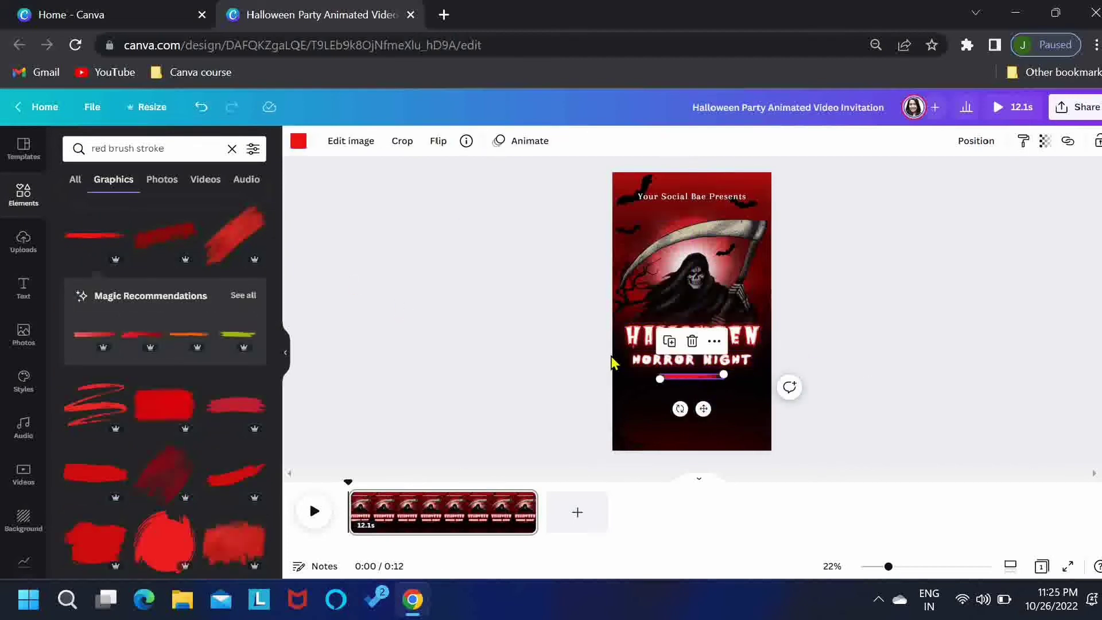
click(652, 365)
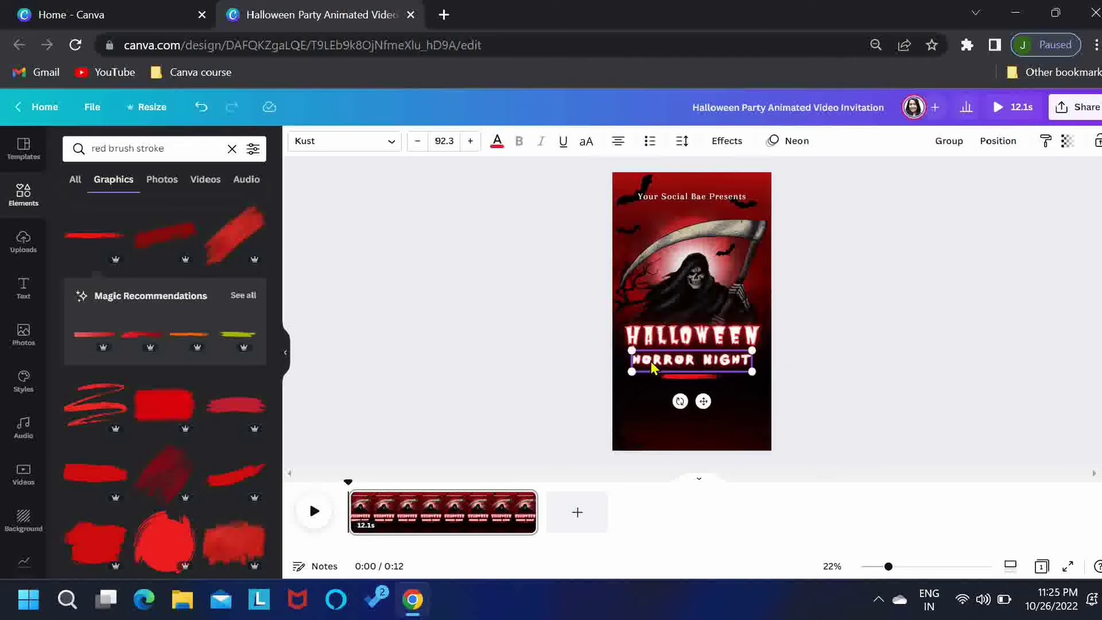
key(shift+Up)
key(shift+Up)
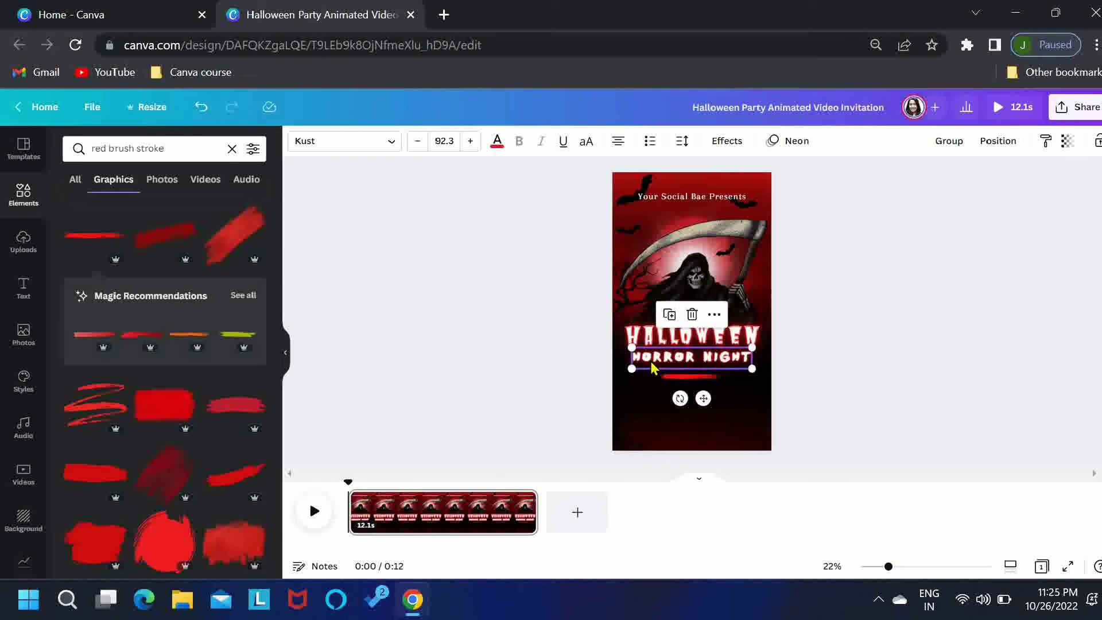
click(560, 384)
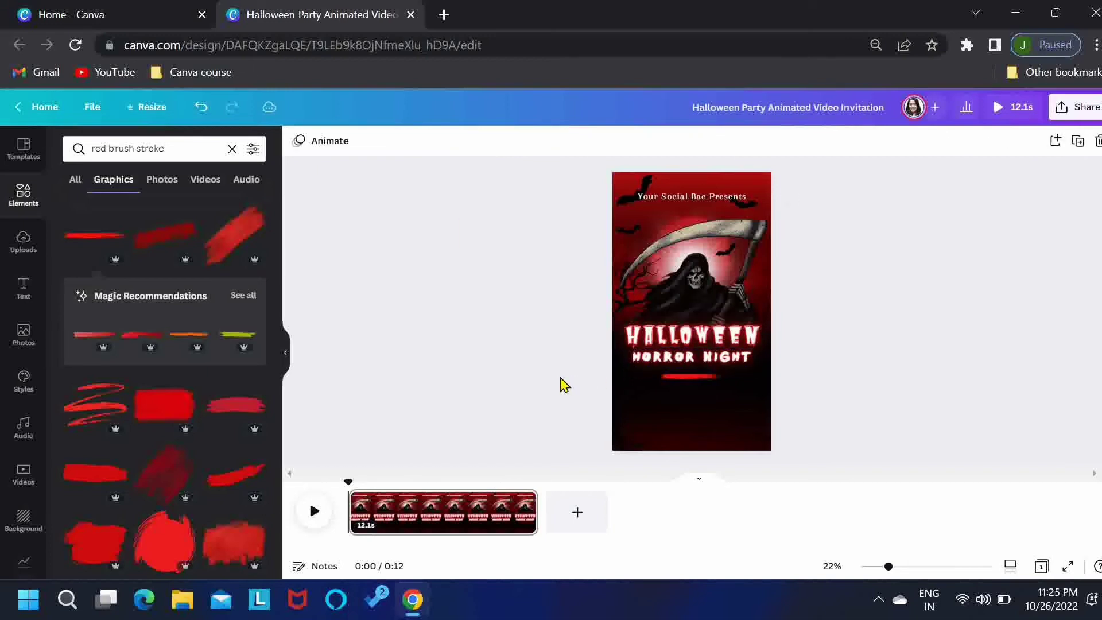
Stretch the brush stroke nearly full width and colour it the second red document colour
click(694, 377)
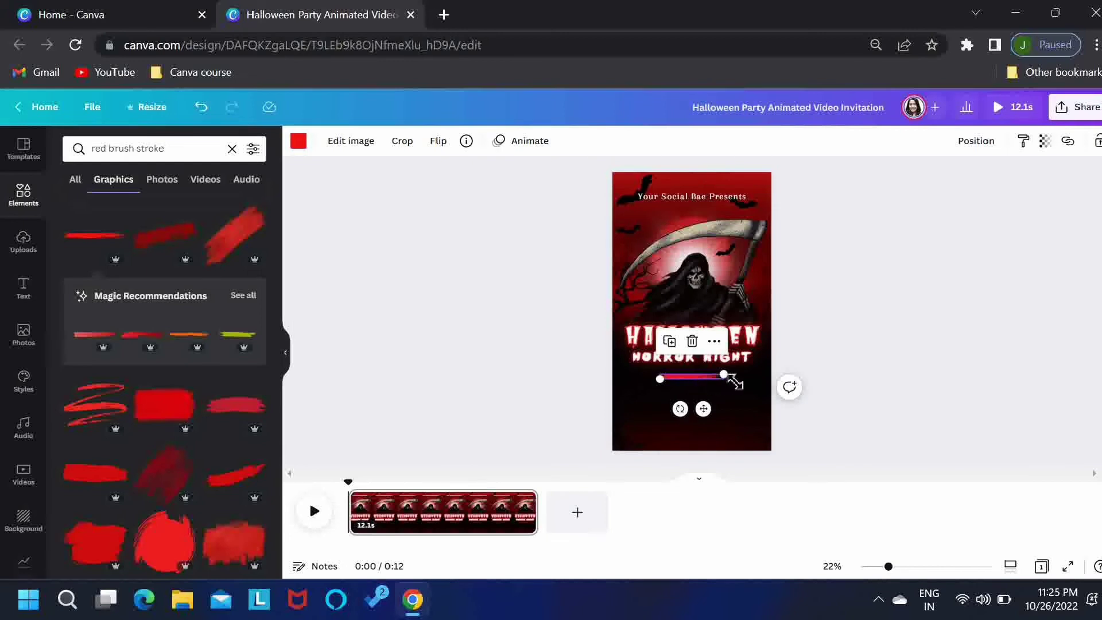
drag(727, 380, 770, 389)
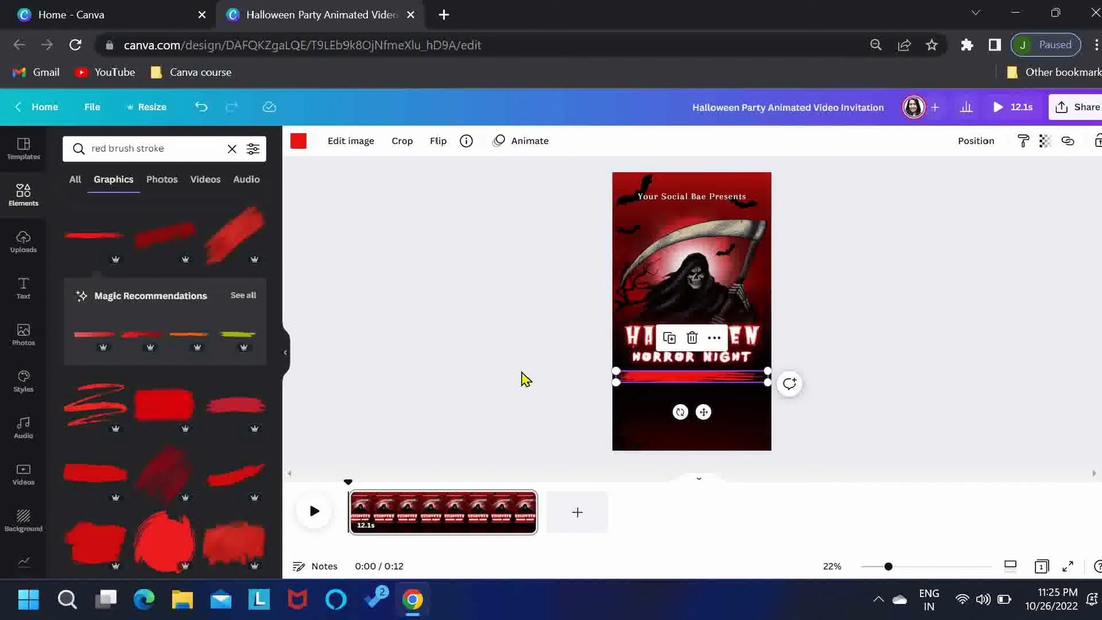
click(298, 143)
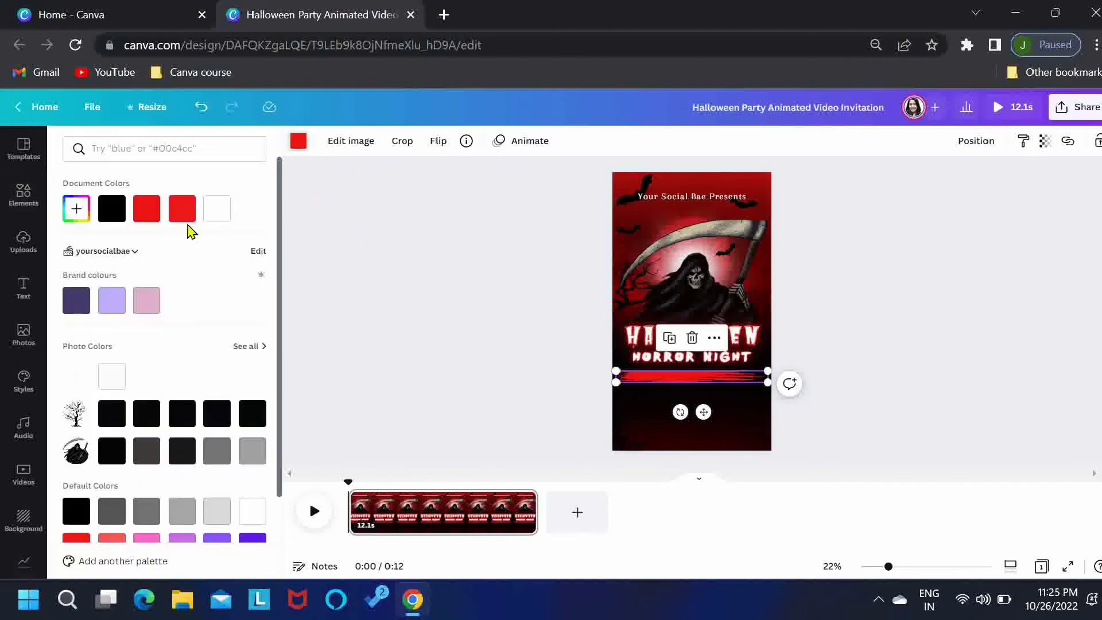
click(183, 213)
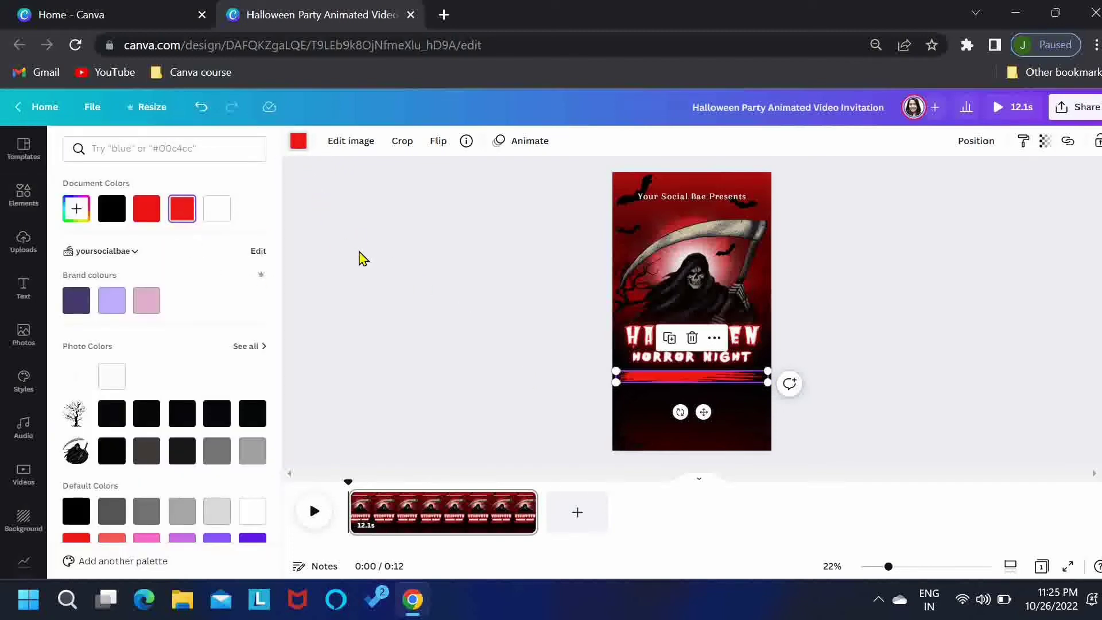
key(Escape)
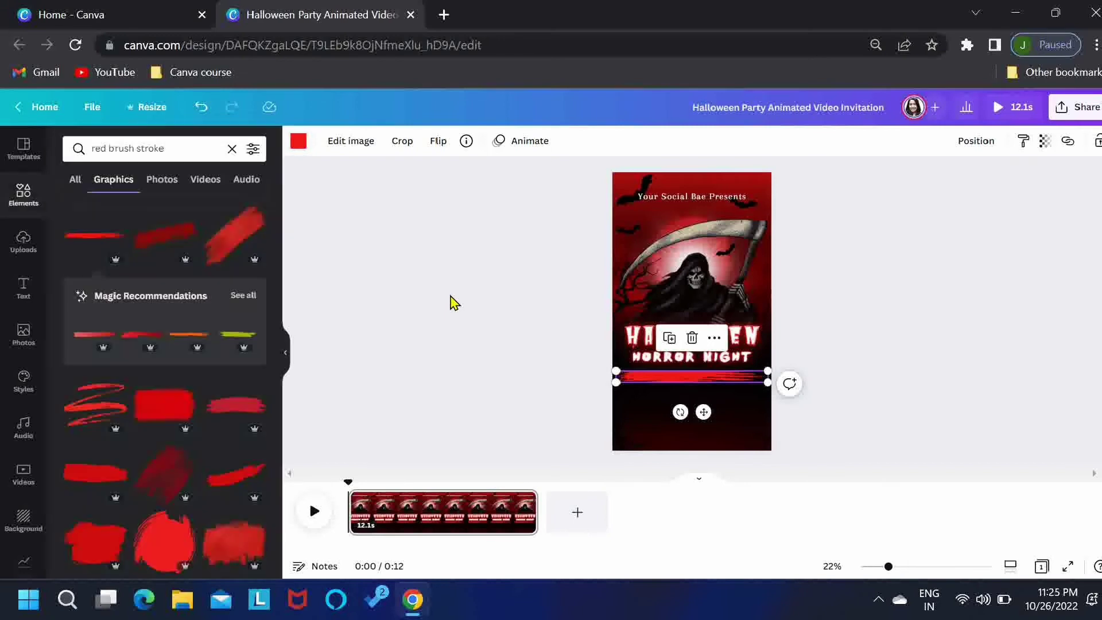
Give the 'Thursday, Oct 31 | 9 PM' date text a Lift effect at intensity 100
key(Escape)
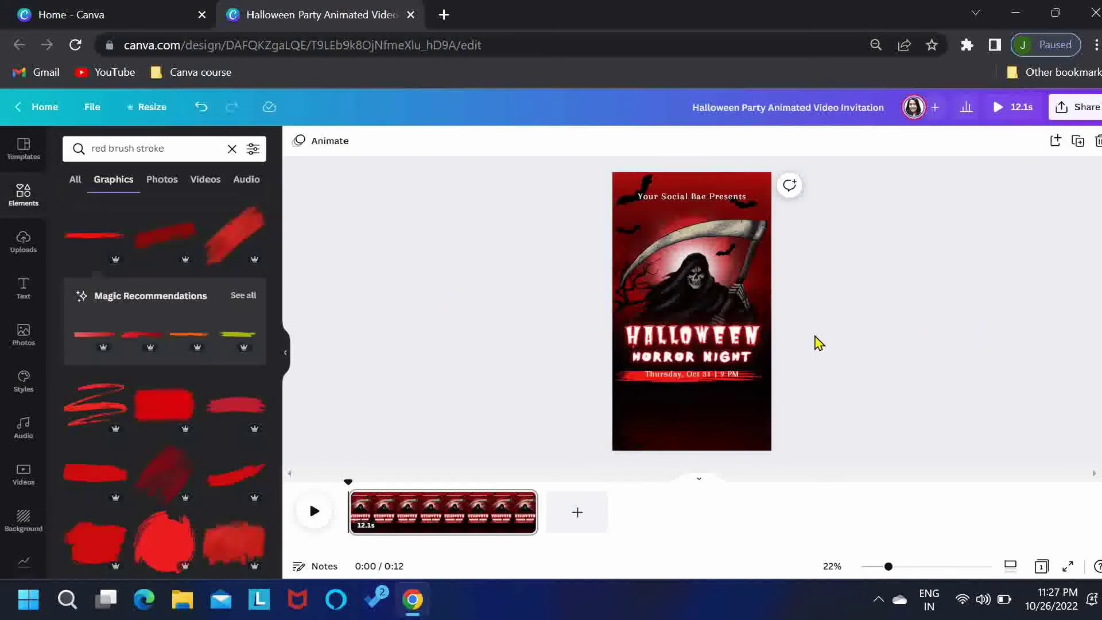
click(722, 376)
click(739, 148)
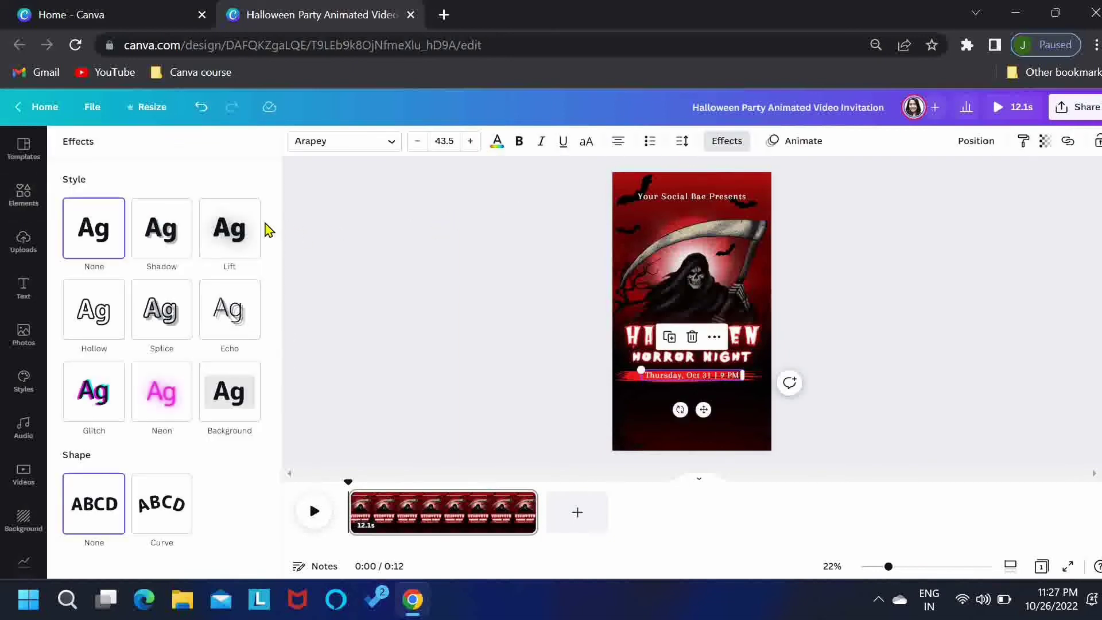
click(238, 229)
drag(161, 304, 309, 331)
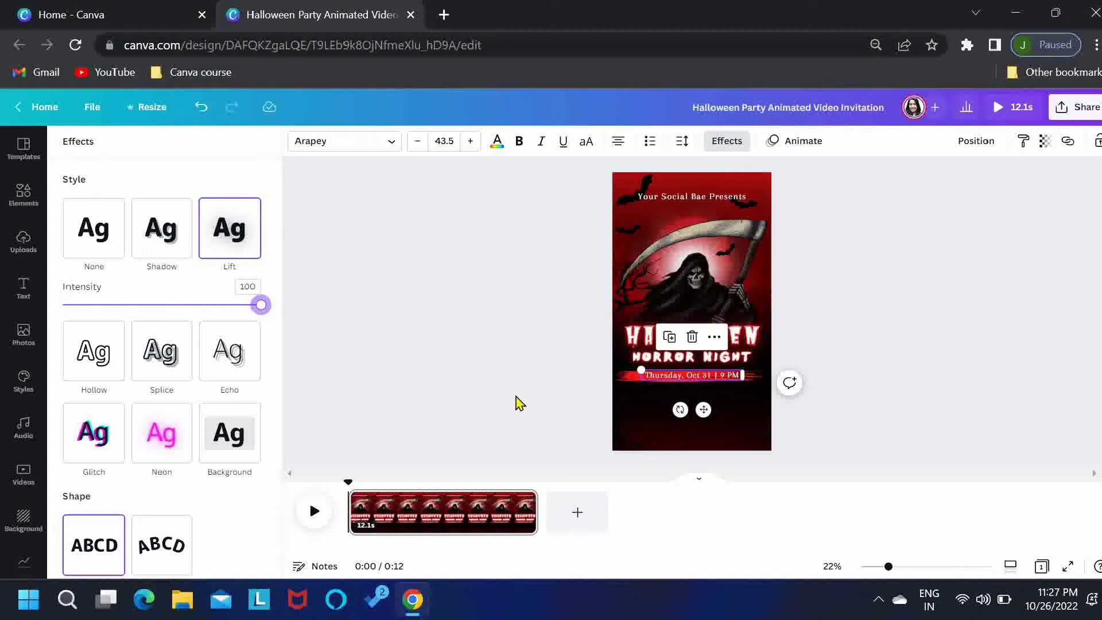
Animate the red brush banner with a slow left-to-right Wipe
click(629, 381)
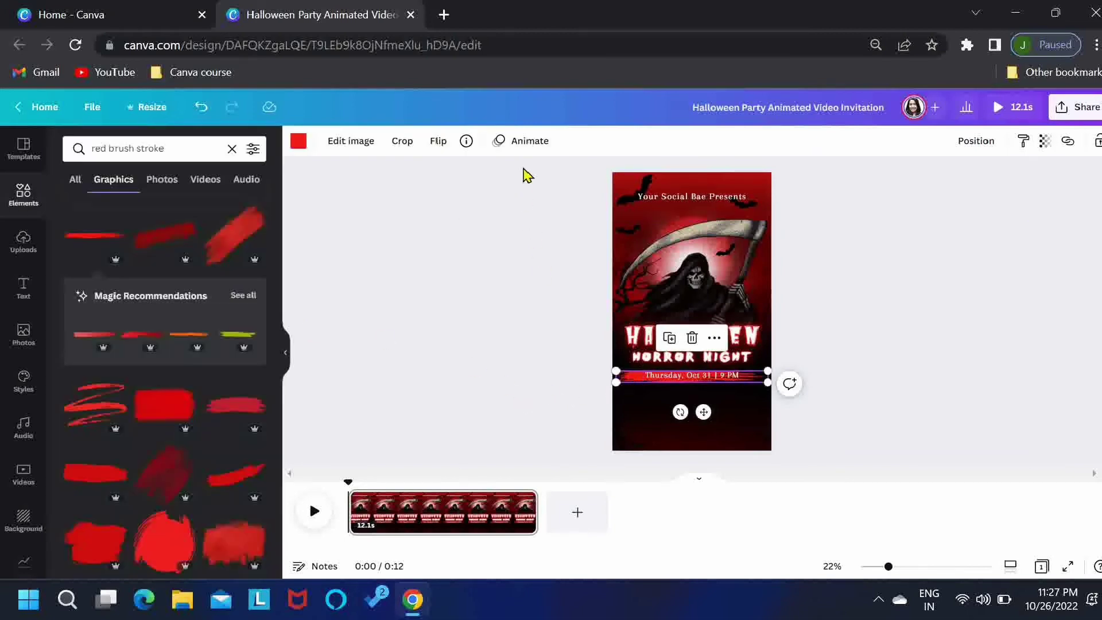
click(526, 144)
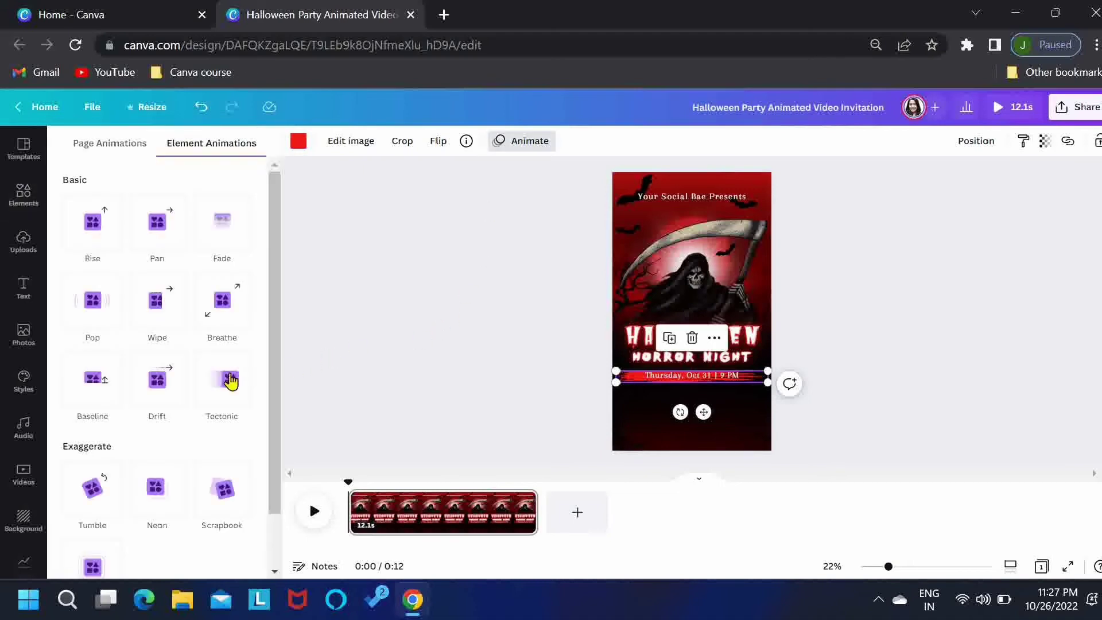
click(157, 315)
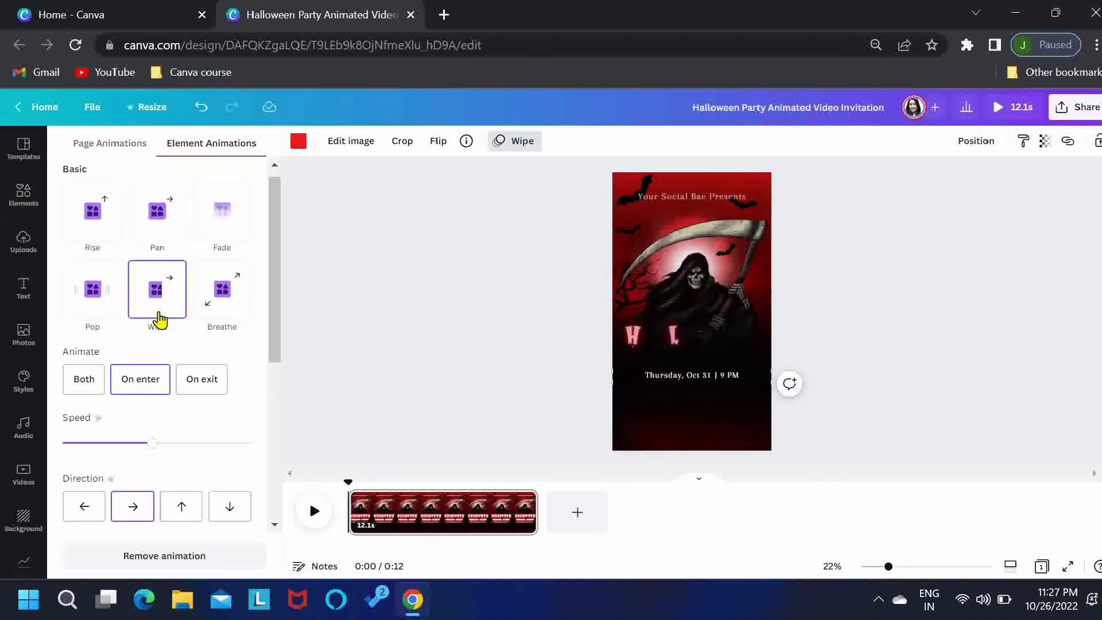
drag(278, 297, 278, 349)
click(129, 404)
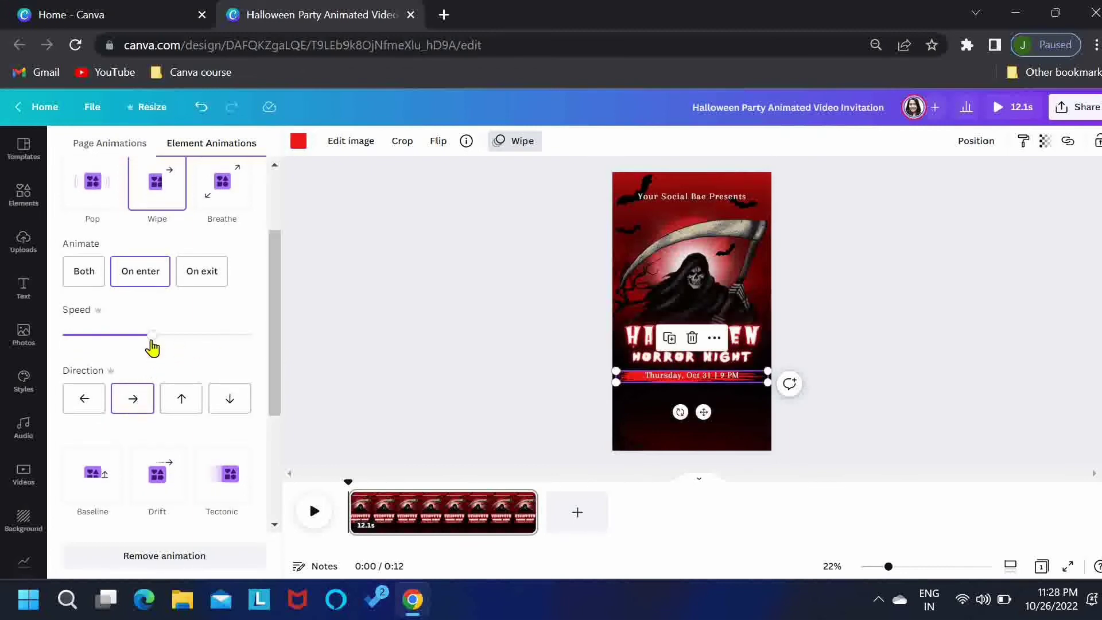
drag(153, 339, 83, 340)
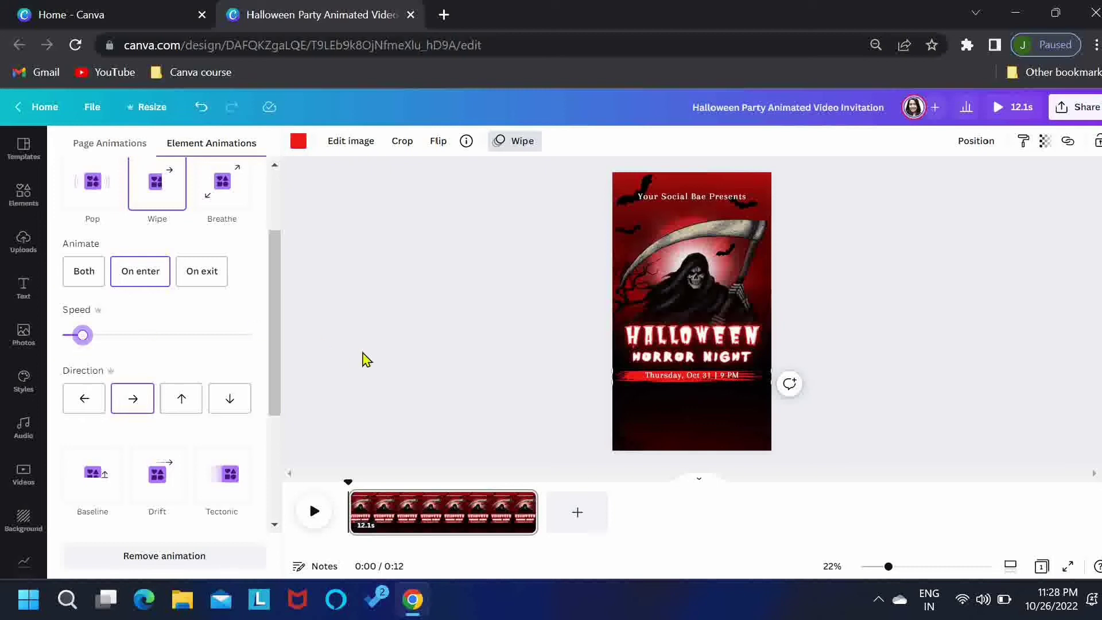
key(Escape)
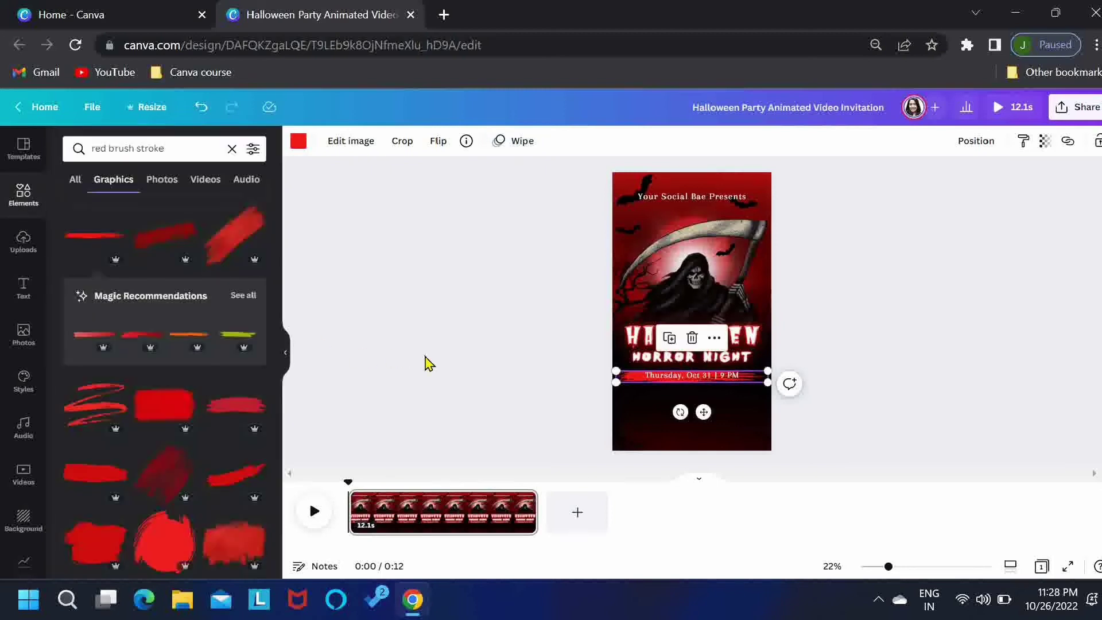
key(Escape)
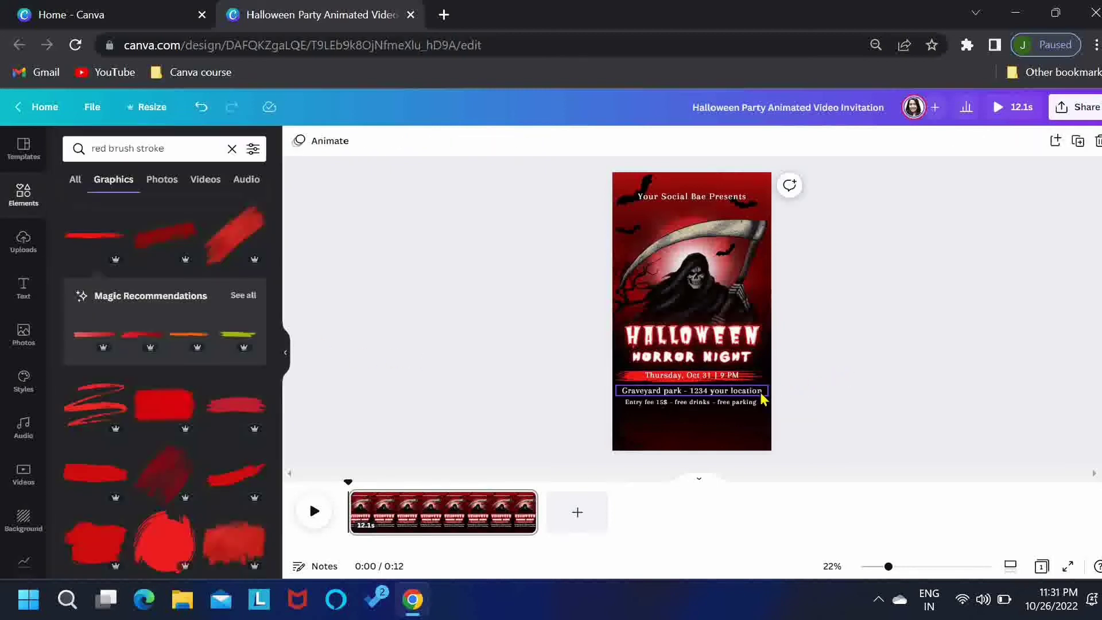
Apply a slowed-down Fade entrance to both the Graveyard park and Entry fee lines
click(757, 408)
shift+click(752, 405)
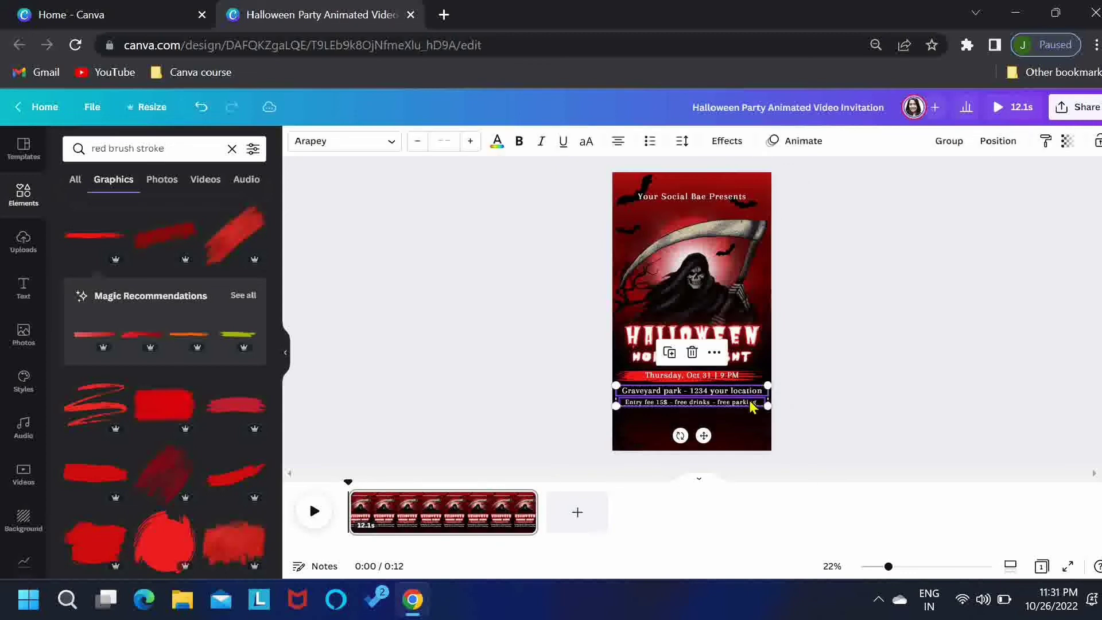
click(804, 143)
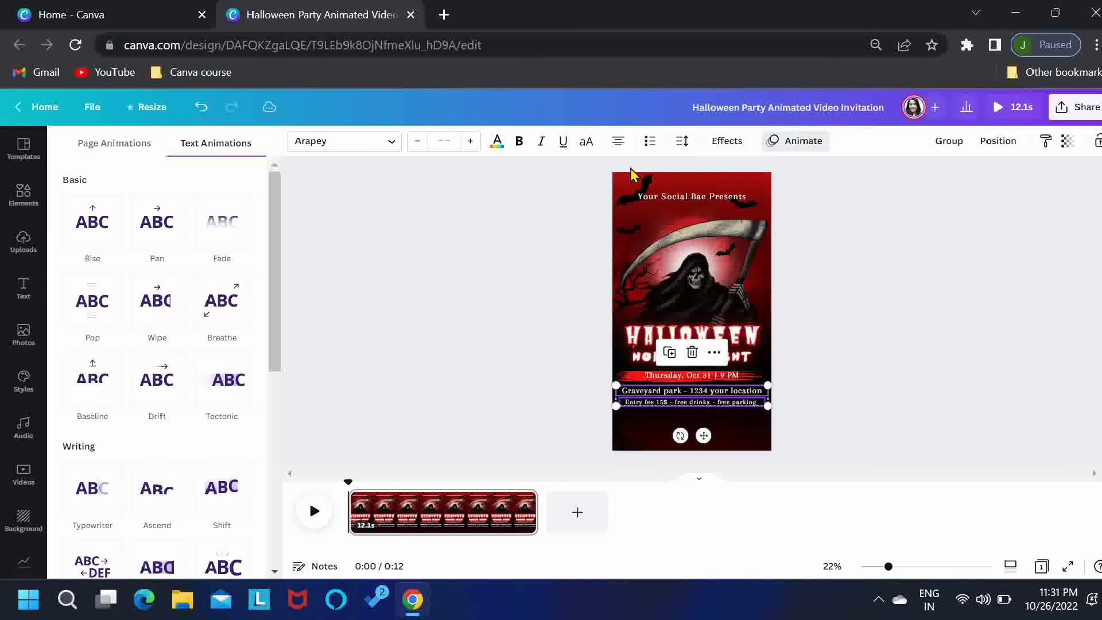
click(232, 229)
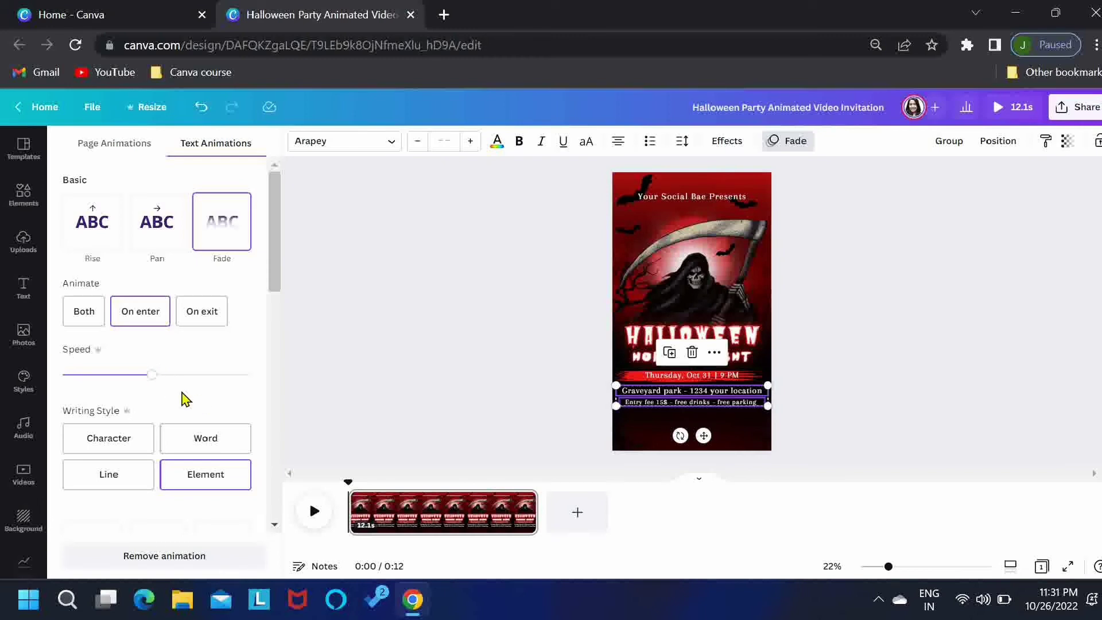
drag(152, 377, 93, 377)
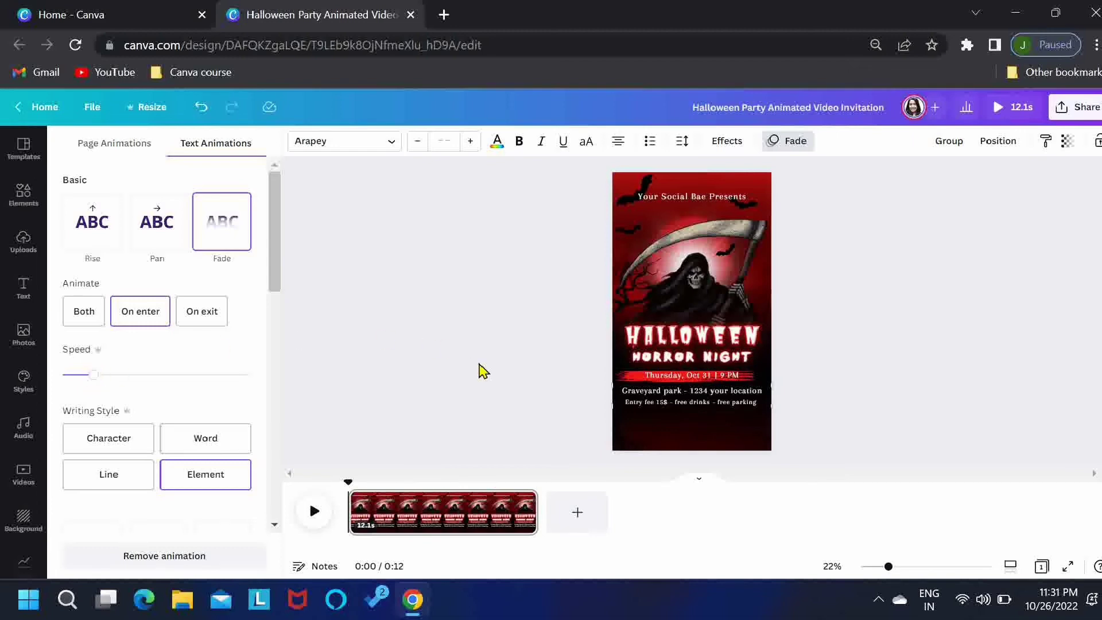
Add a 'COME AT YOUR OWN RISK' text box sized to one line below the details
key(Escape)
key(Escape)
key(t)
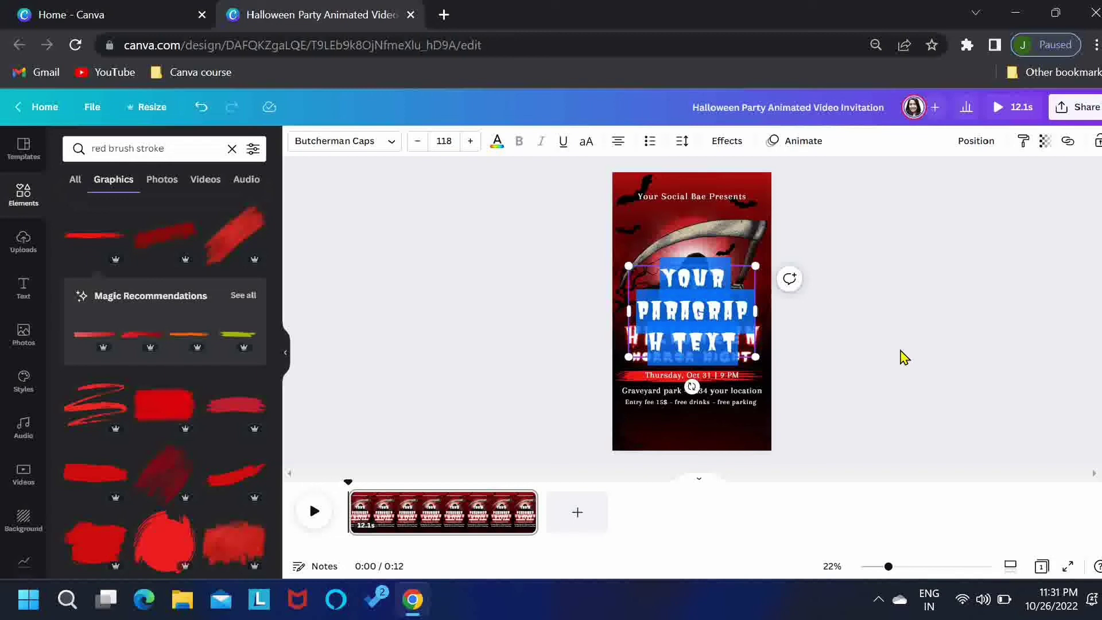
text(COME)
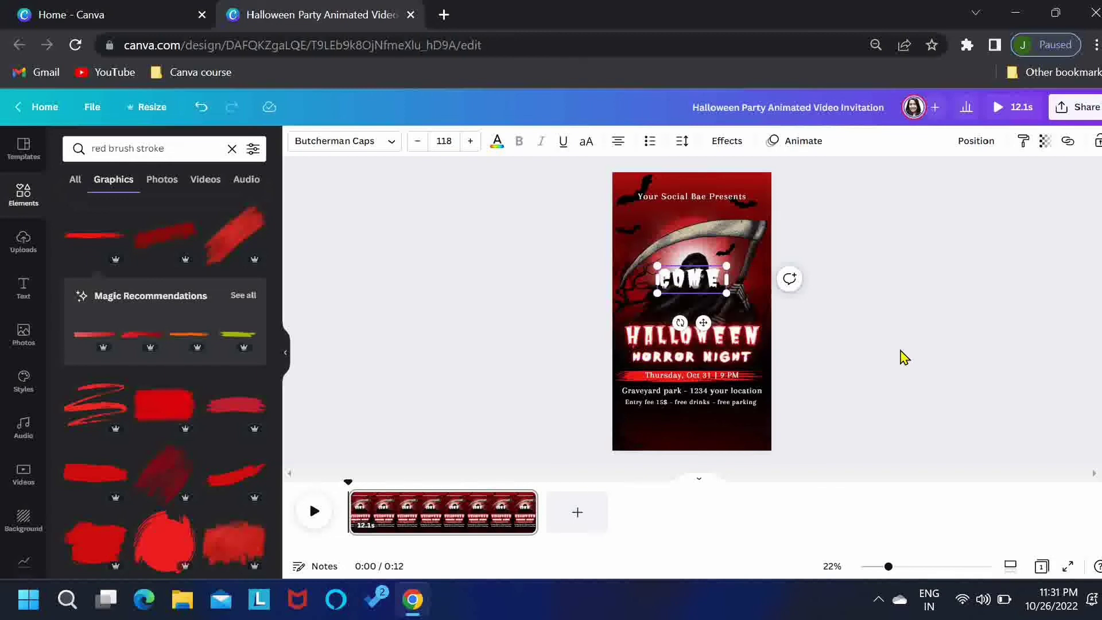
text( AT YOUR OWN)
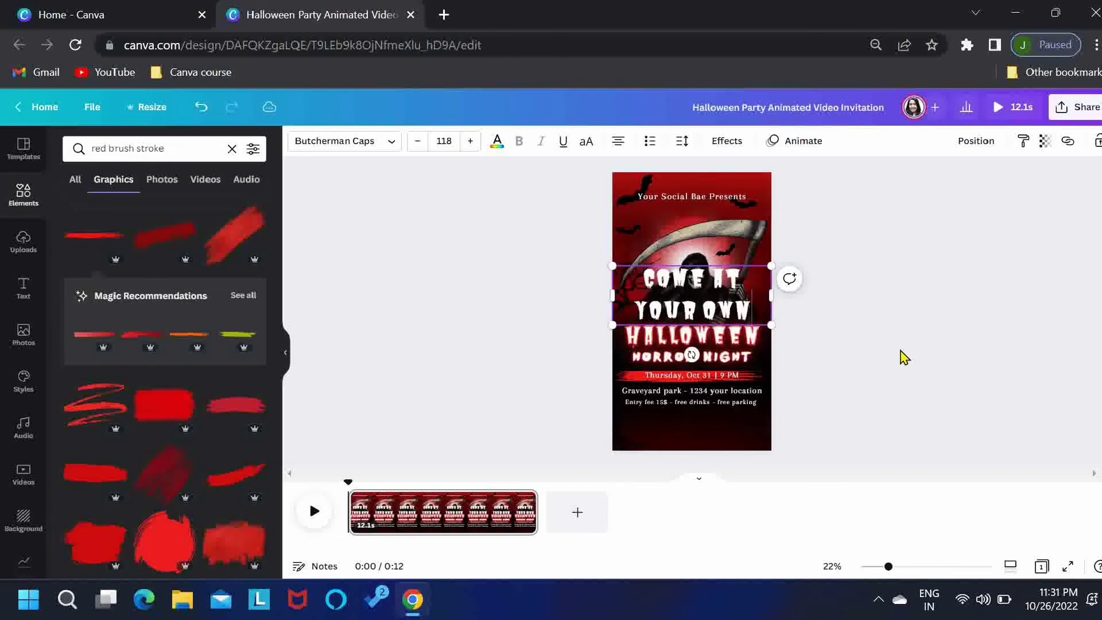
text( RISK)
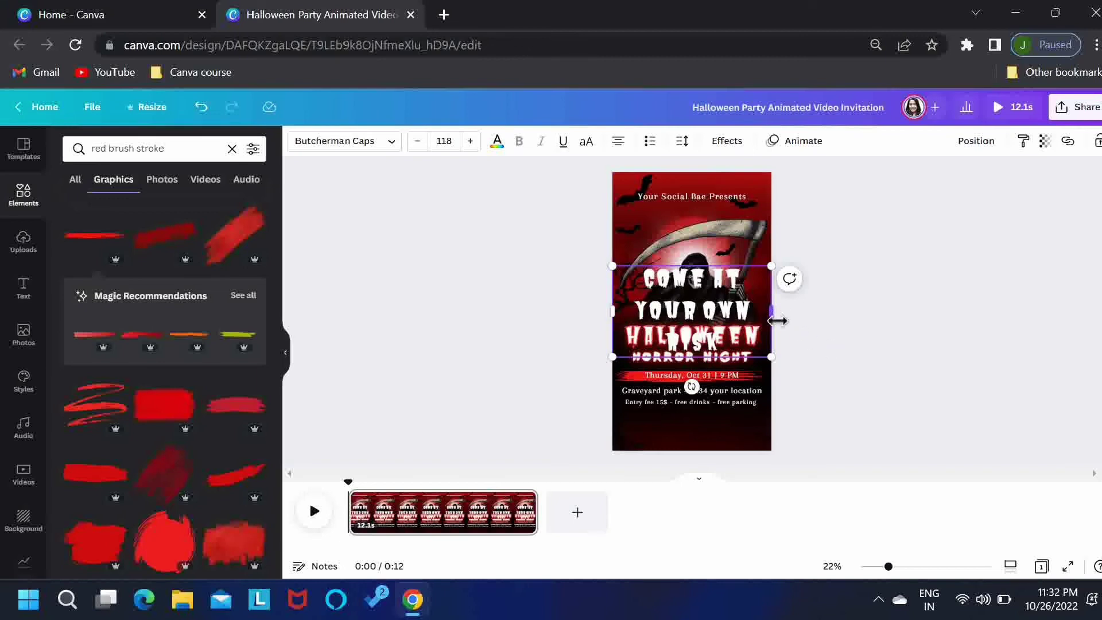
drag(769, 359, 803, 315)
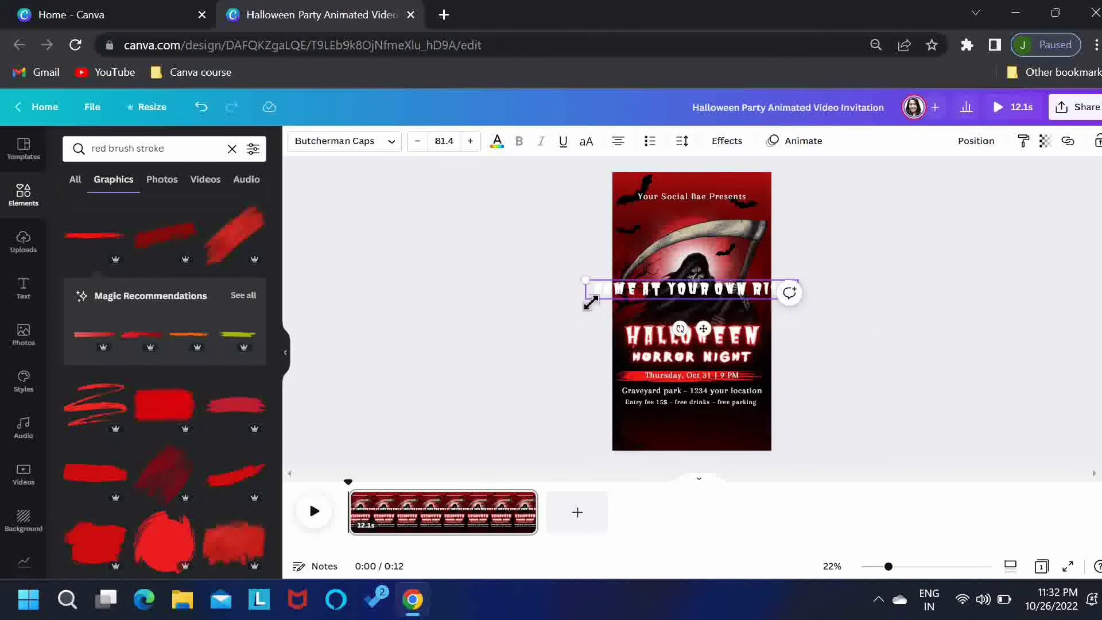
drag(591, 291, 613, 295)
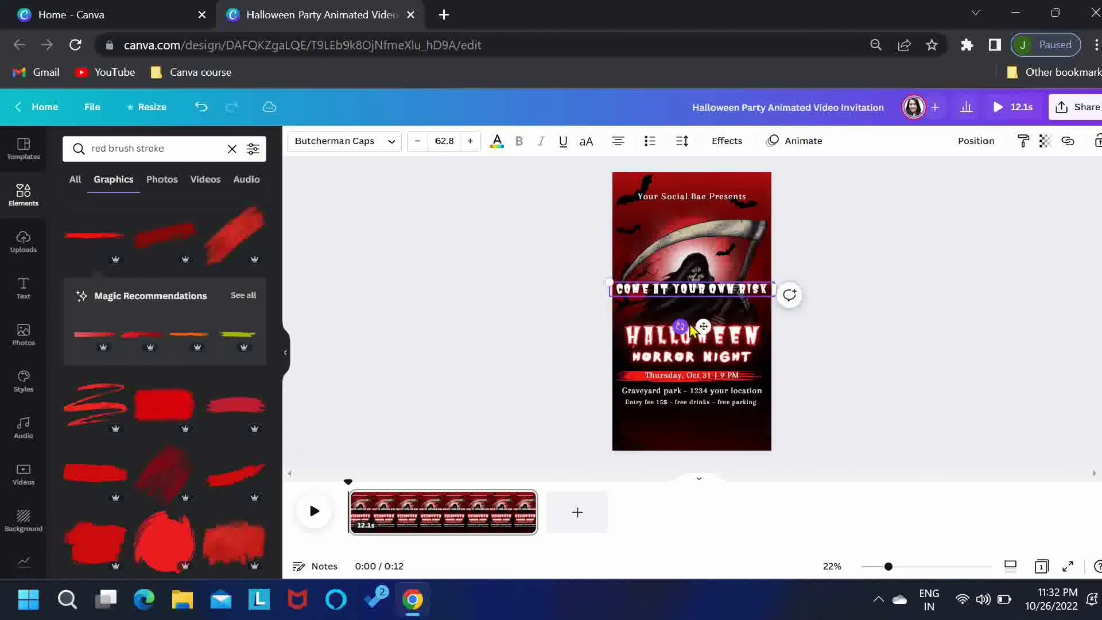
drag(703, 326, 702, 451)
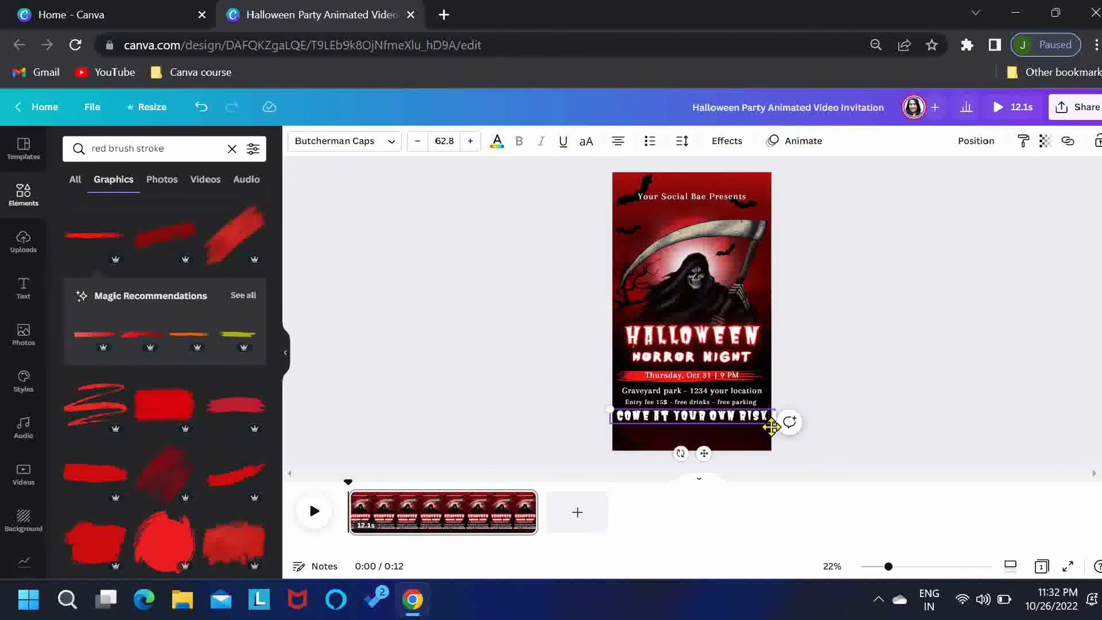
drag(769, 424, 766, 425)
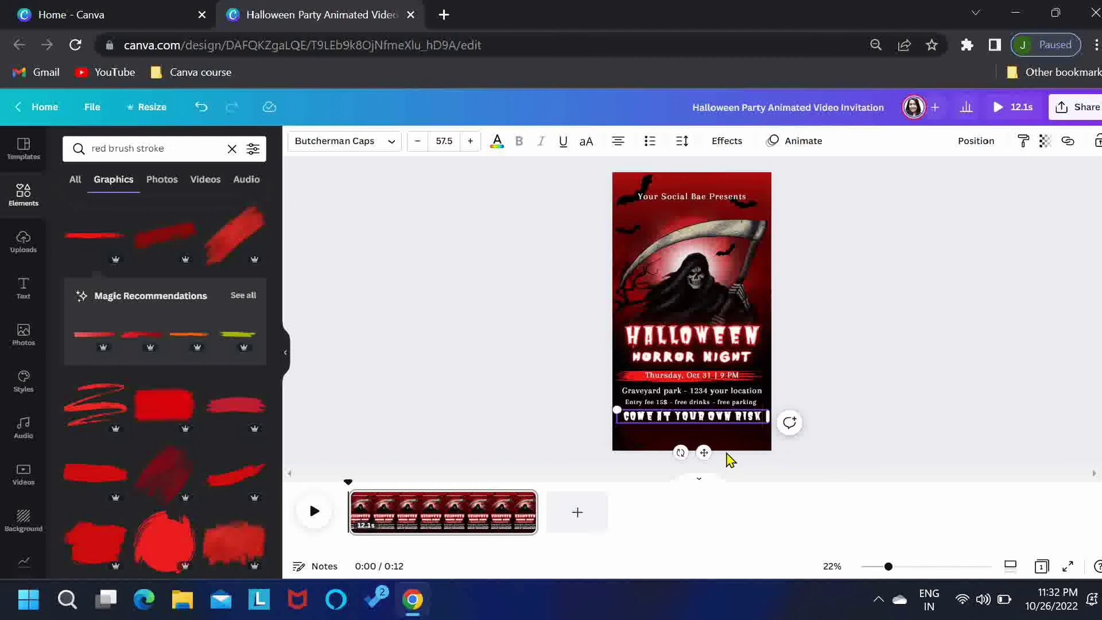
Colour the COME AT YOUR OWN RISK tagline red
click(869, 397)
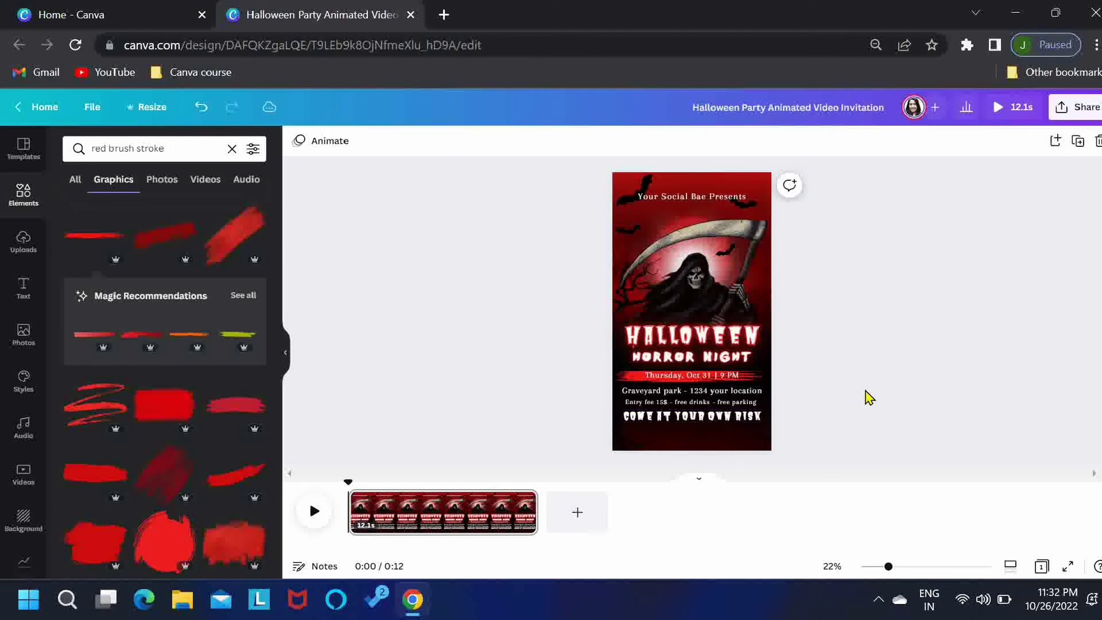
click(730, 424)
click(494, 145)
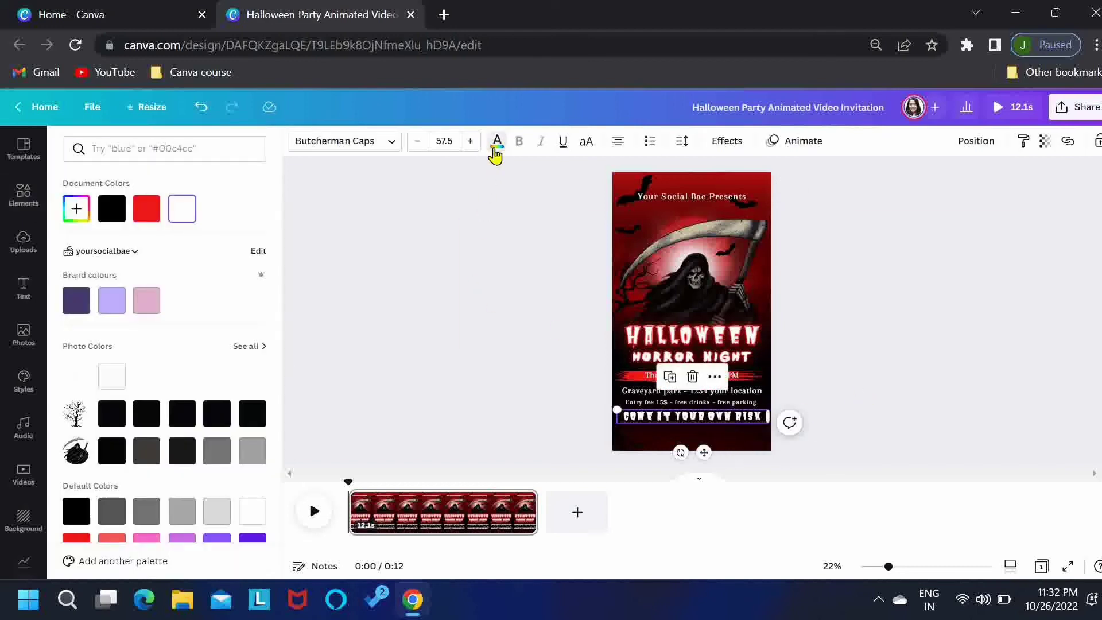
click(147, 209)
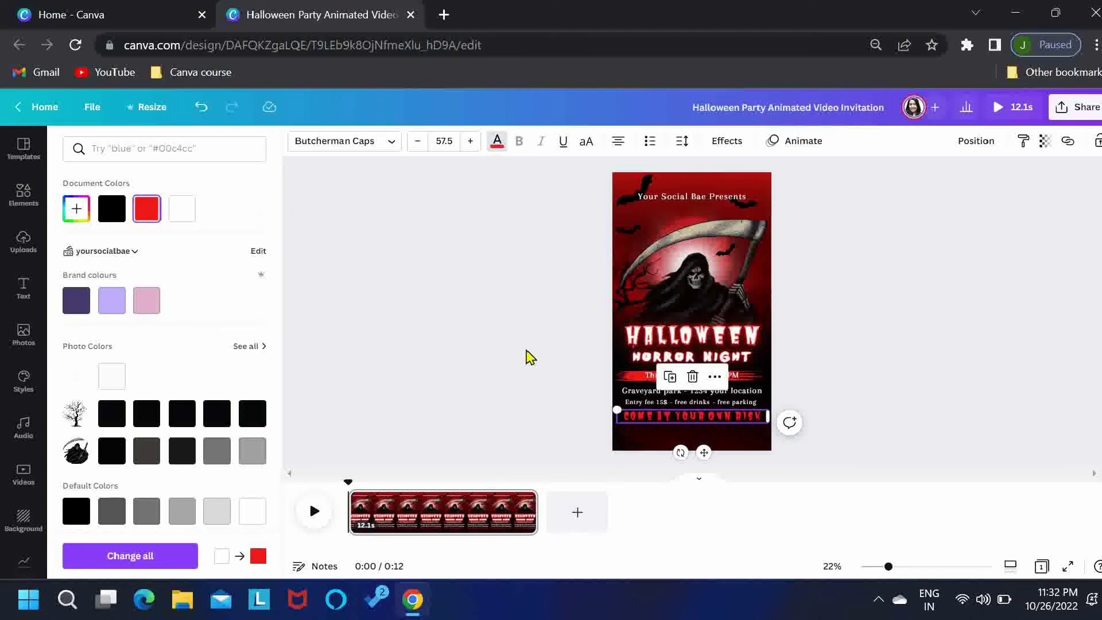
Search photos for 'black cat eyes' and add the yellow cat-eyes photo
click(546, 387)
click(546, 386)
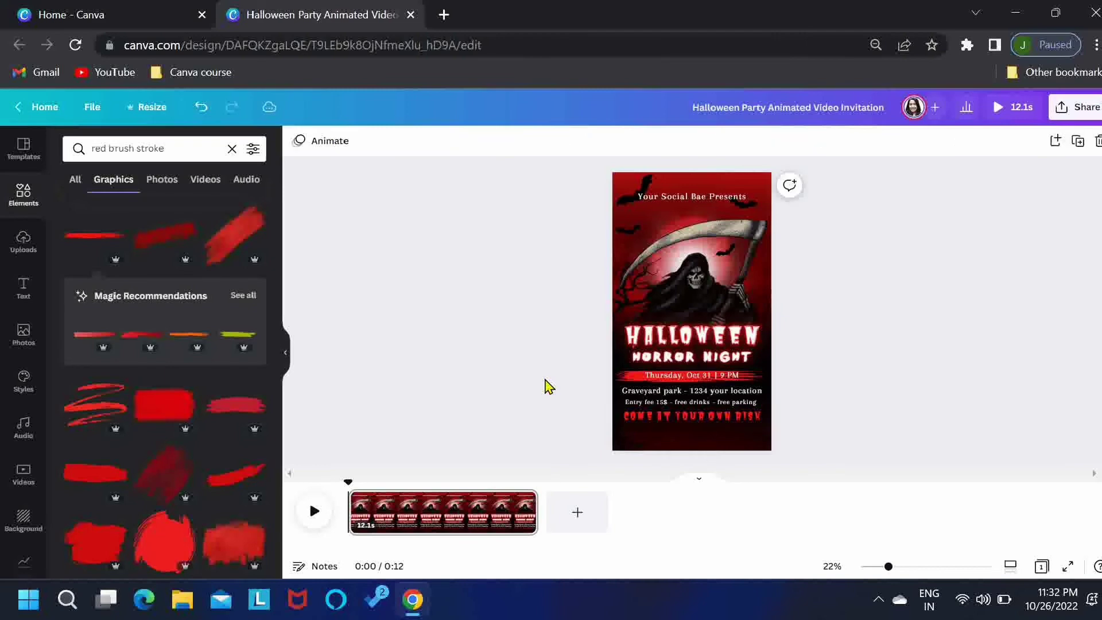
drag(177, 148, 80, 143)
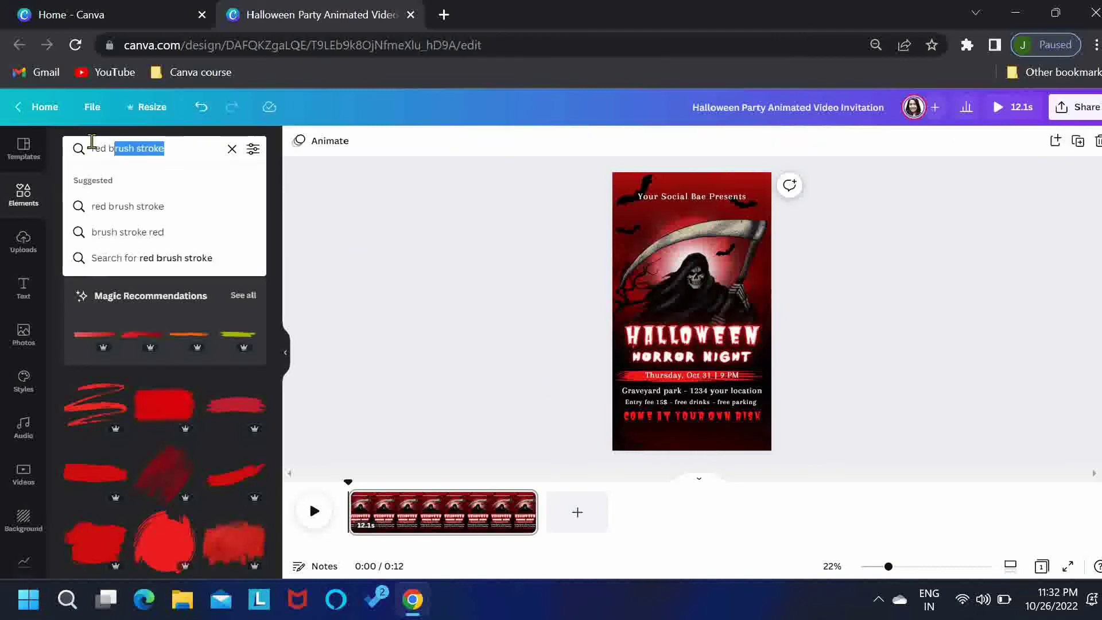
text(black cat)
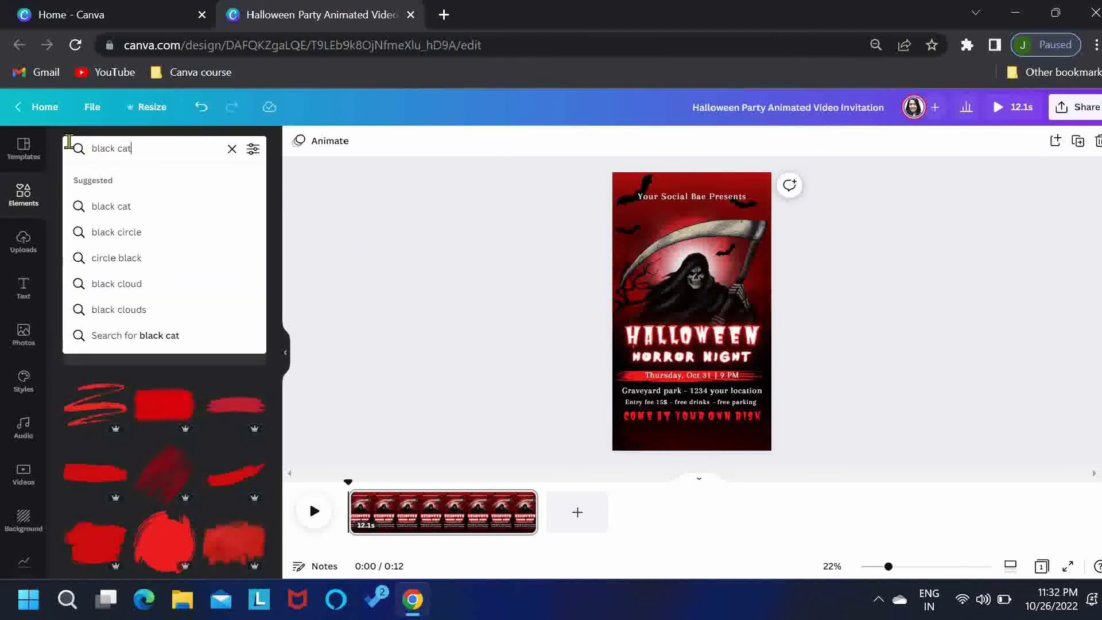
text( eyes)
key(Return)
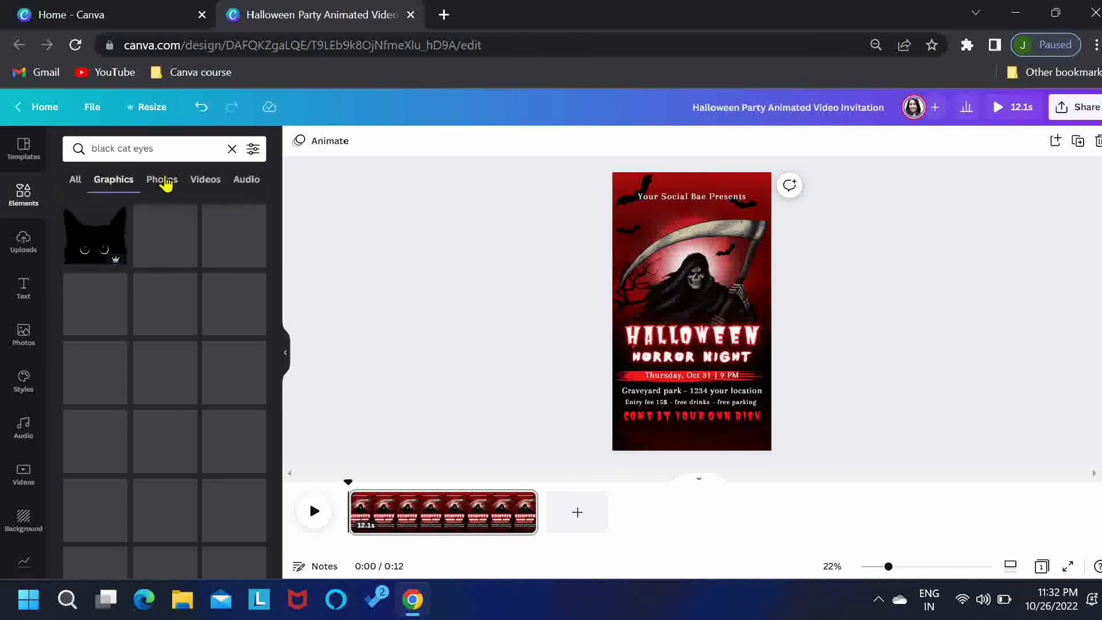
click(164, 183)
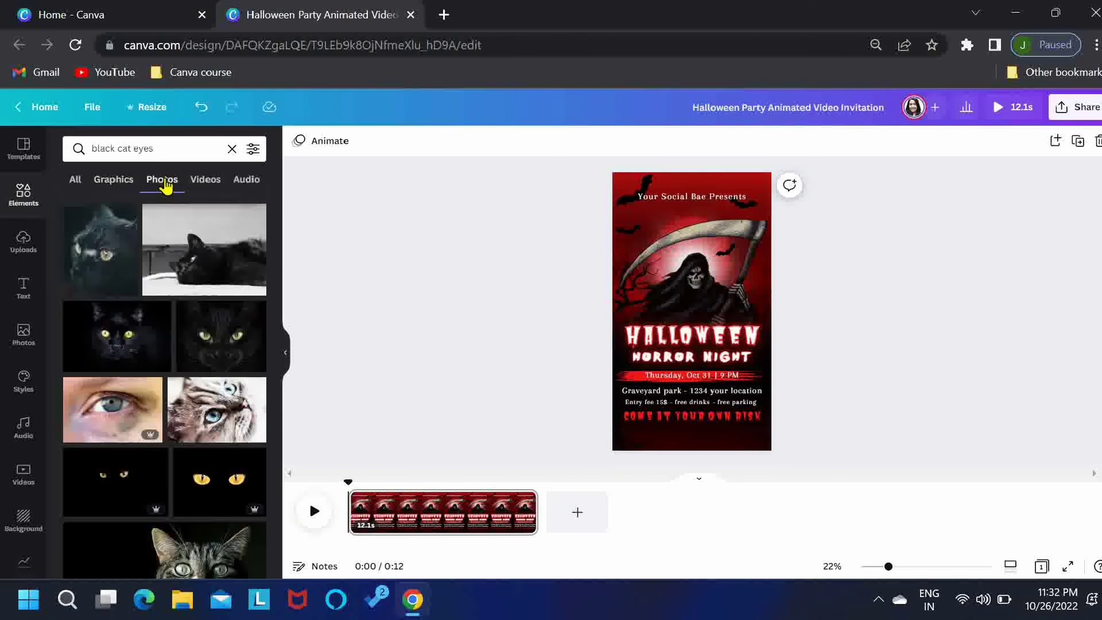
drag(280, 208, 285, 287)
scroll(205, 329, down, 1)
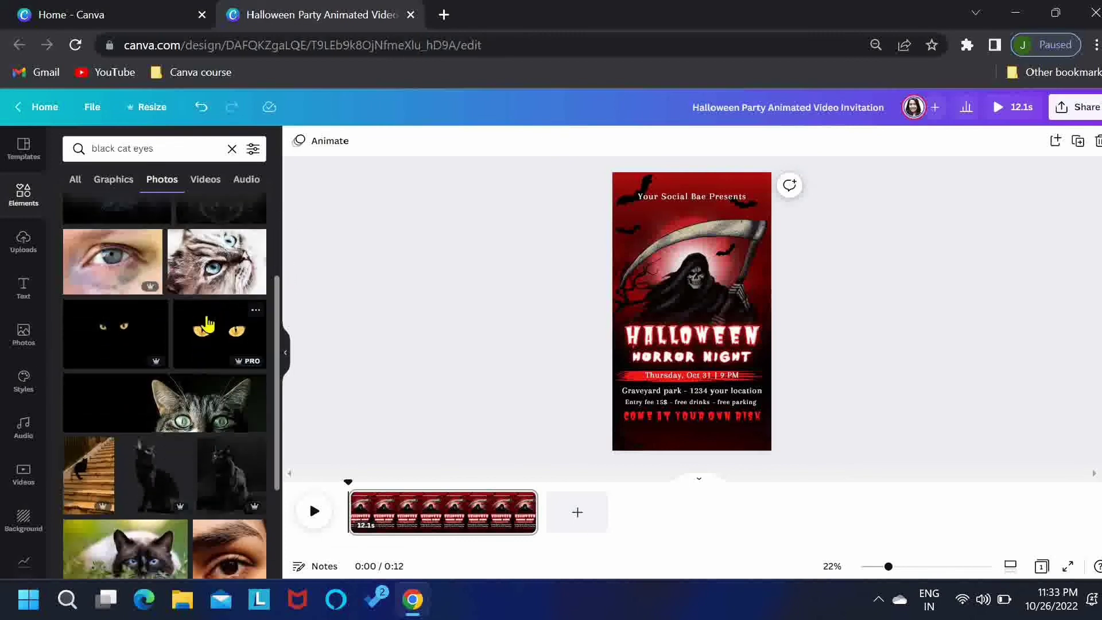
click(207, 343)
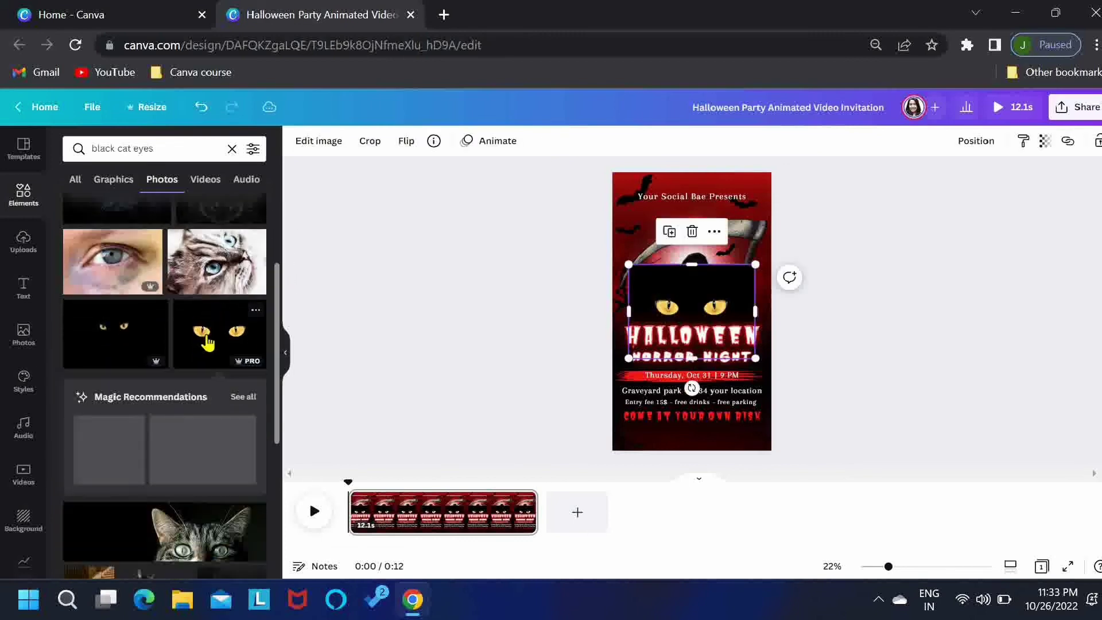
Remove the cat-eyes photo's background with Background Remover
click(319, 144)
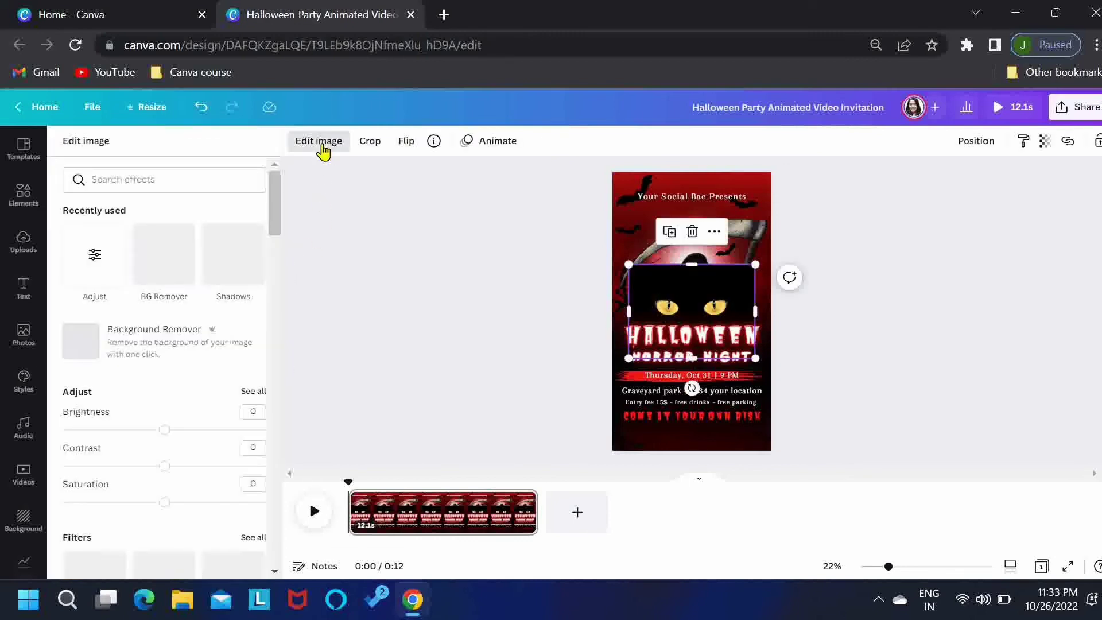
click(184, 347)
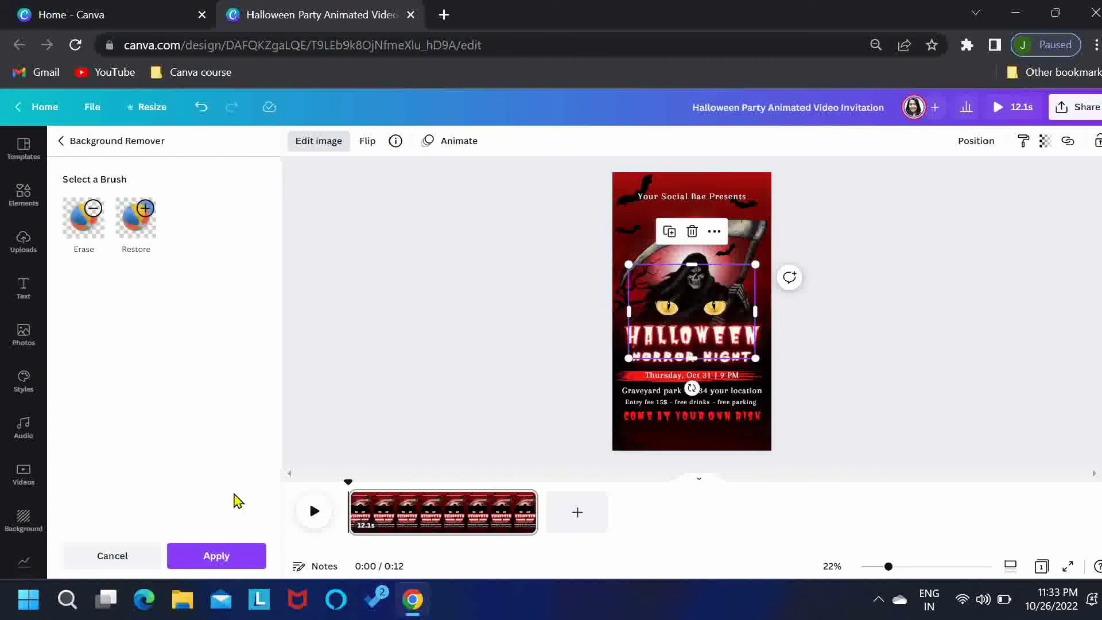
click(219, 557)
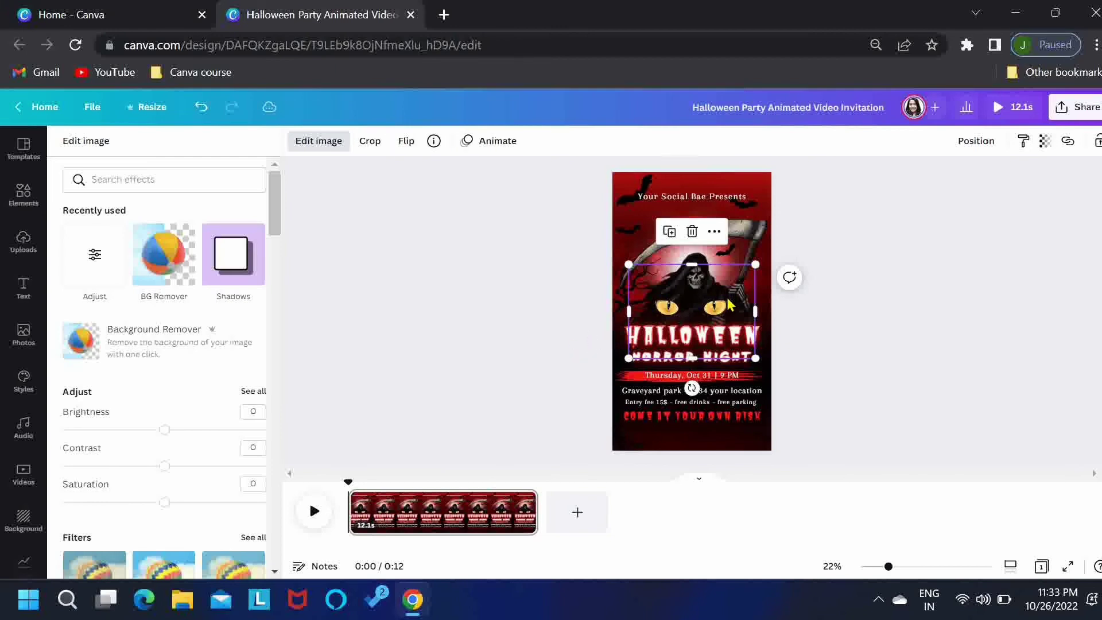
Move the cat eyes below the tagline, cropping and shrinking them to fit
drag(728, 306, 727, 426)
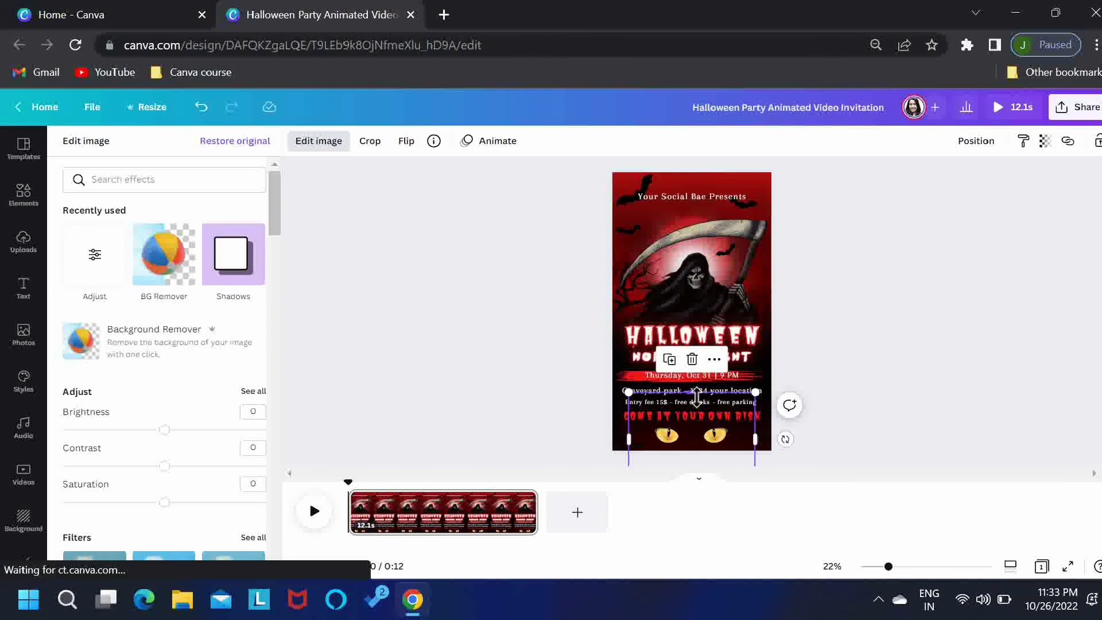
drag(694, 406, 698, 425)
drag(758, 443, 700, 450)
key(Escape)
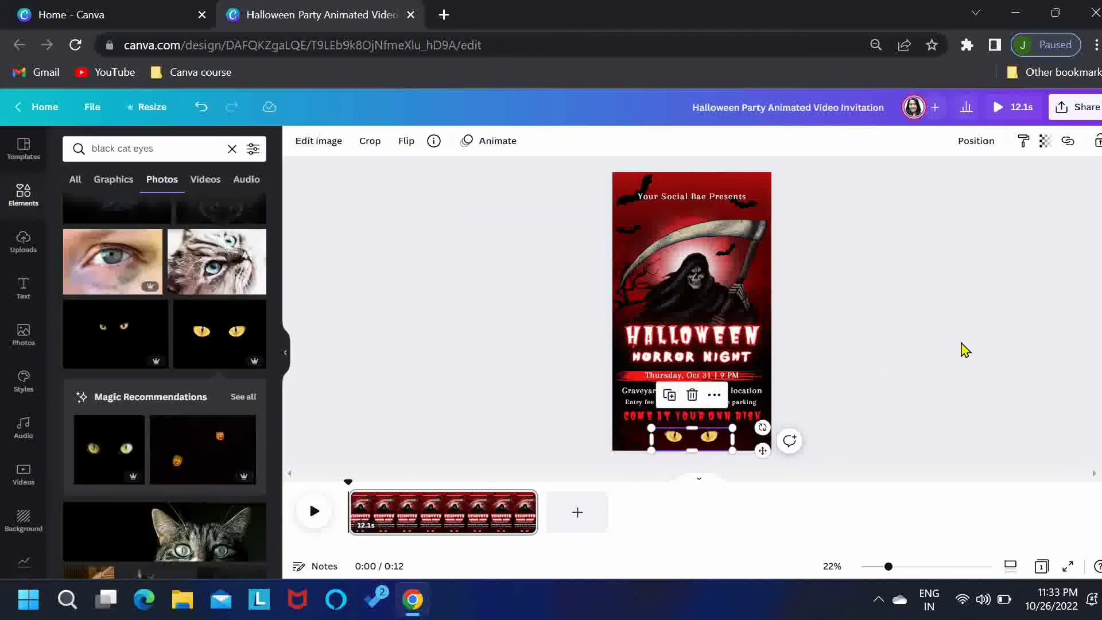
click(965, 349)
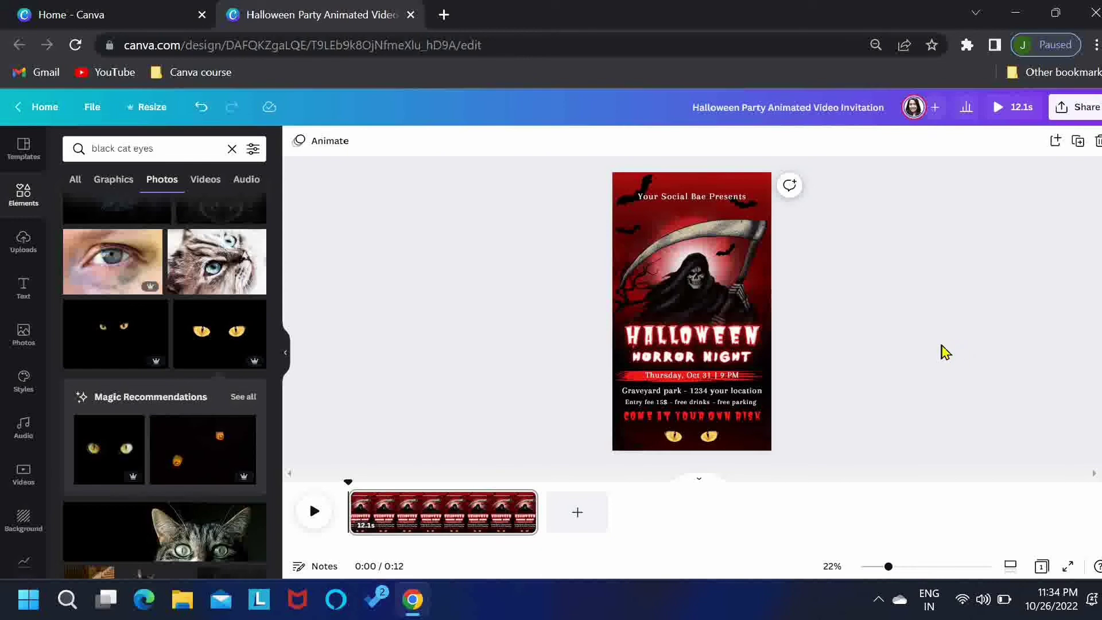
Adjust the cat eyes: Contrast 6, Saturation -85, Tint -86, X-Process 23, Clarity 38, Vibrance 37, Highlights -33
click(718, 441)
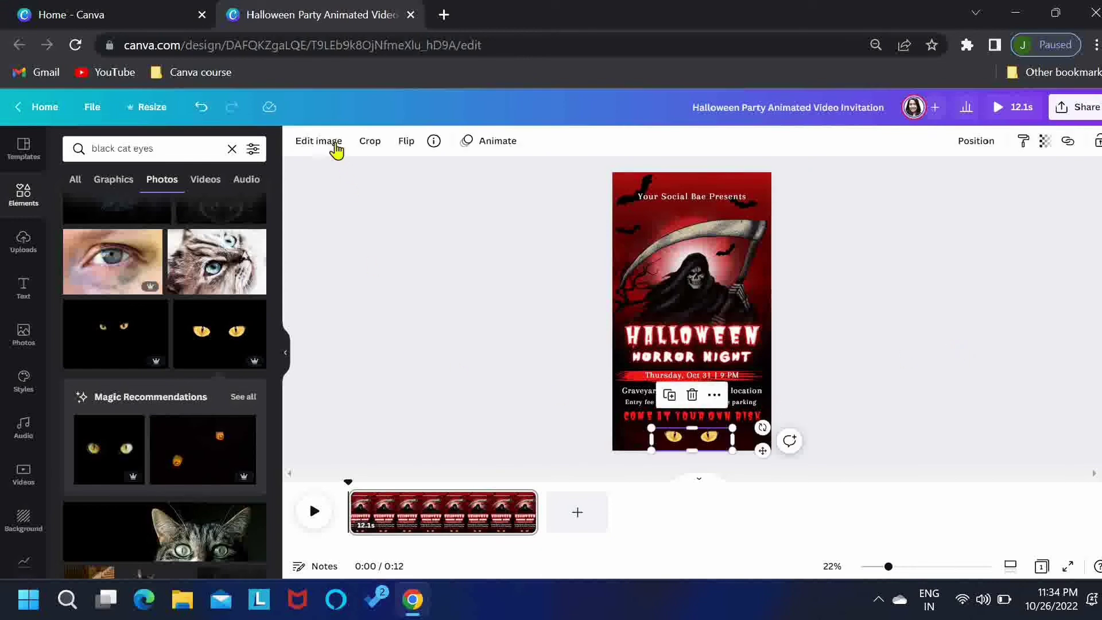
click(331, 142)
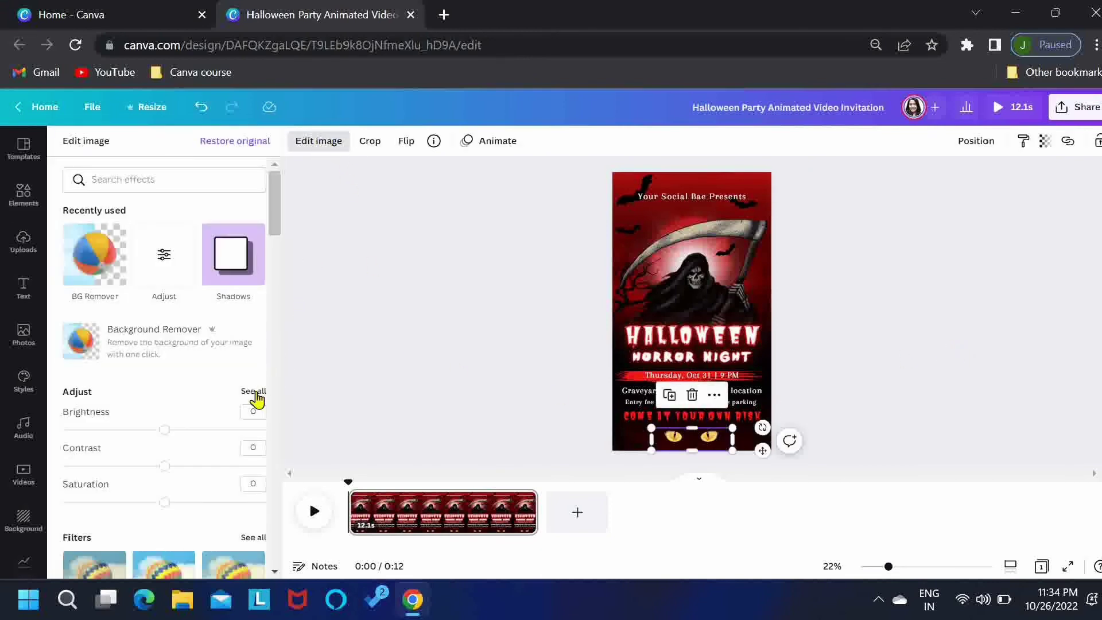
click(253, 393)
drag(164, 234, 79, 271)
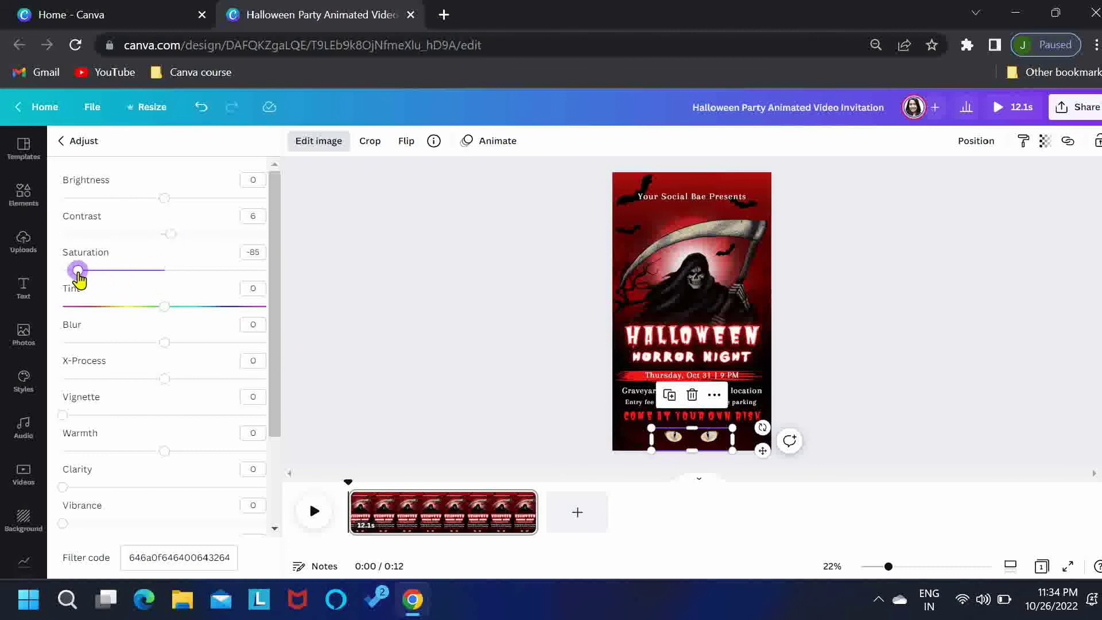
drag(164, 306, 78, 307)
drag(164, 378, 188, 381)
scroll(271, 382, down, 1)
drag(153, 415, 140, 418)
click(64, 451)
drag(81, 459, 131, 488)
click(191, 558)
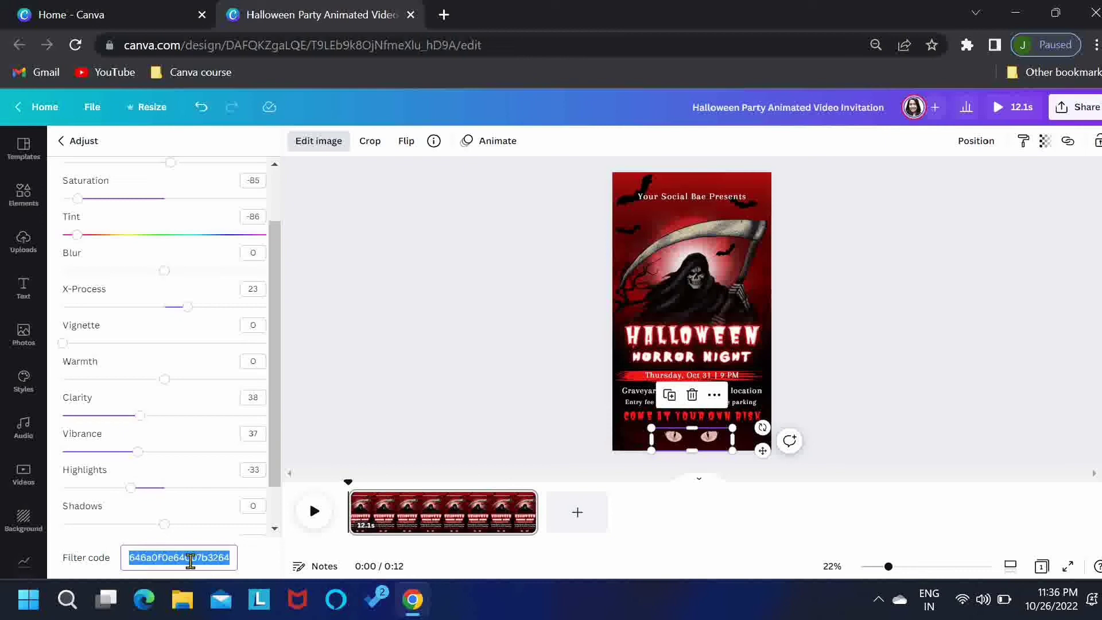
Give the cat eyes a Drift photo animation heading up, with increased intensity
click(494, 147)
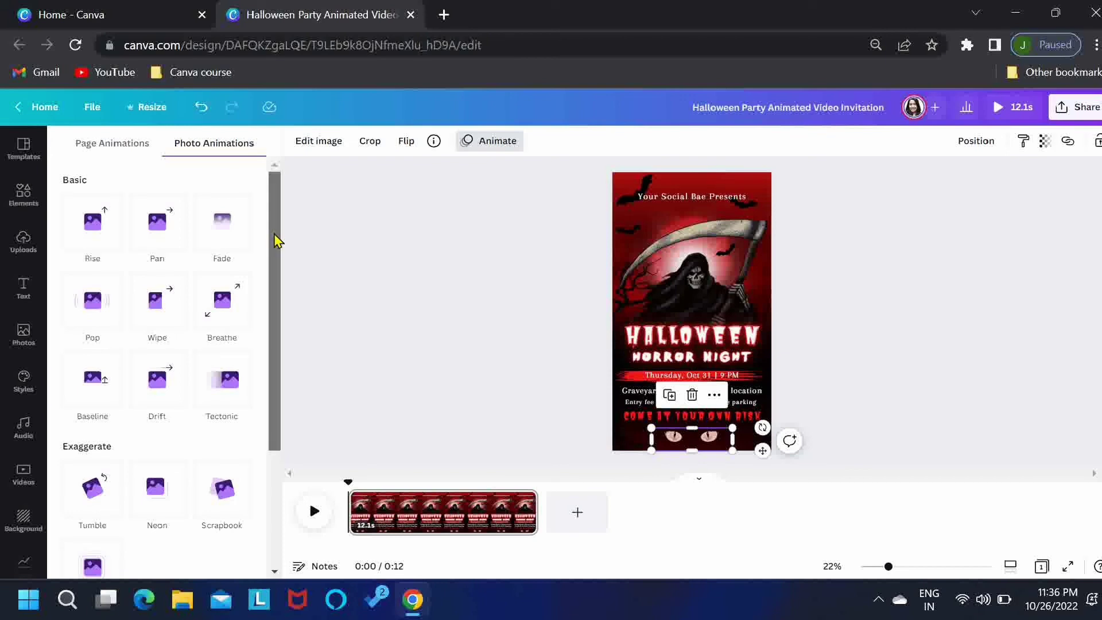
drag(276, 240, 271, 313)
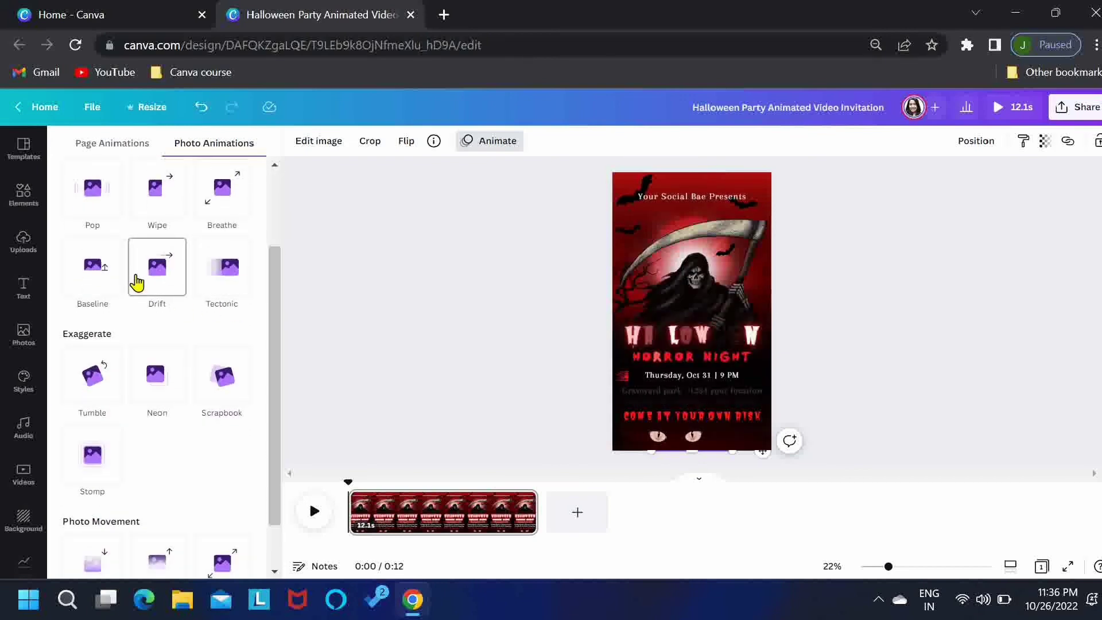
click(137, 282)
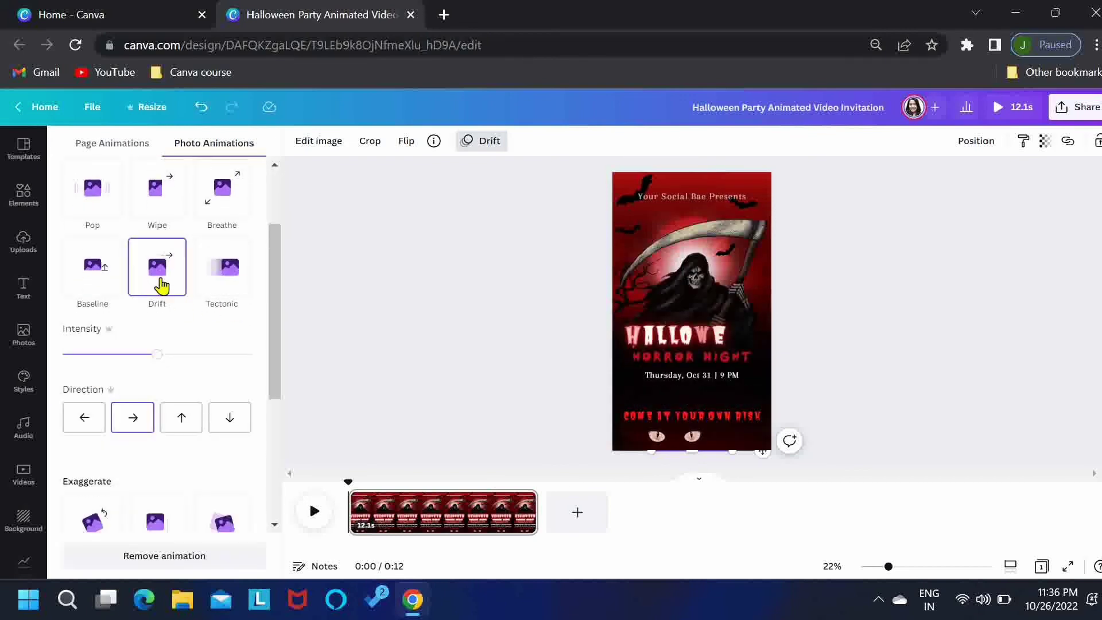
click(181, 428)
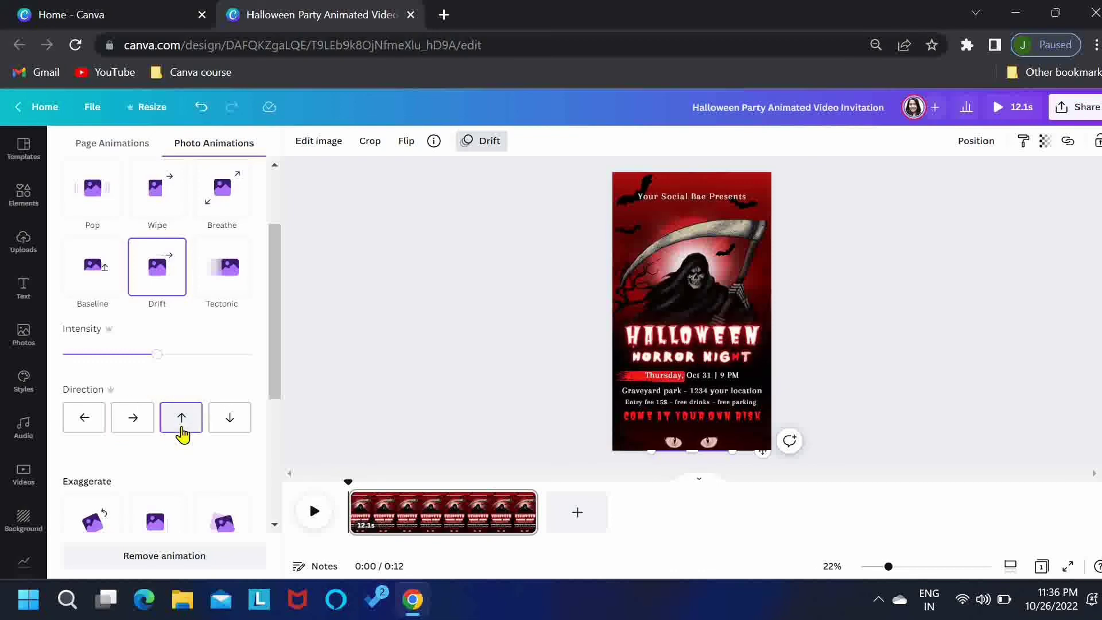
drag(155, 355, 75, 357)
click(147, 358)
drag(148, 365, 166, 379)
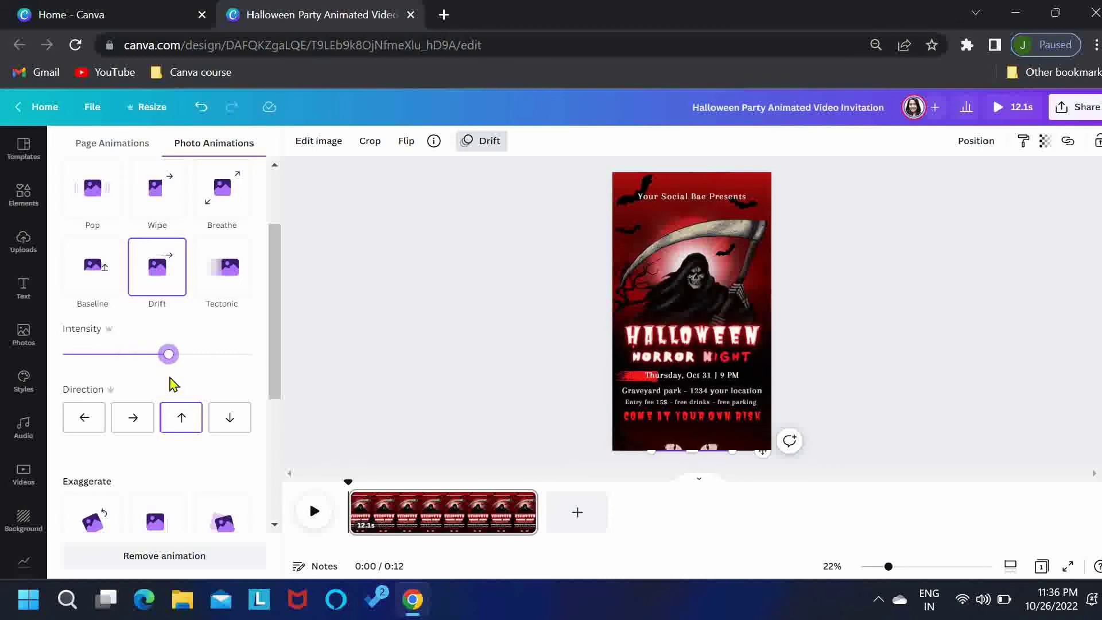
drag(168, 354, 199, 357)
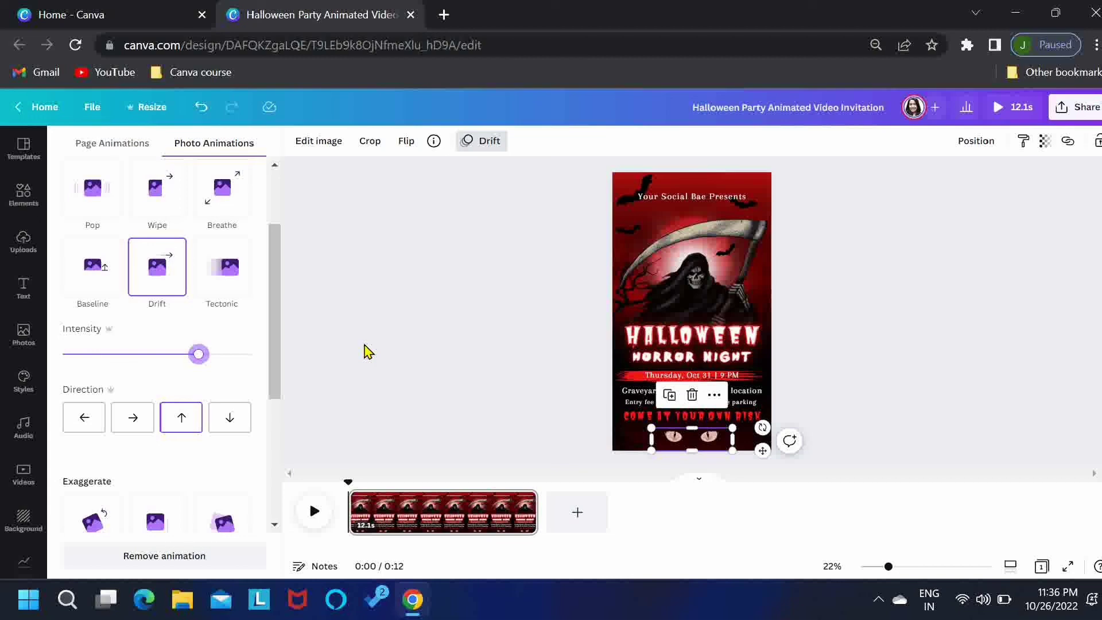
key(Escape)
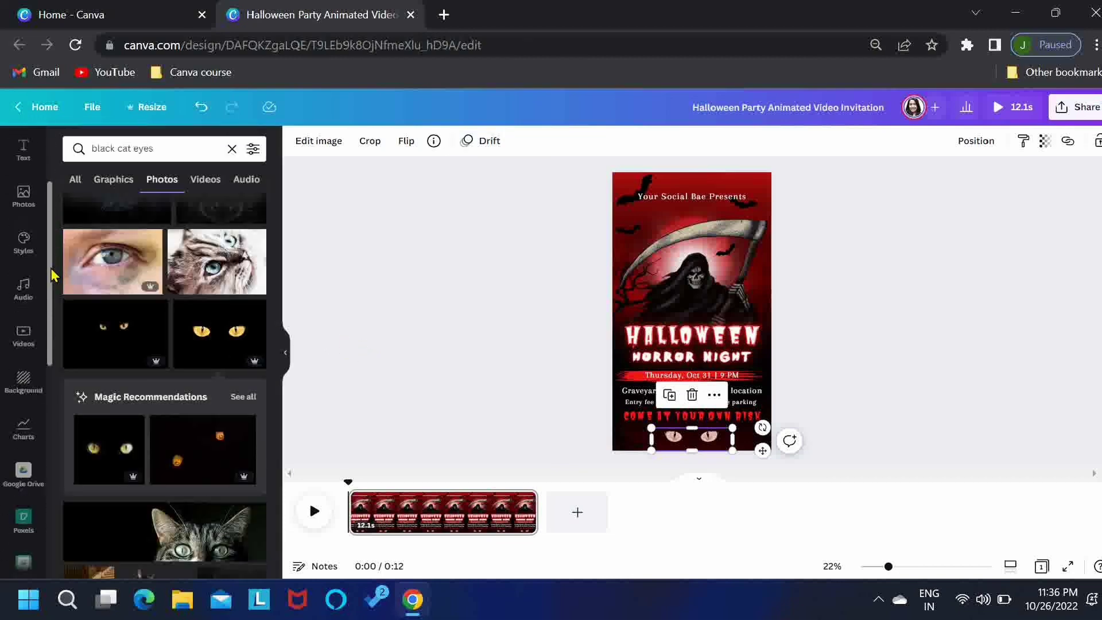
Search the audio library for 'horror impact' to find the 0:12 Horror Impact track
scroll(26, 276, down, 3)
click(23, 269)
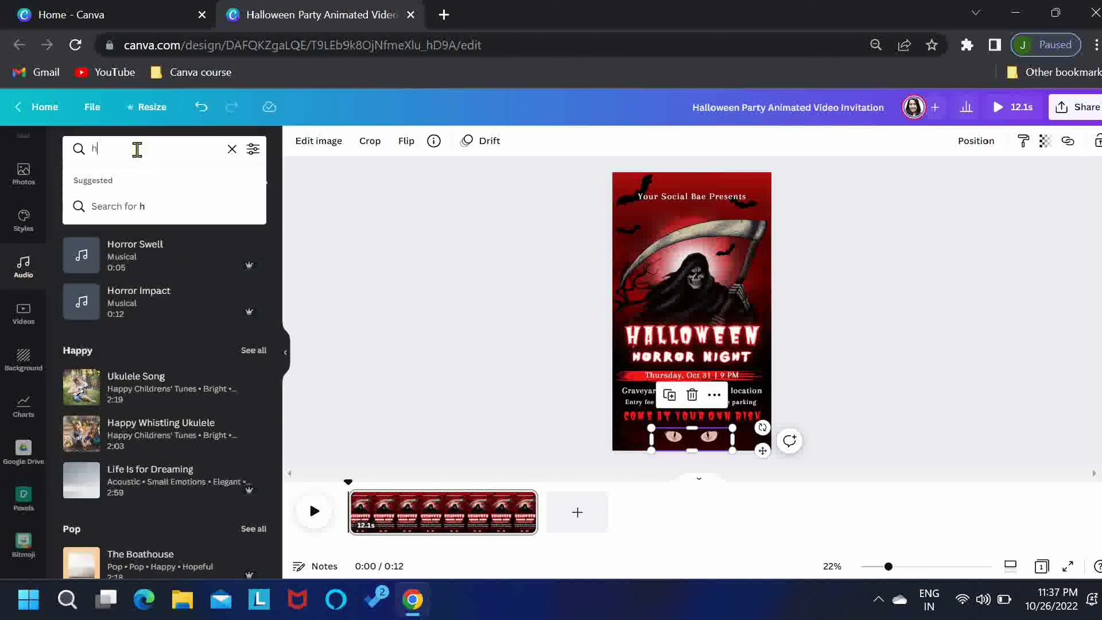
text(orror)
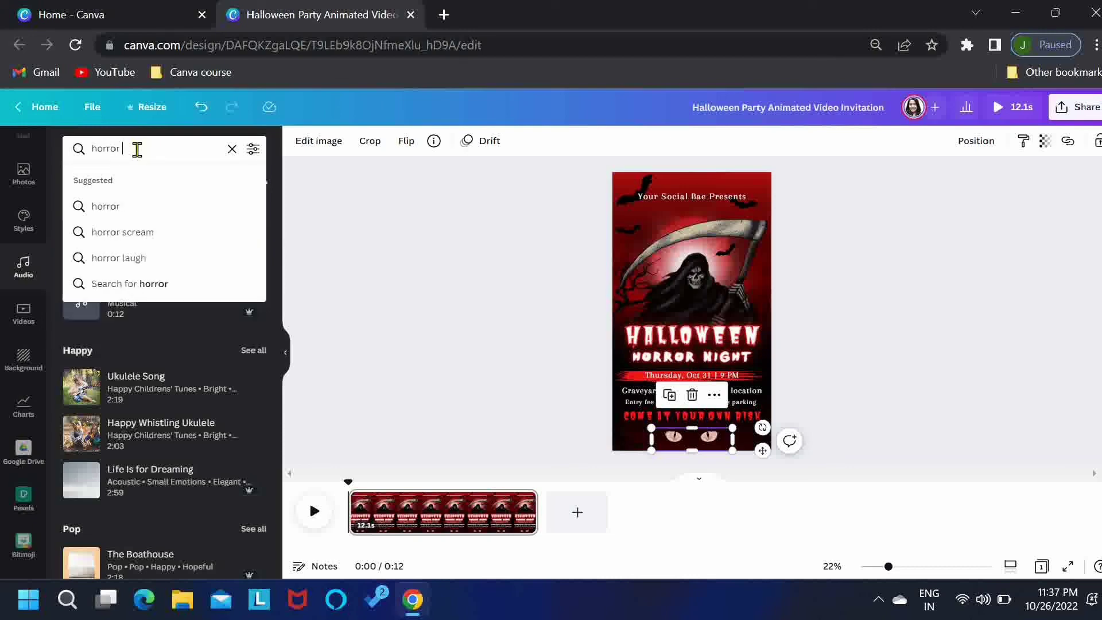
text( impact)
key(Return)
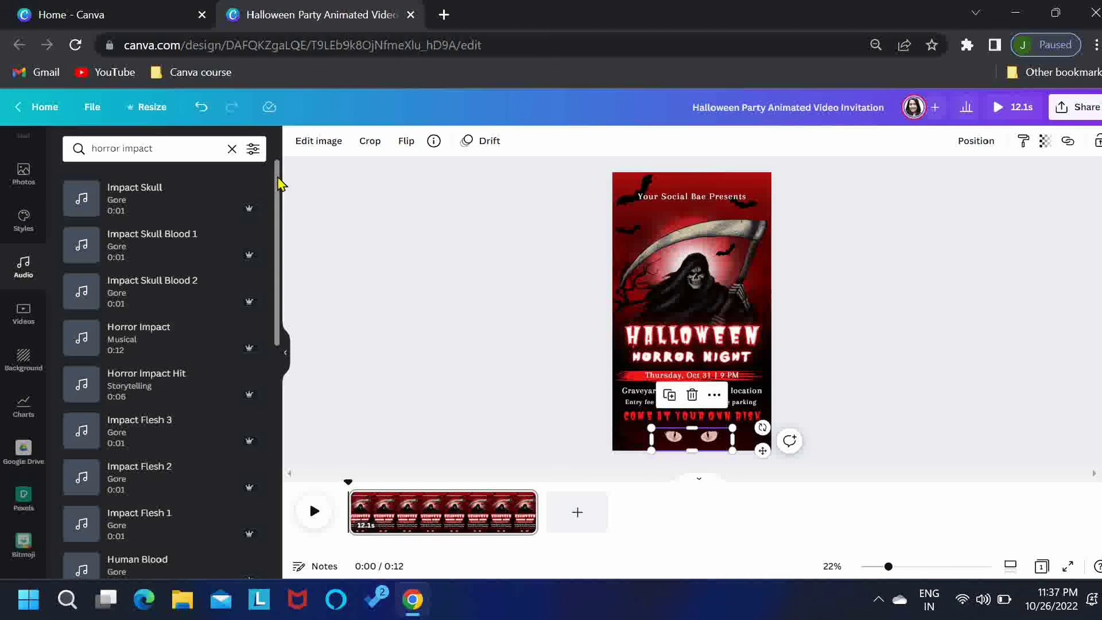
drag(280, 183, 280, 221)
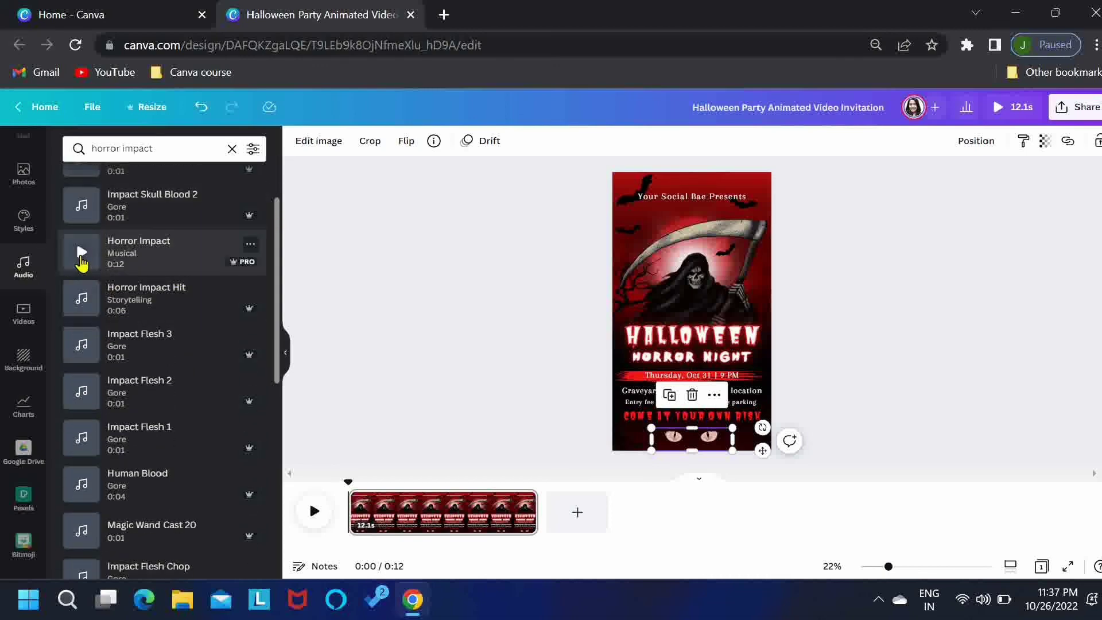